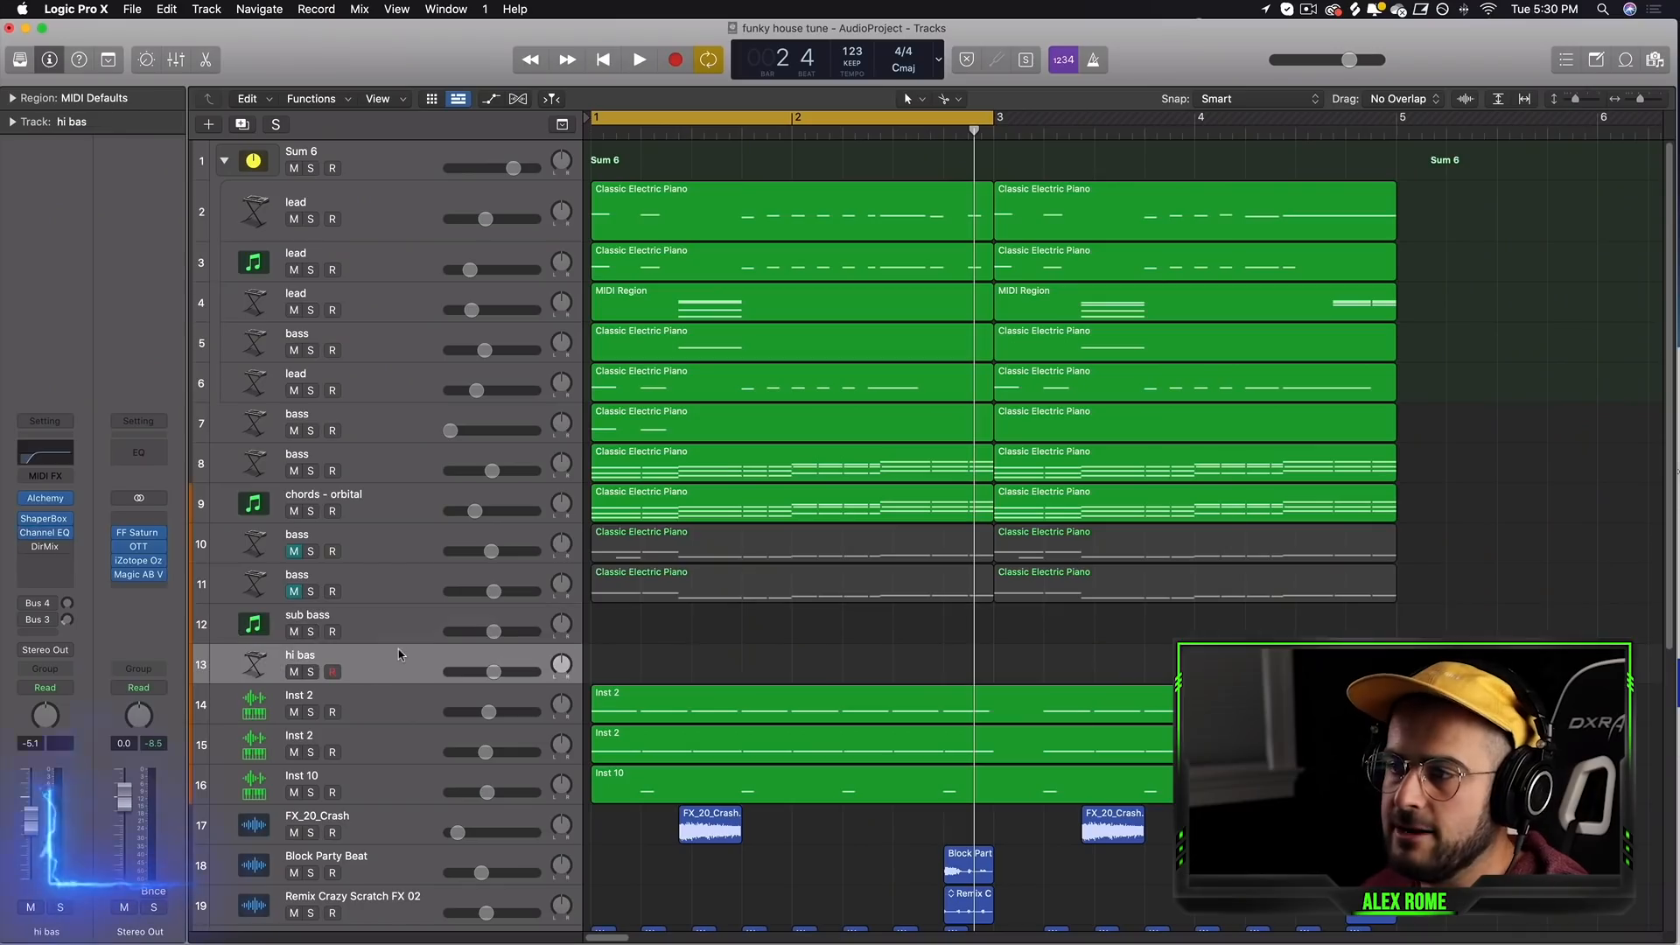
- Select the sub bass track and switch its solo on and off
left_click(366, 625)
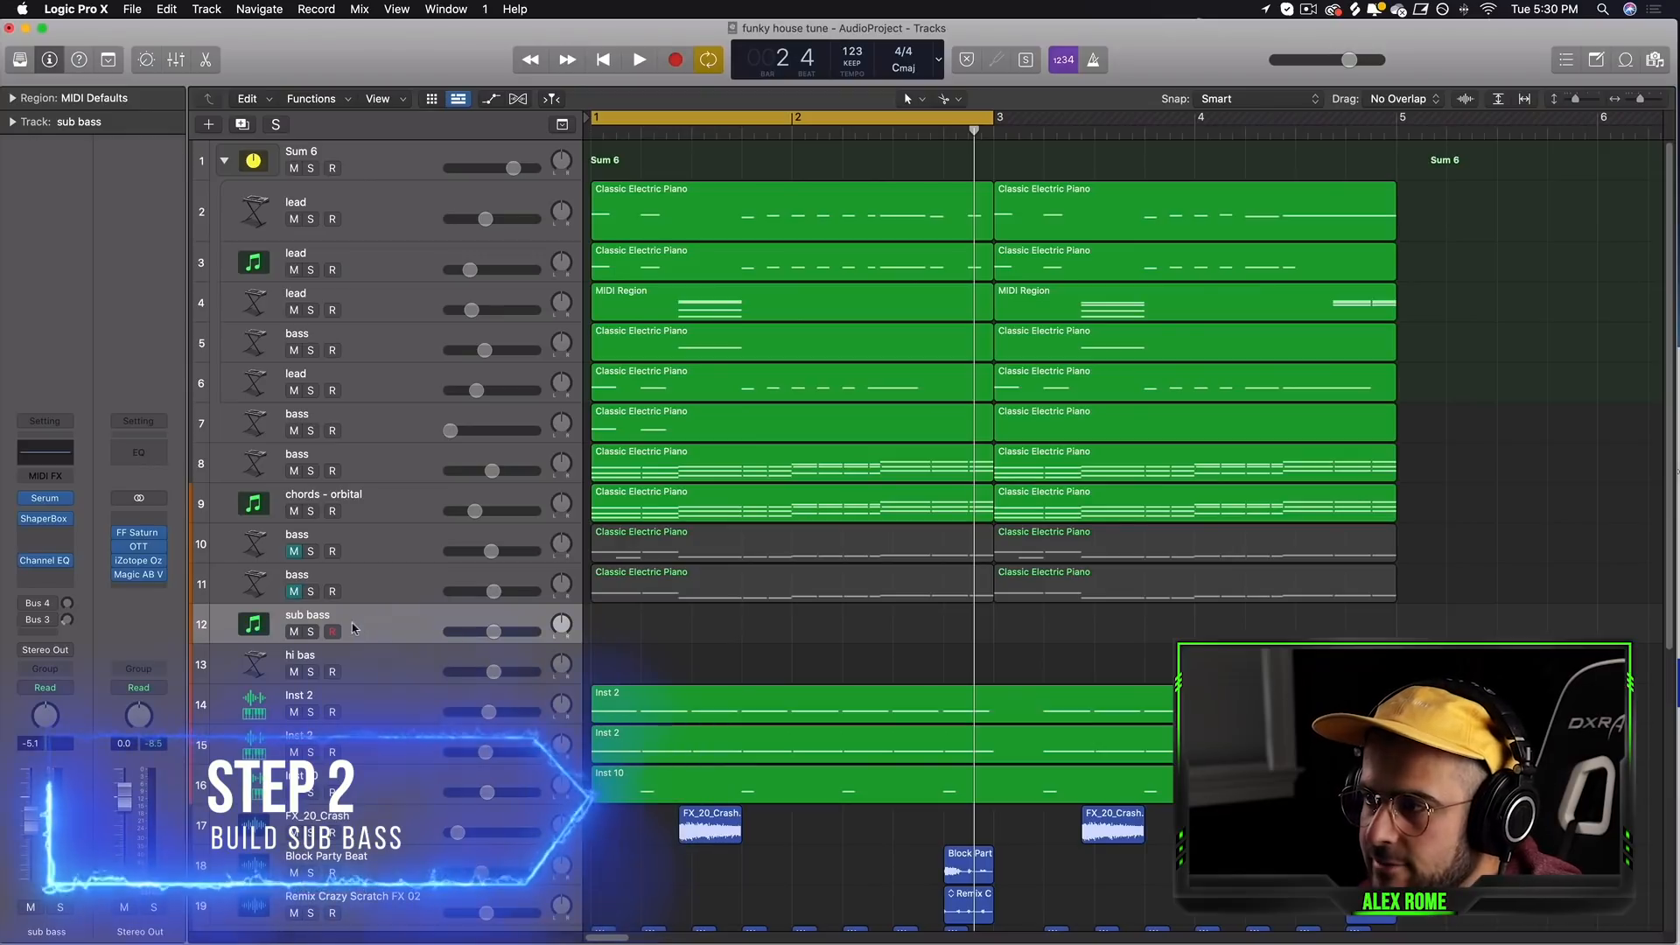
key("s")
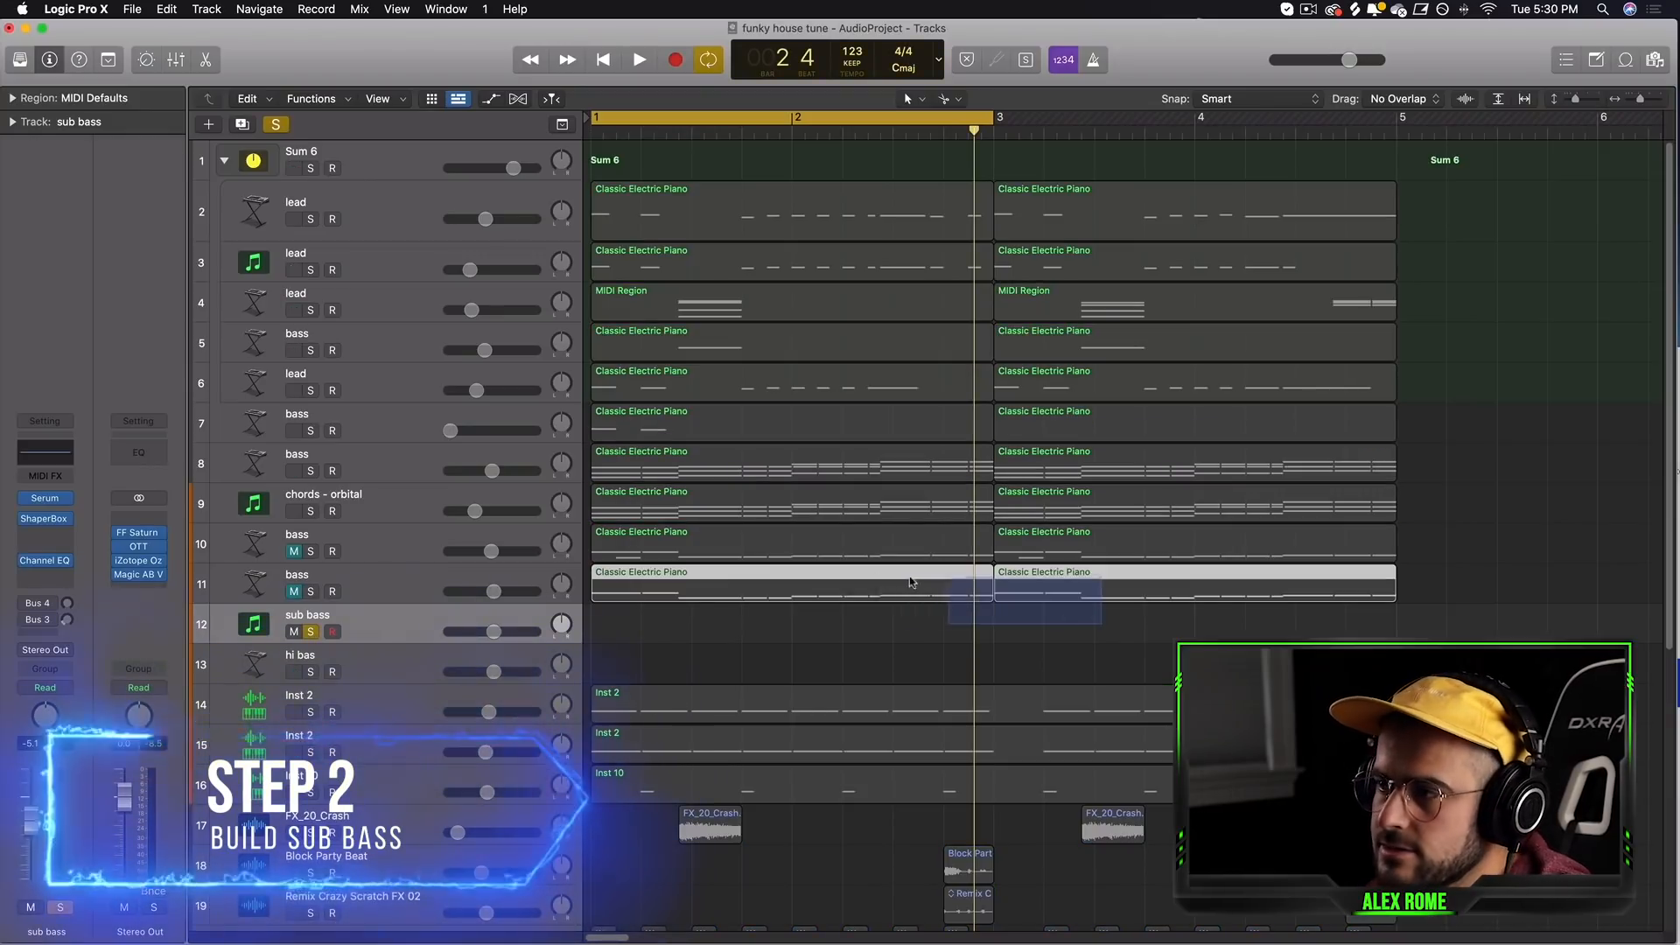
key("s")
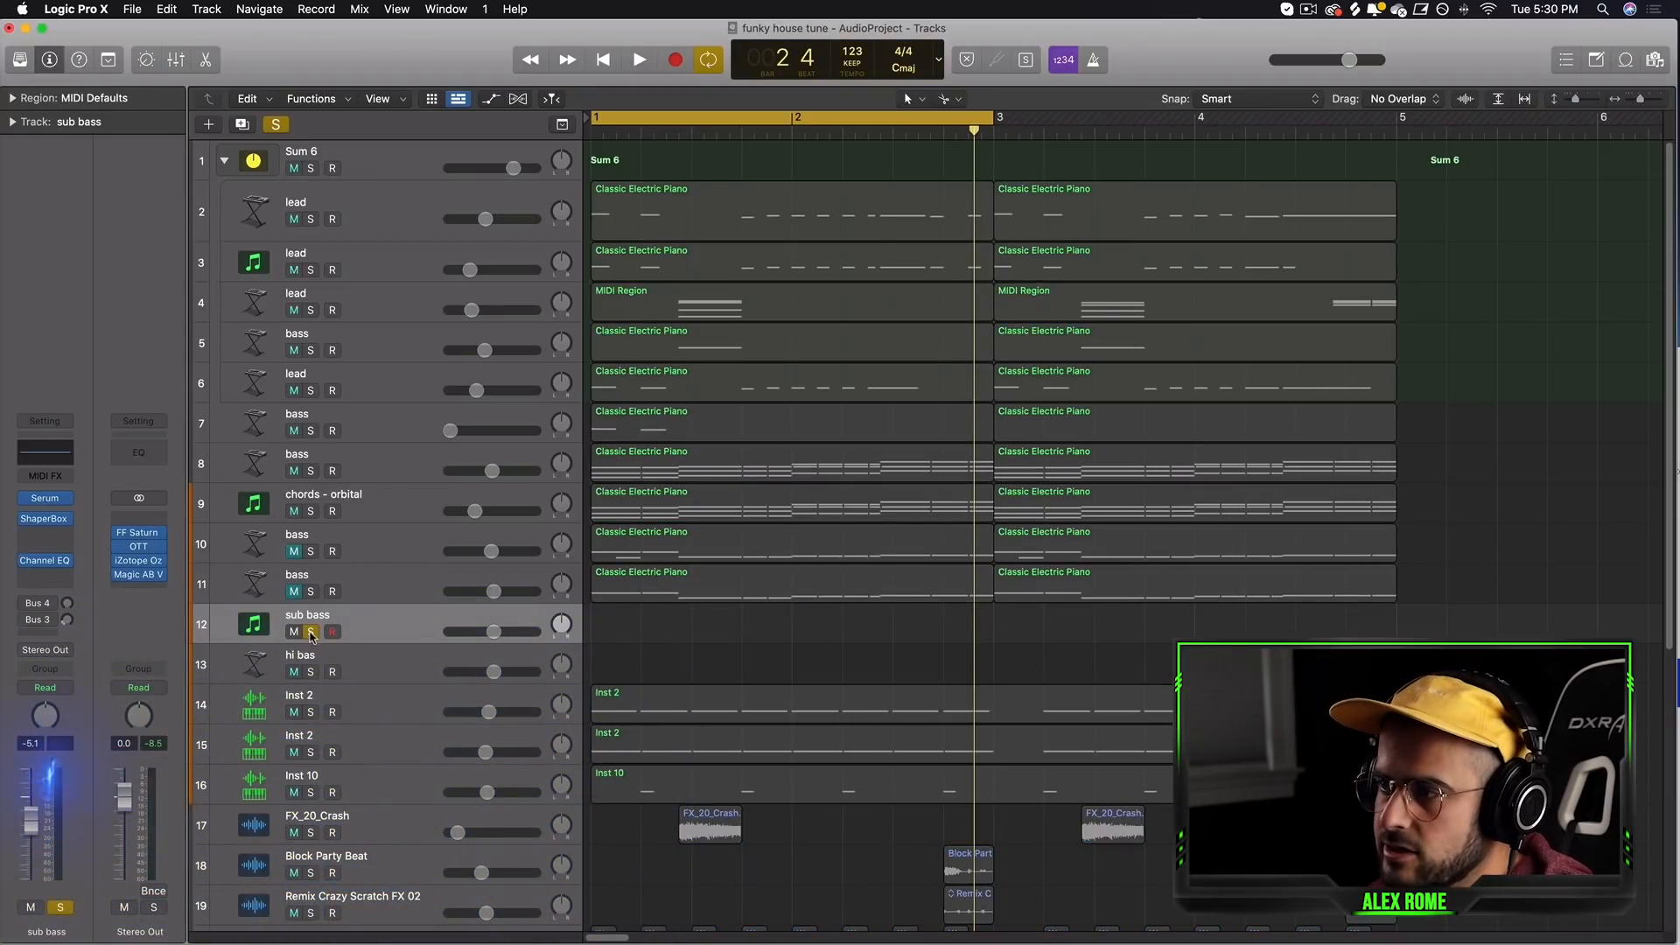
- Open the second chords - orbital region for note editing and set the cycle range to bars 3 to 5
double_click(1270, 503)
left_click_drag(996, 123, 1391, 141)
left_click(1382, 773)
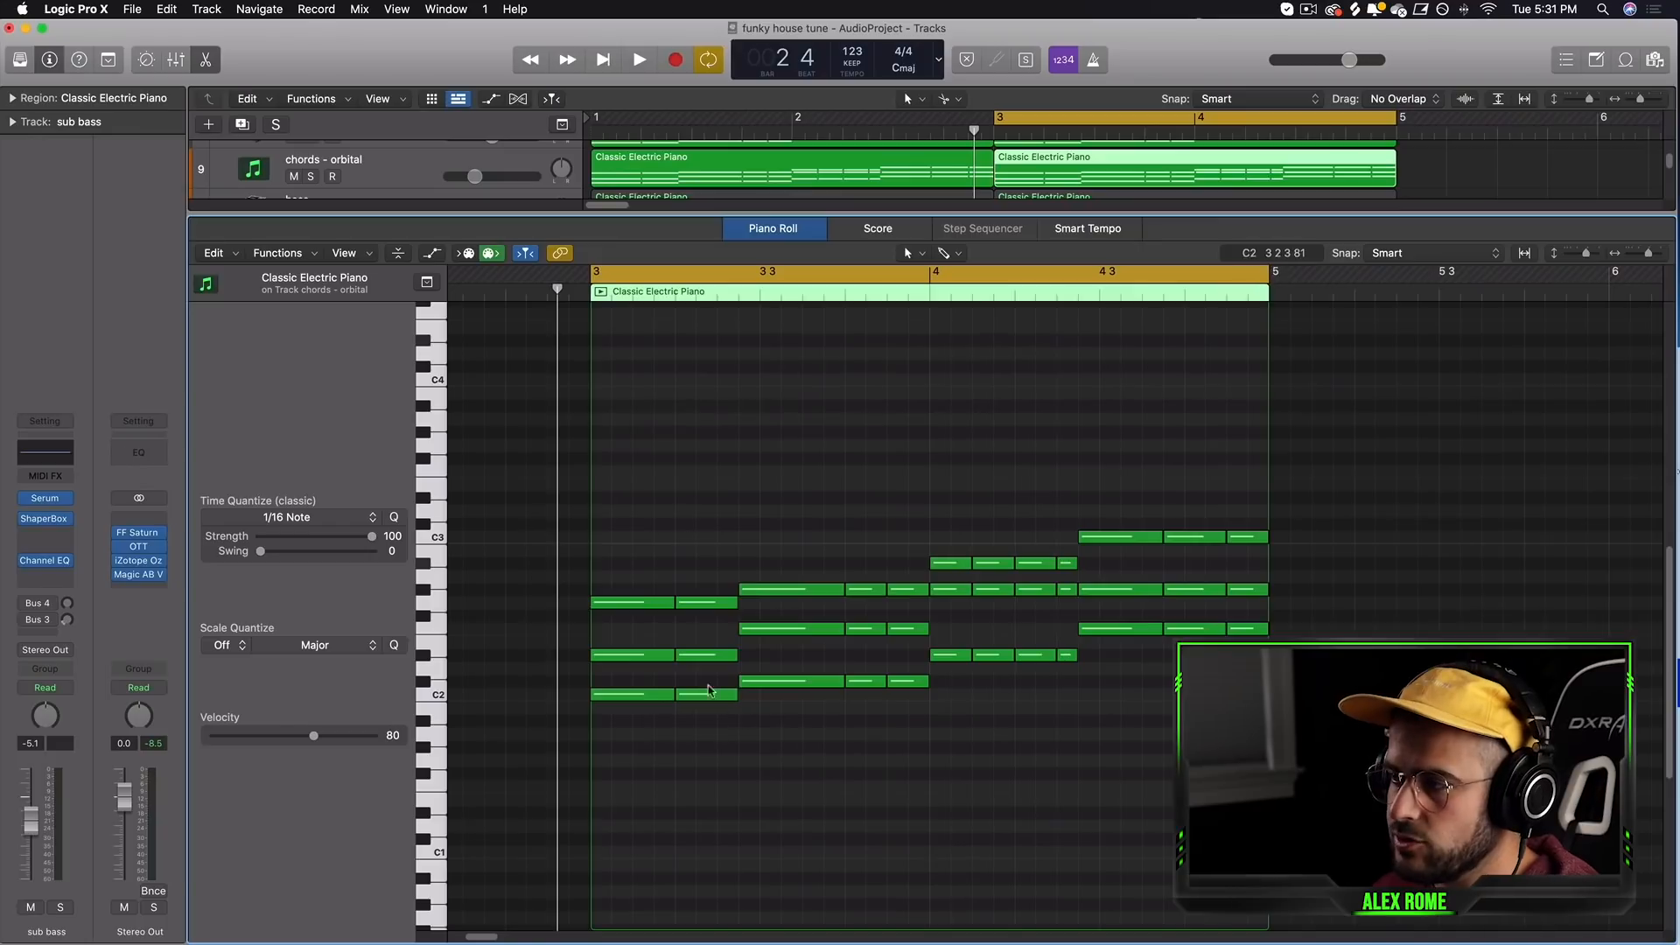
- Examine the first notes of each of the four chords in the chords - orbital region
left_click_drag(651, 554, 655, 784)
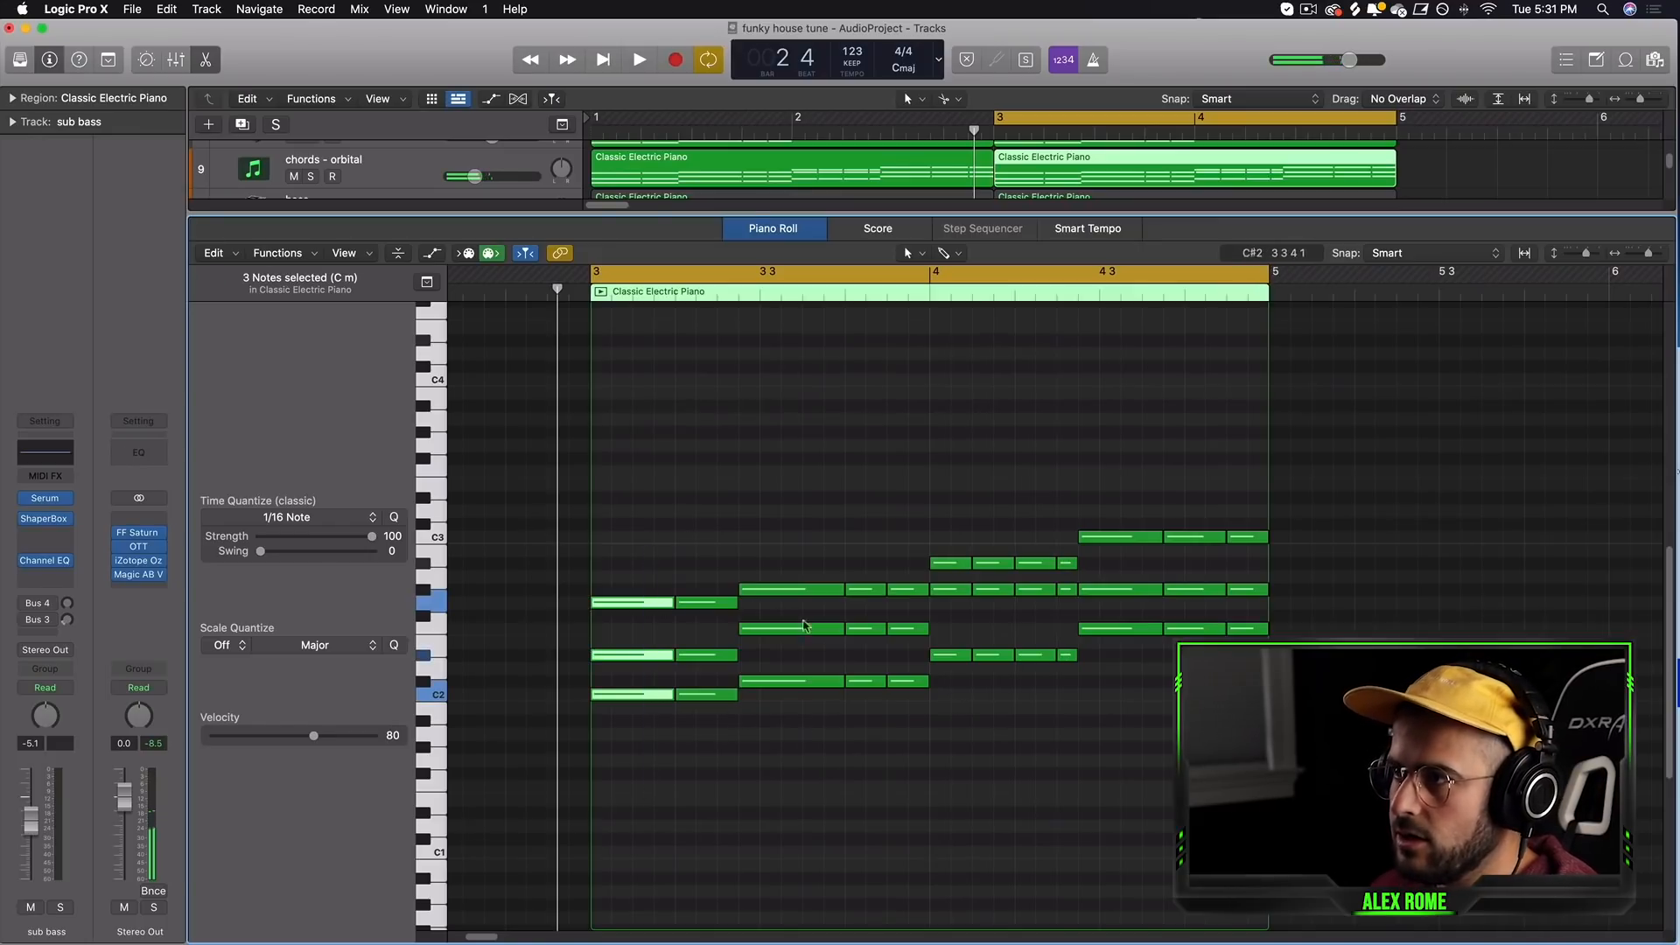
left_click_drag(789, 543, 803, 761)
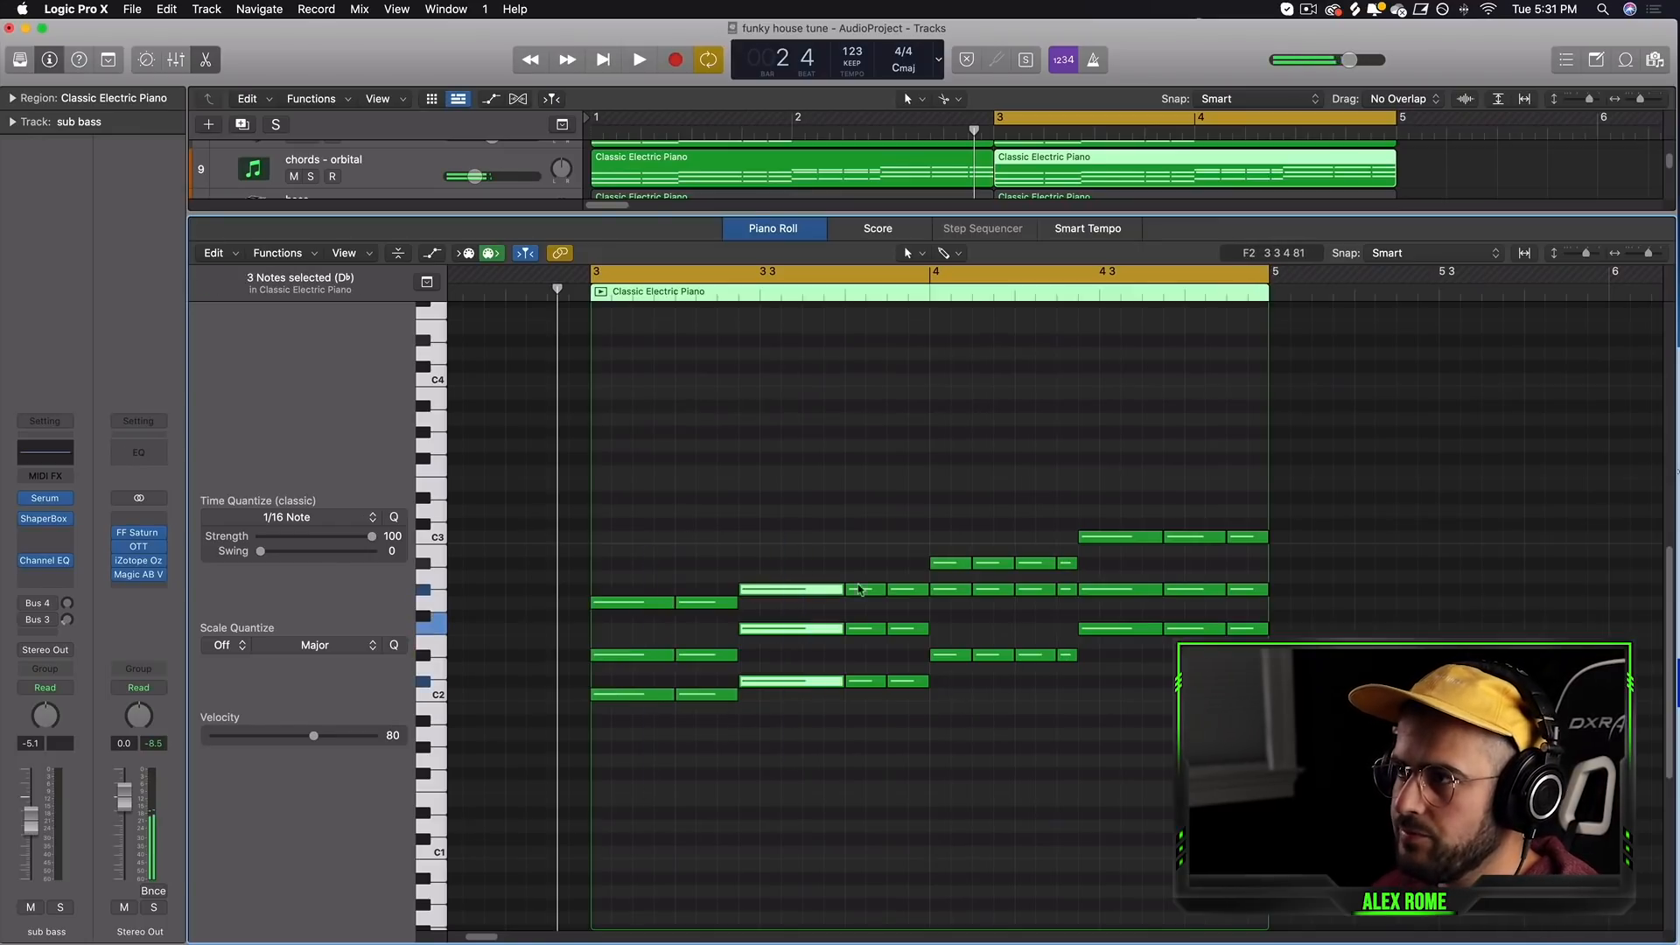
left_click_drag(951, 530, 945, 736)
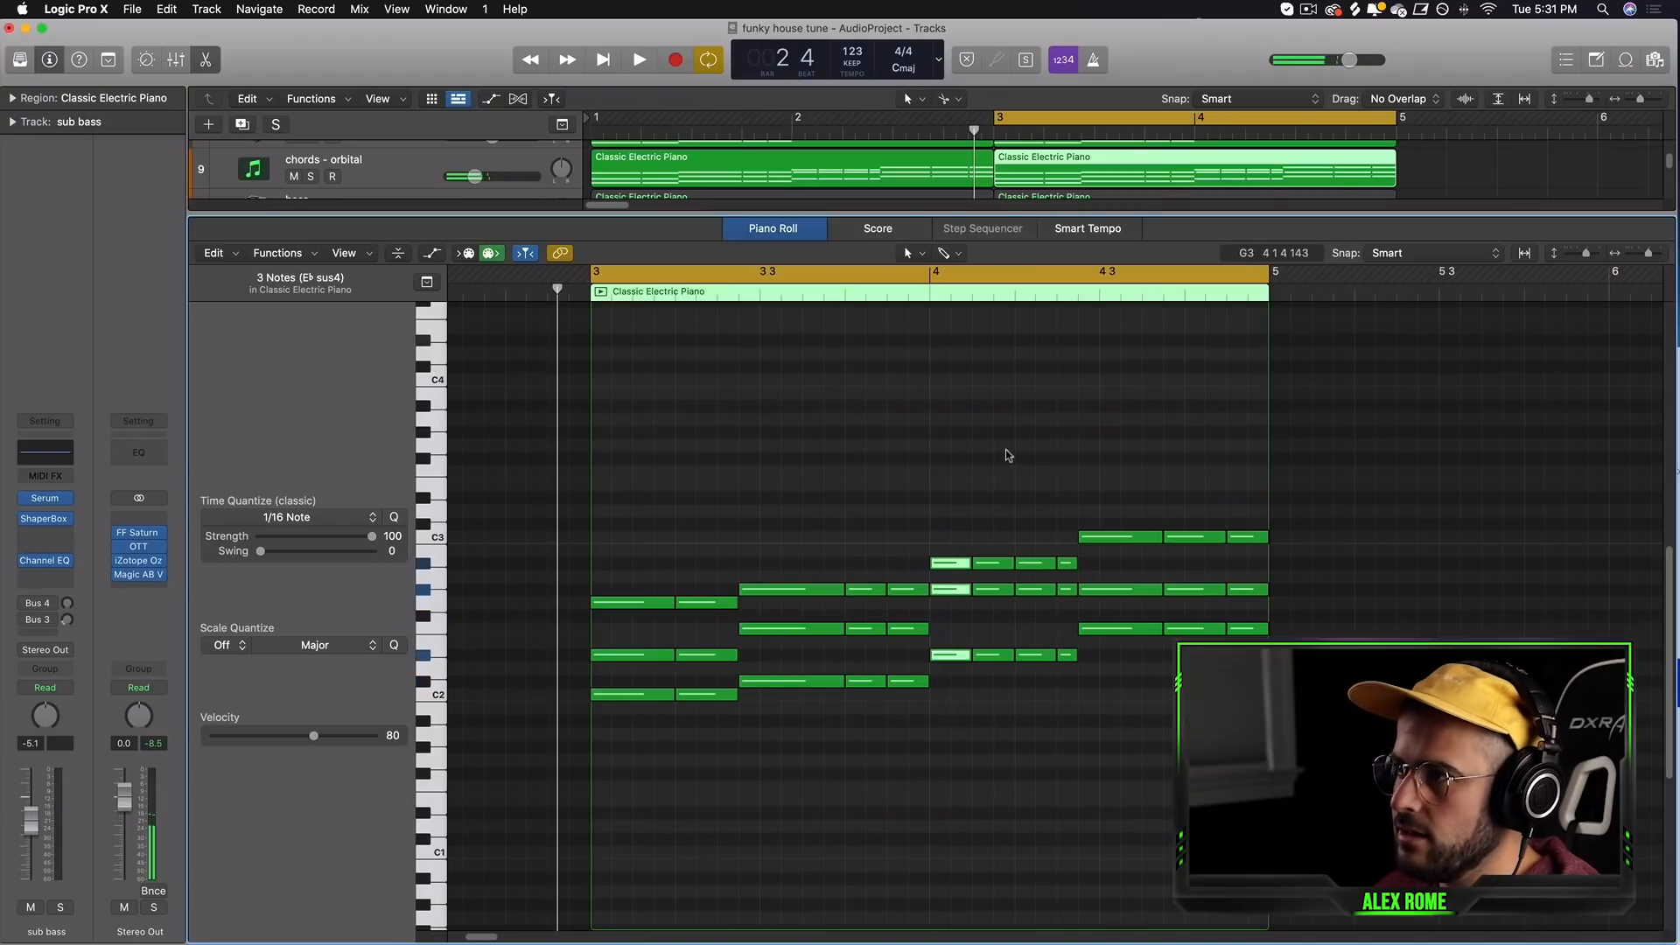
left_click_drag(1116, 493, 1130, 709)
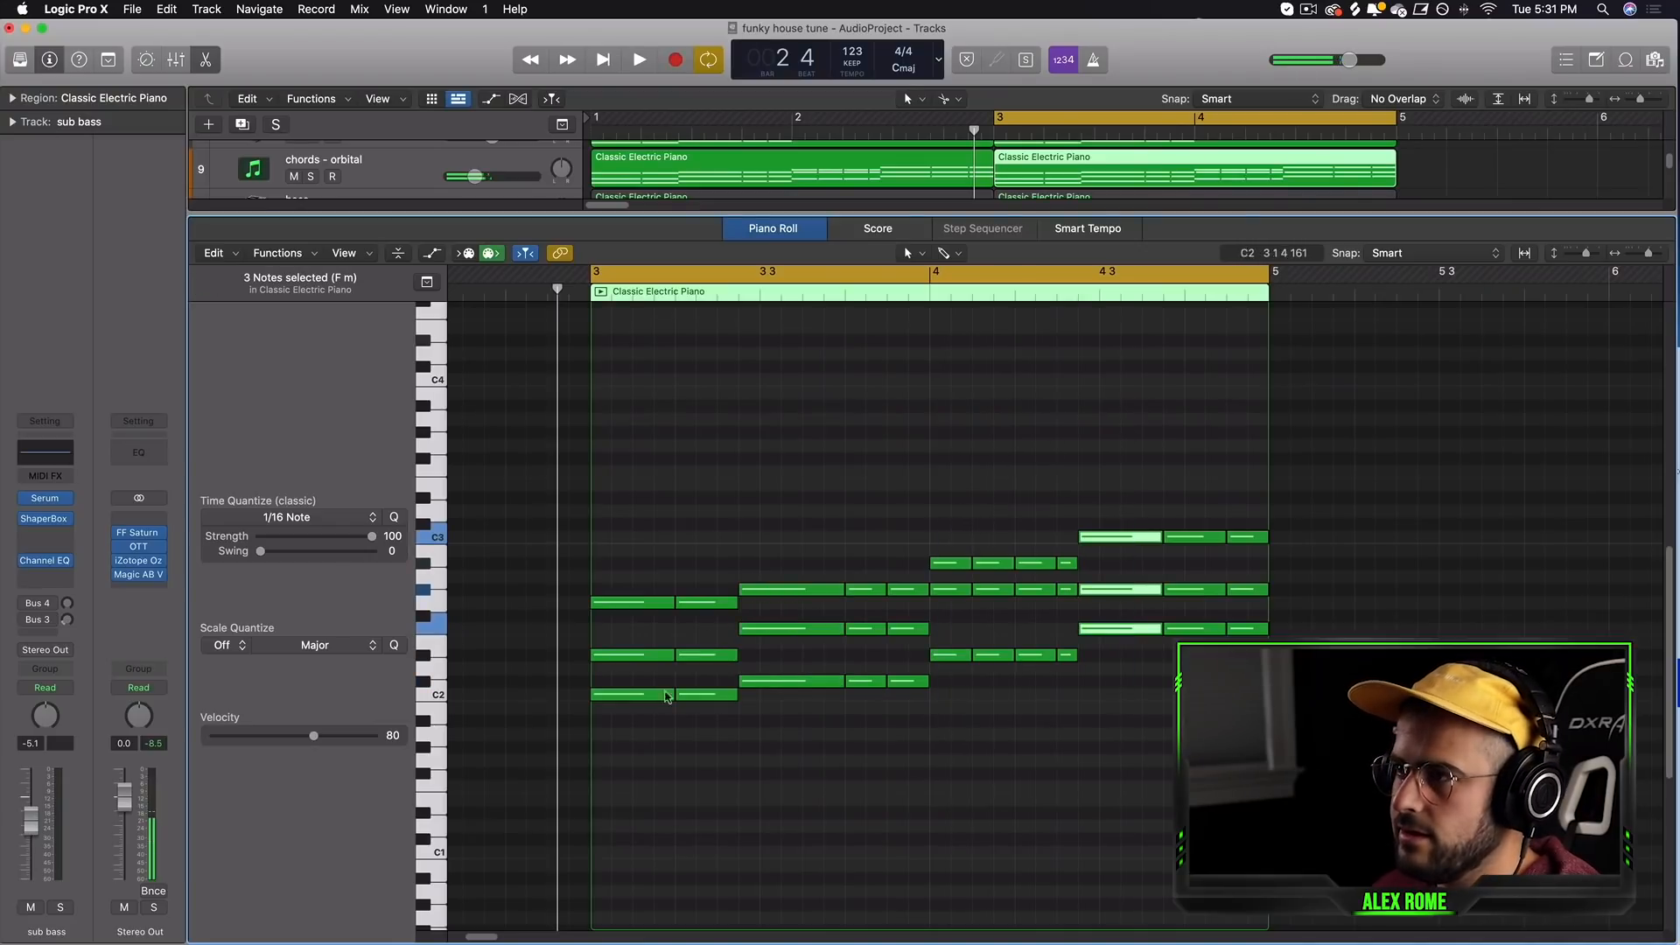
left_click(872, 341)
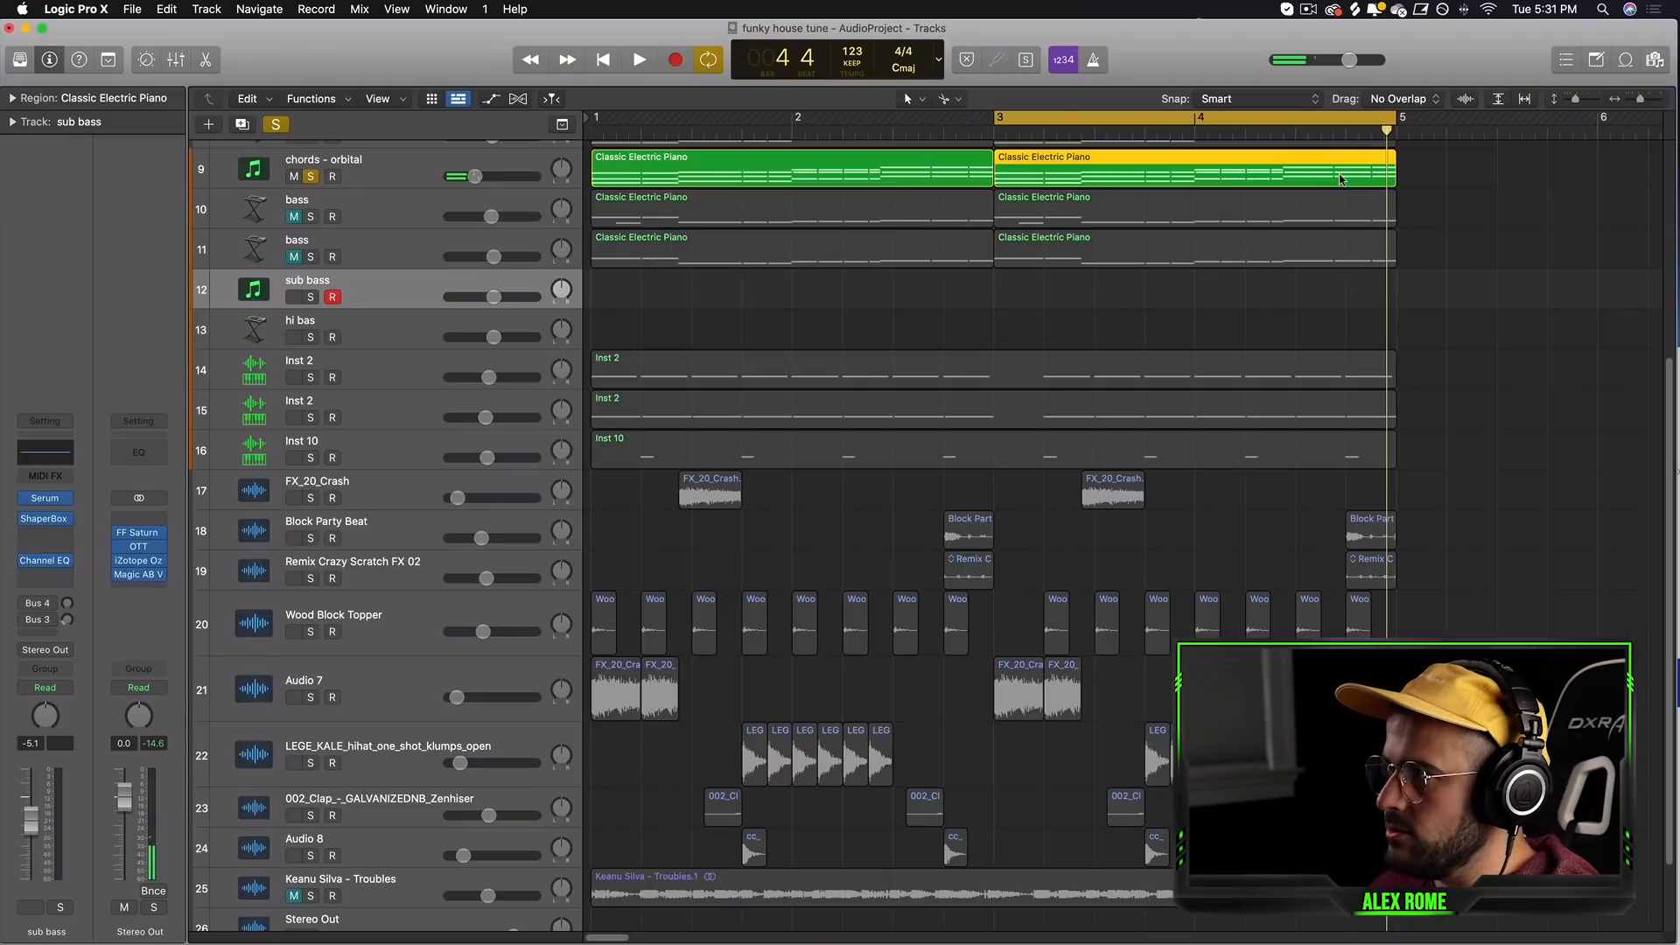
- Copy the lowest notes of every chord in the chords - orbital region into the sub bass track at bar 1
key("p")
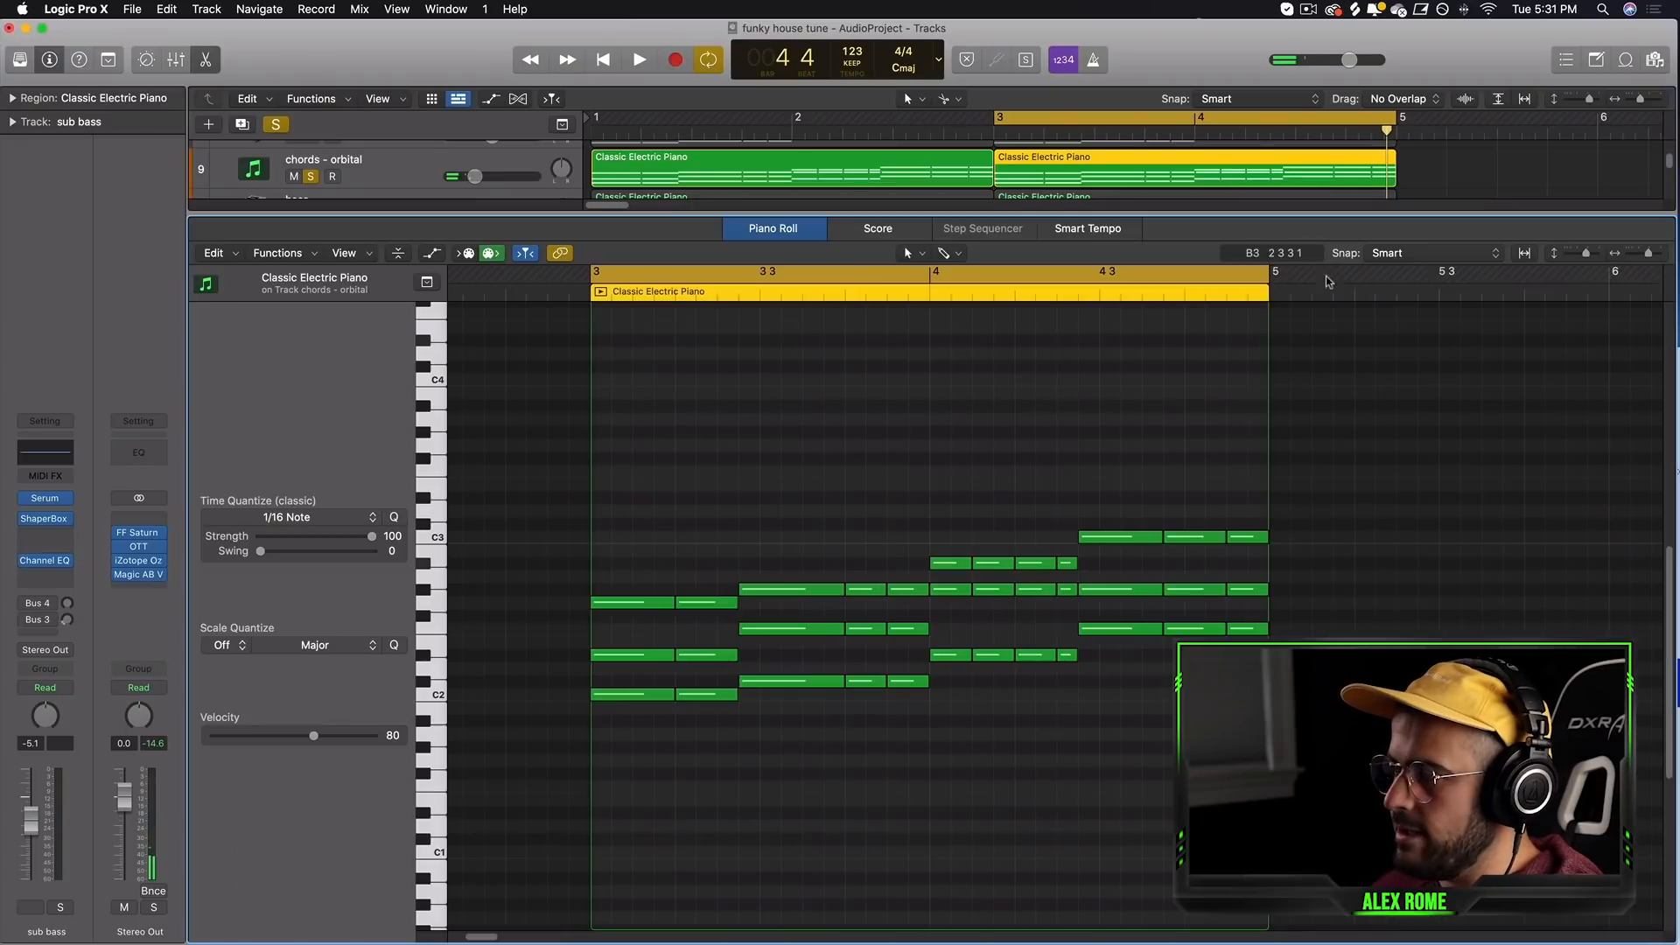
left_click_drag(1172, 792, 527, 670)
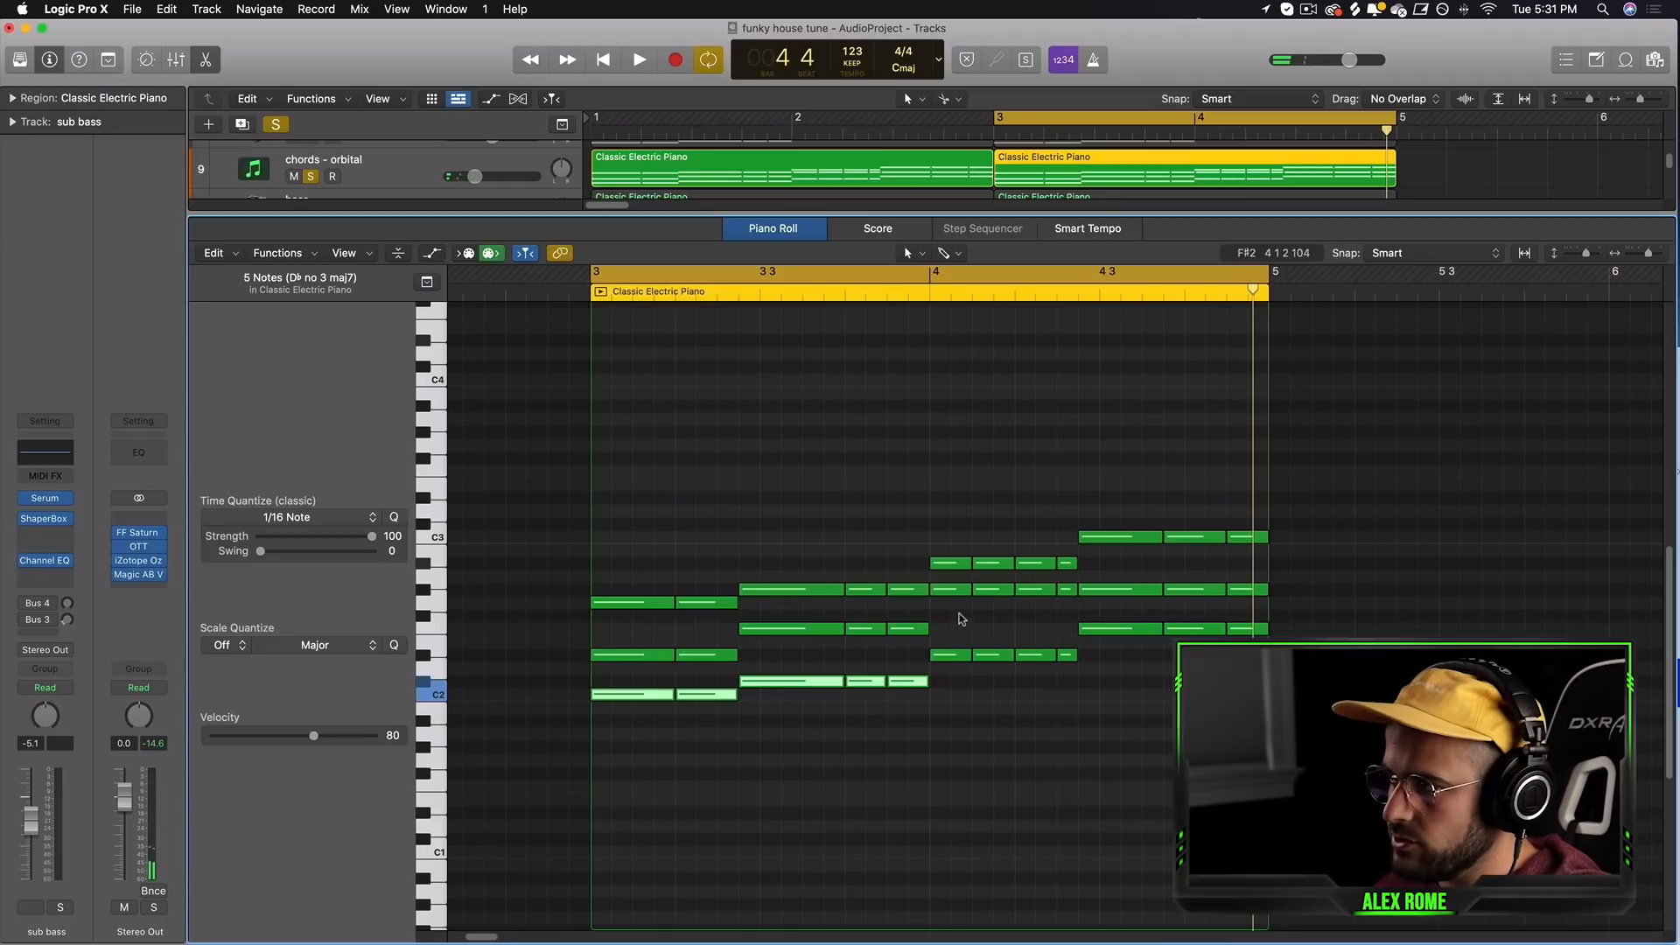
left_click_drag(963, 623, 1260, 725)
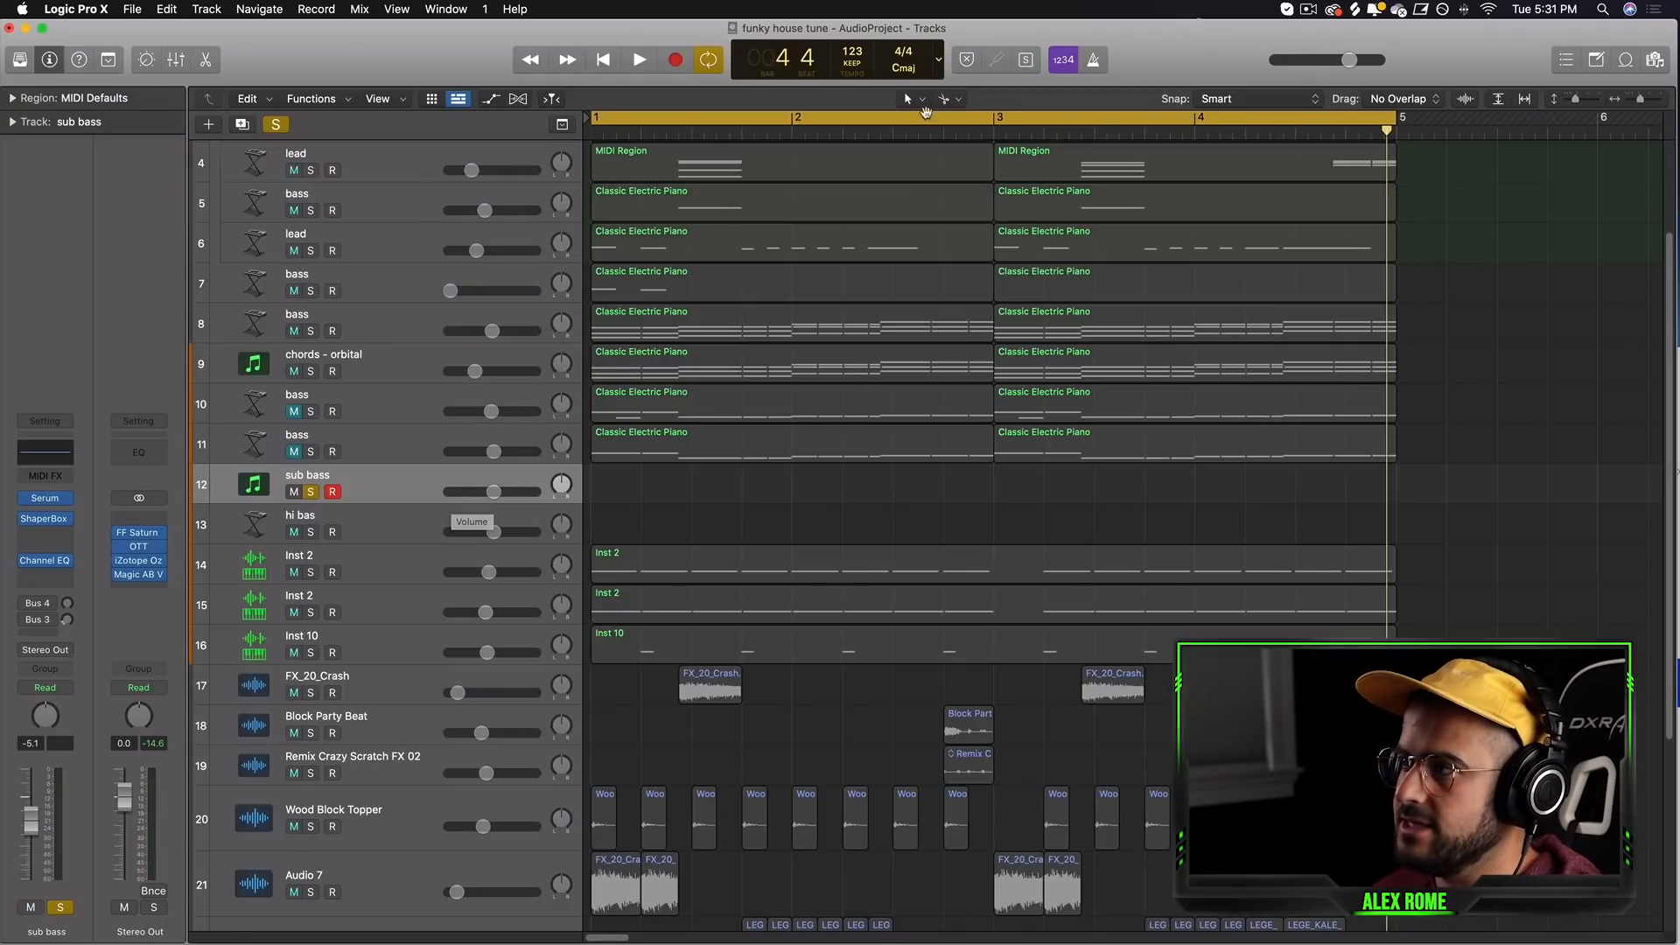
key("Return")
key("super+v")
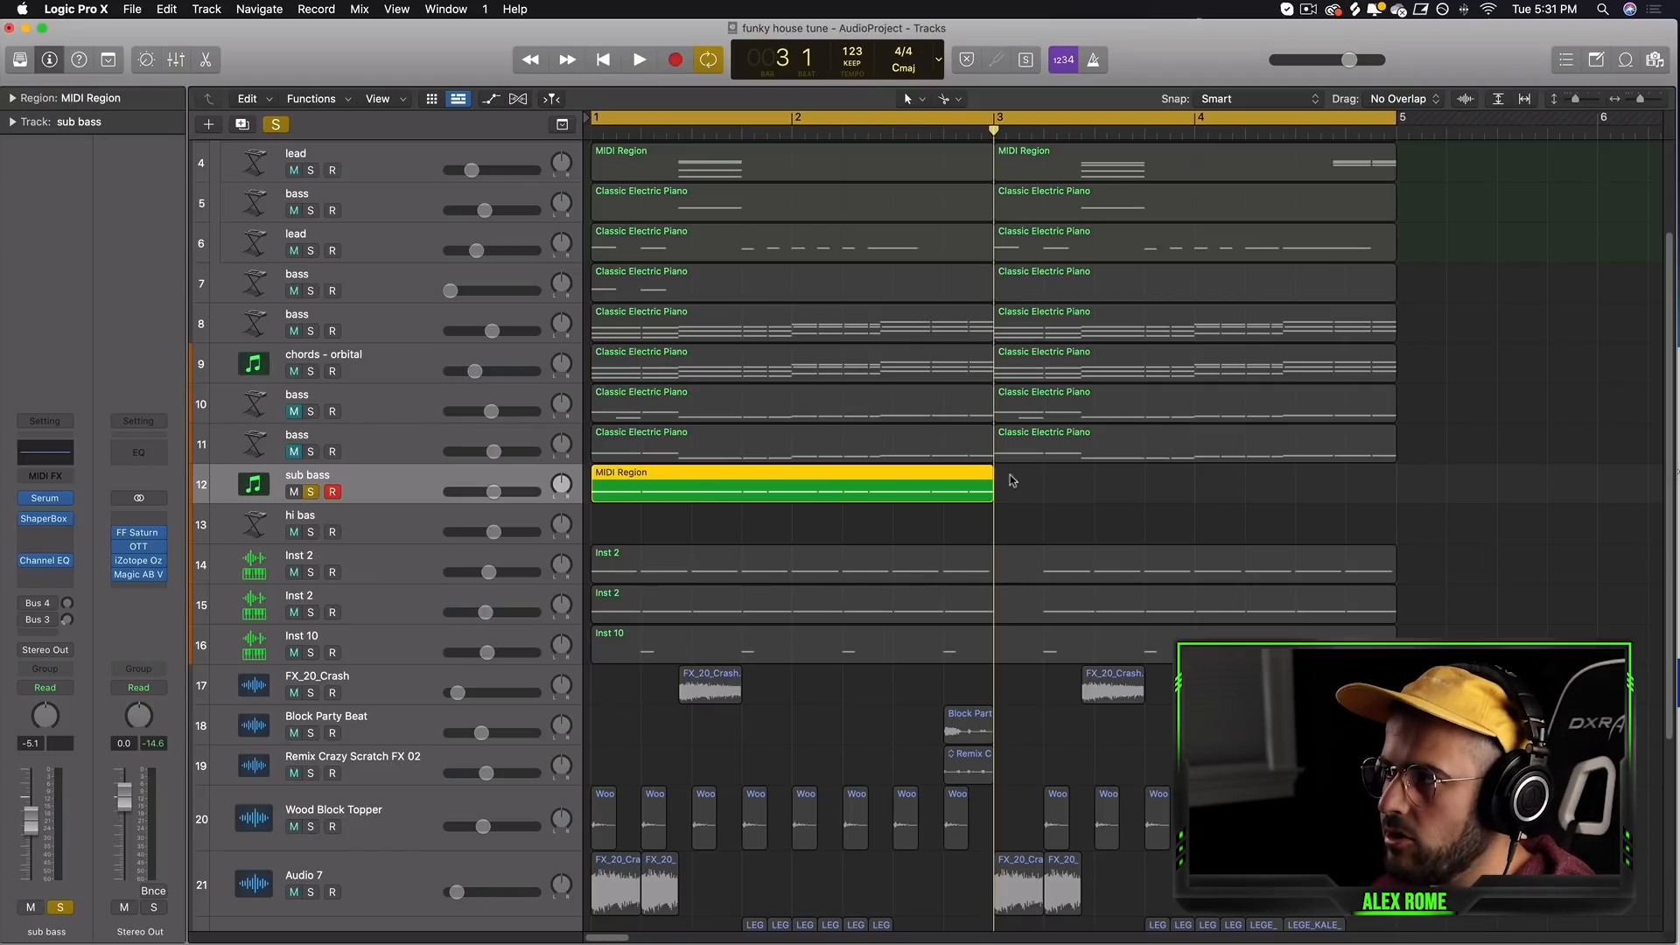
- Open Serum on the sub bass track and reset it to its Init preset
left_click(48, 498)
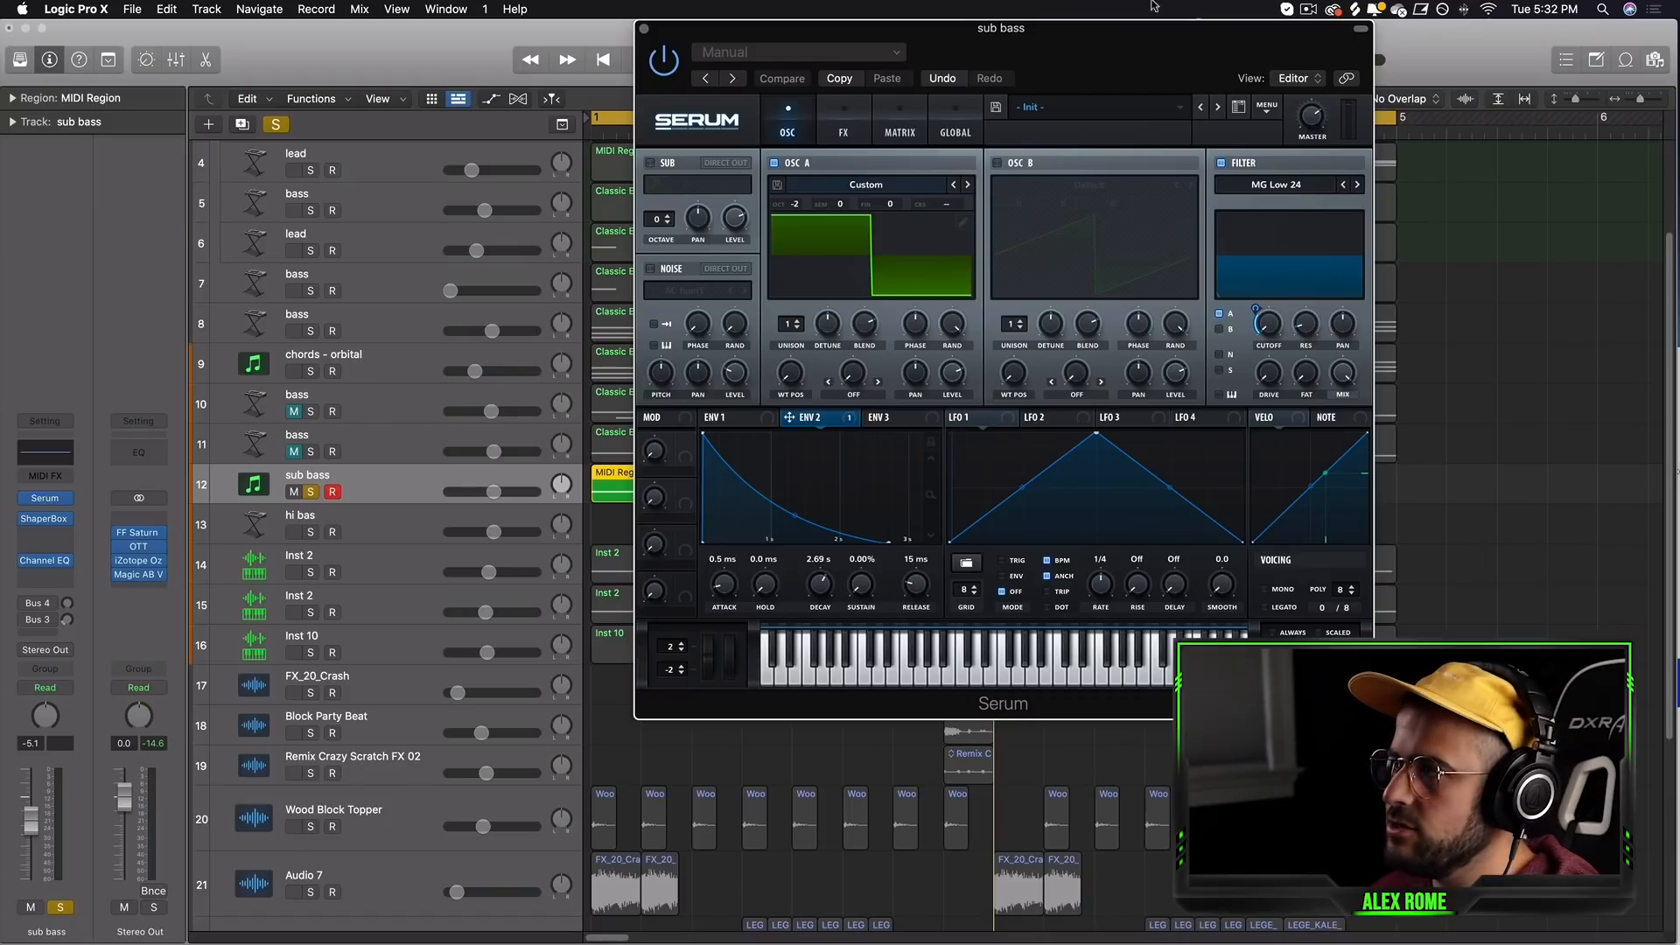
left_click(1269, 108)
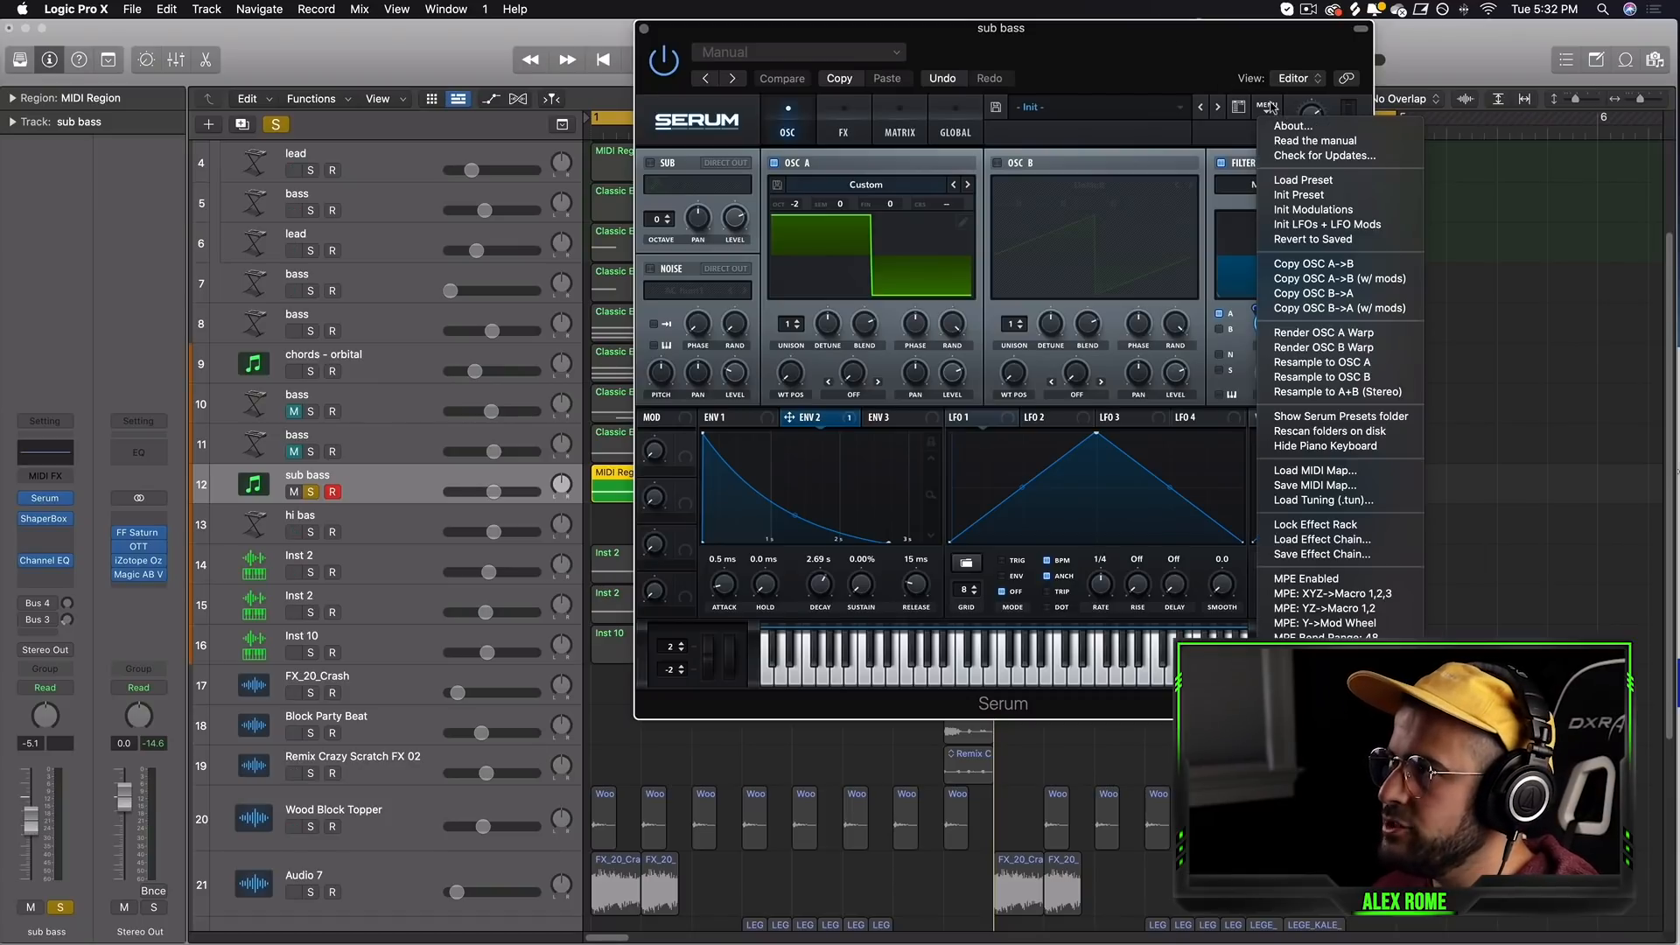
left_click(1299, 194)
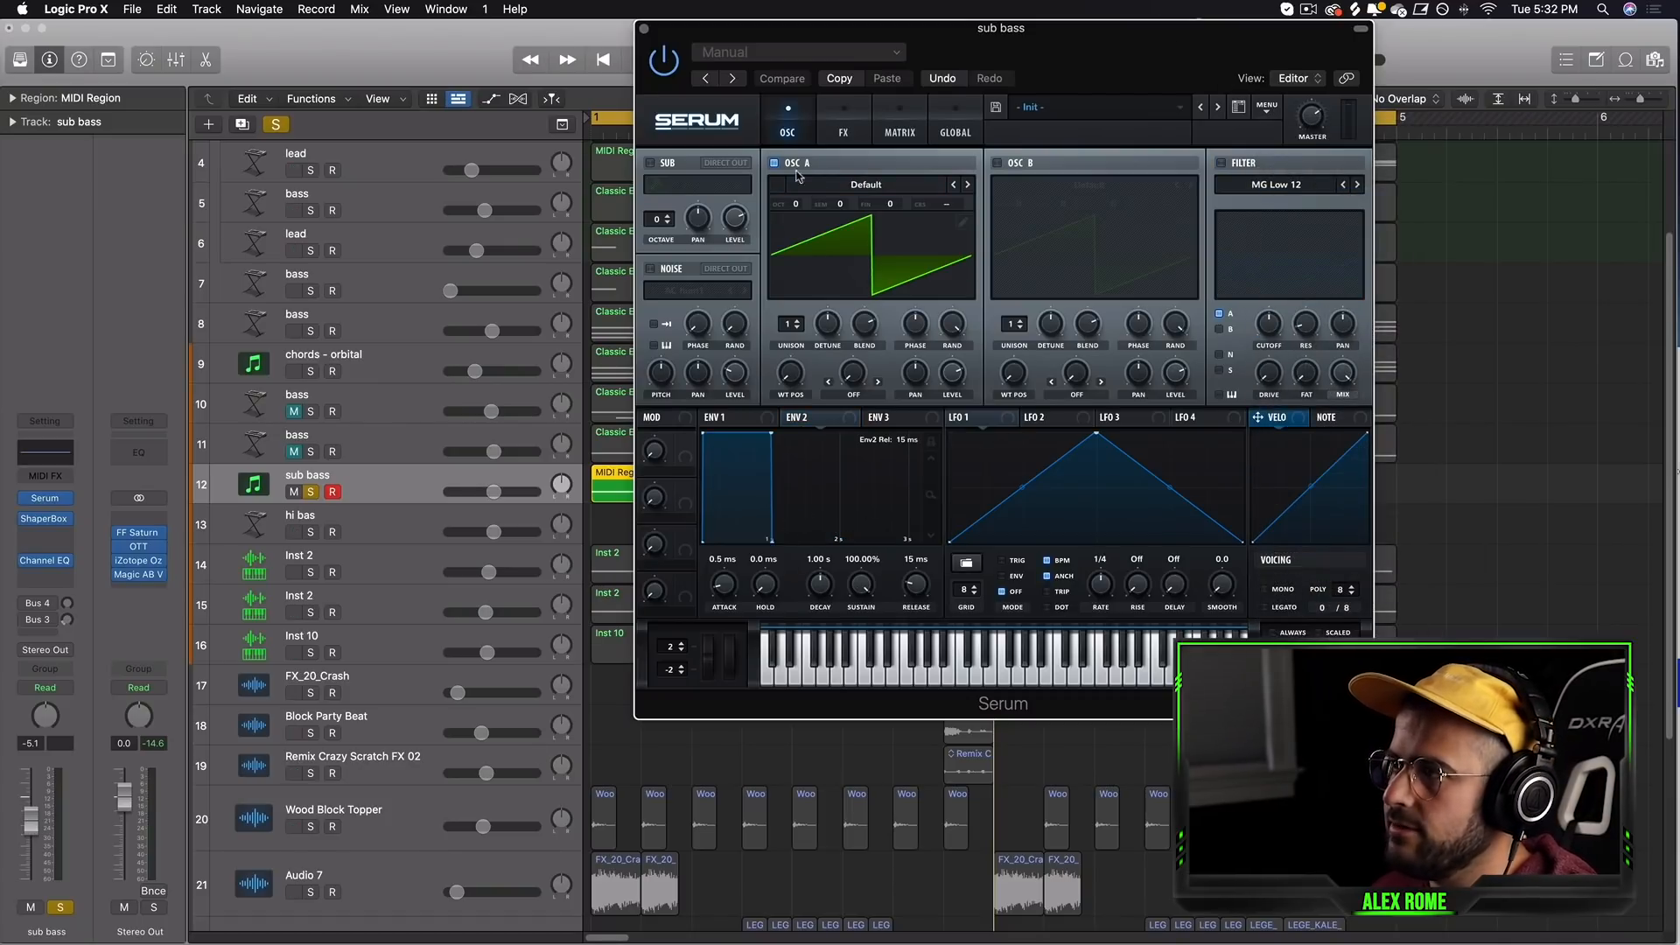
- Draw a full-height square wave for oscillator A in the wavetable editor and close the editor
left_click(956, 227)
left_click_drag(726, 297, 955, 272)
mouse_move(1089, 476)
left_mouse_down()
mouse_move(1163, 497)
mouse_move(1317, 497)
left_mouse_up()
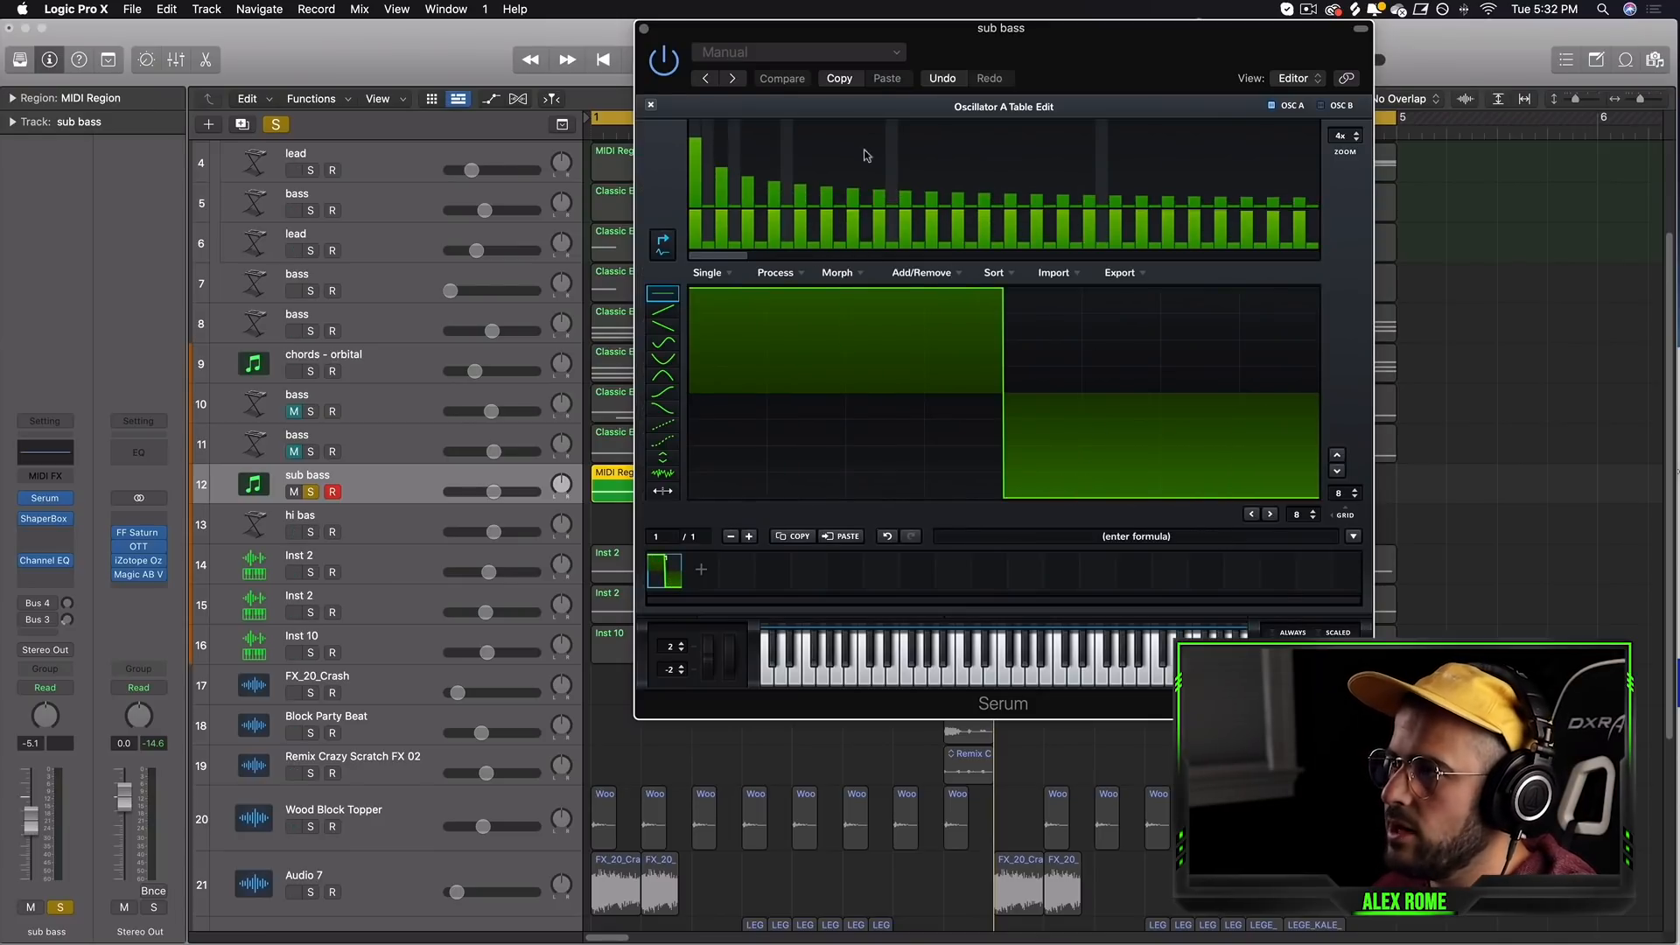
left_click(652, 107)
- Enable an MG Low 24 filter with the cutoff fully closed and modulate the cutoff with Env 2 at 0% sustain
left_click(1219, 161)
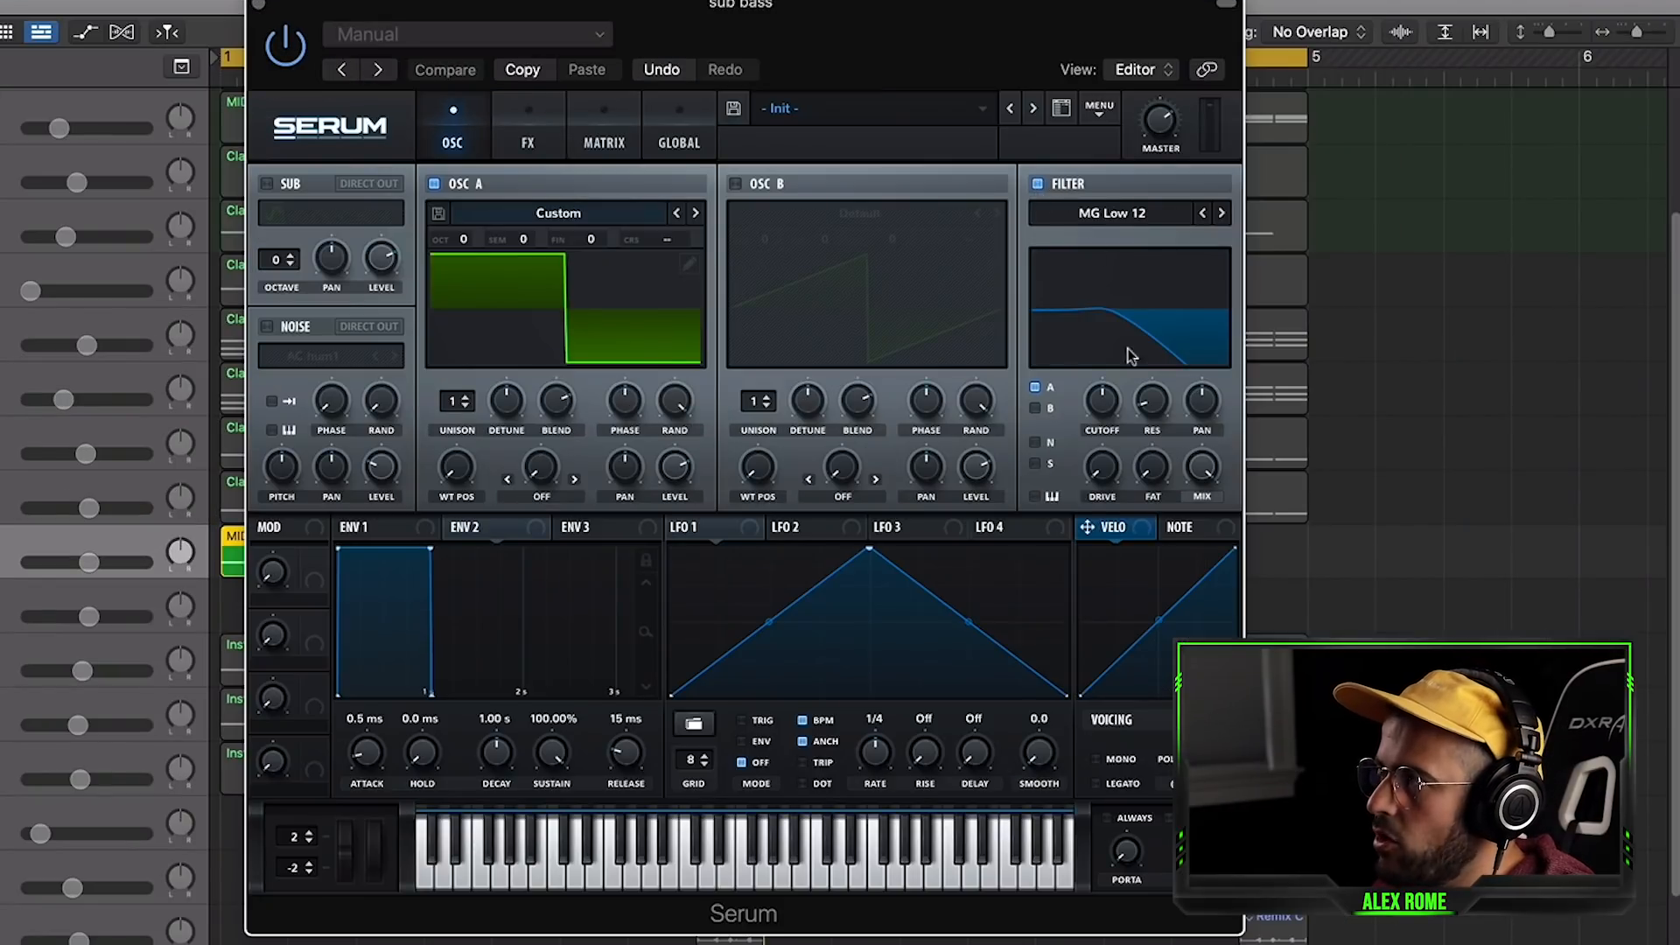
left_click_drag(1100, 407, 1088, 528)
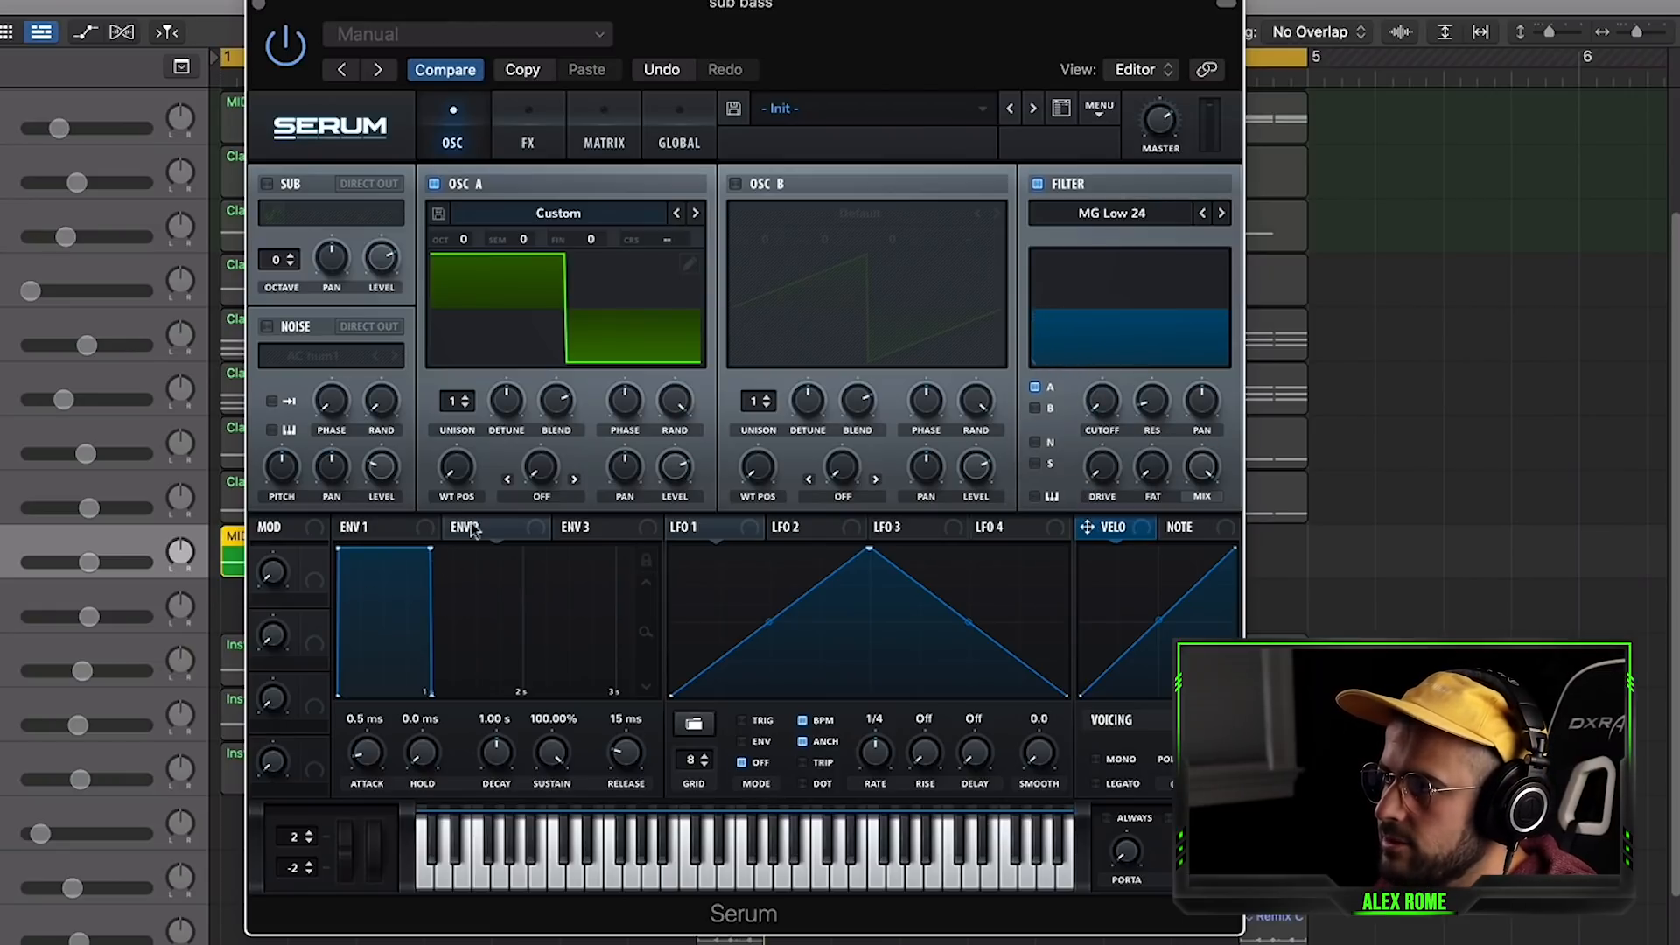
left_click_drag(775, 490, 1082, 398)
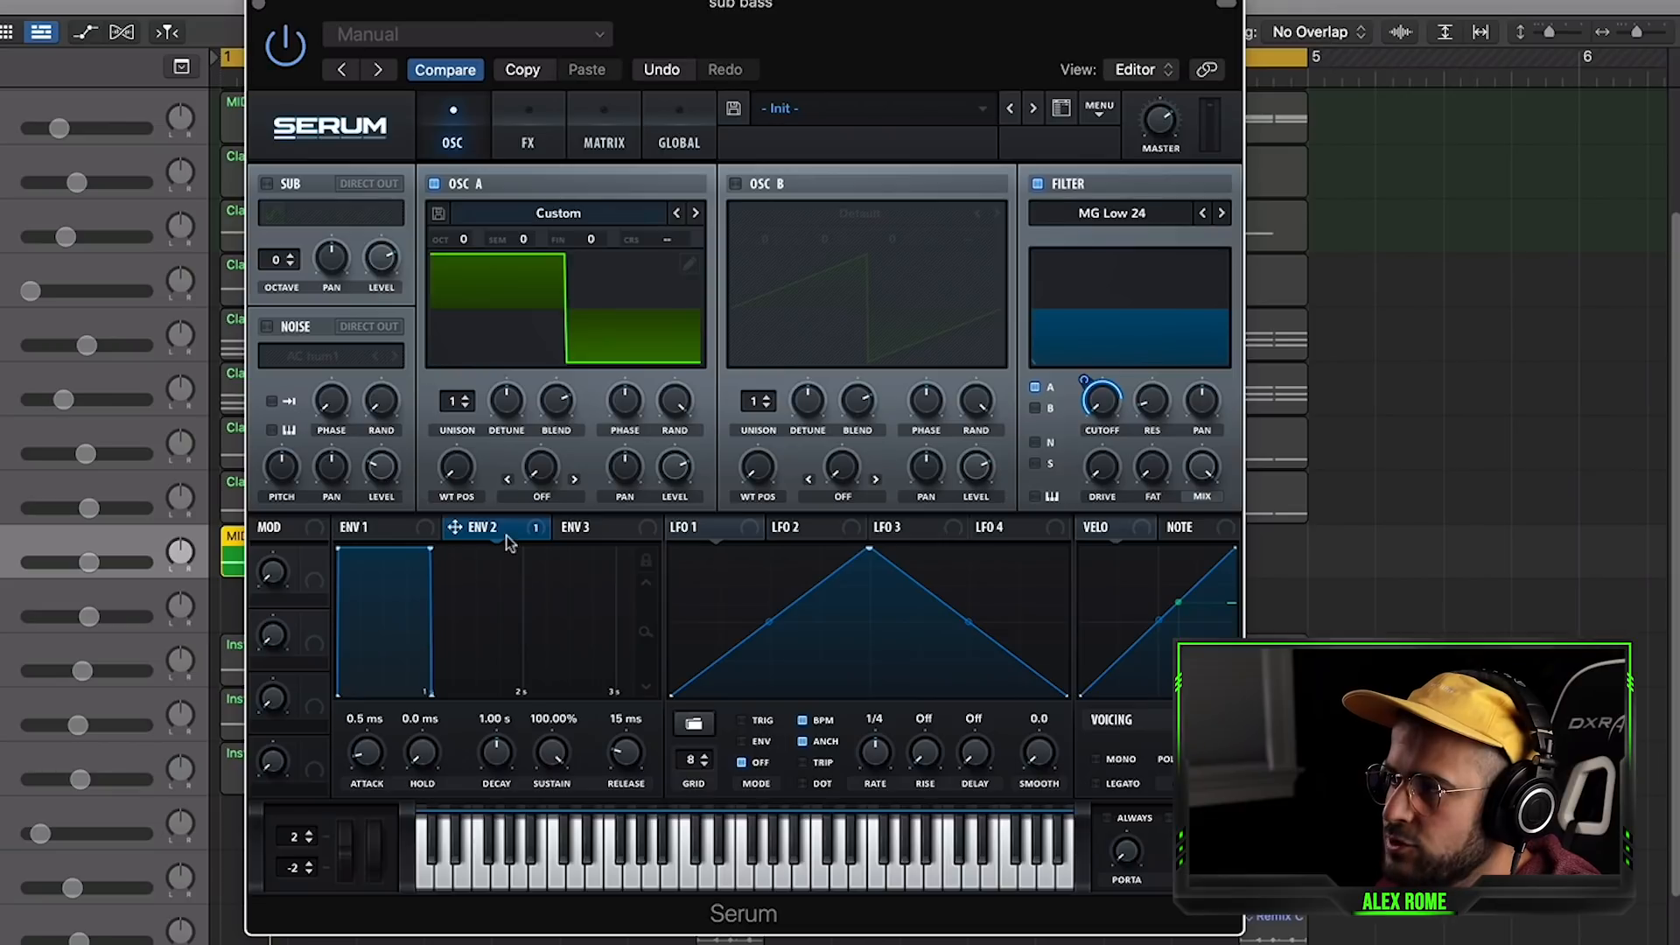
left_click_drag(554, 756, 555, 893)
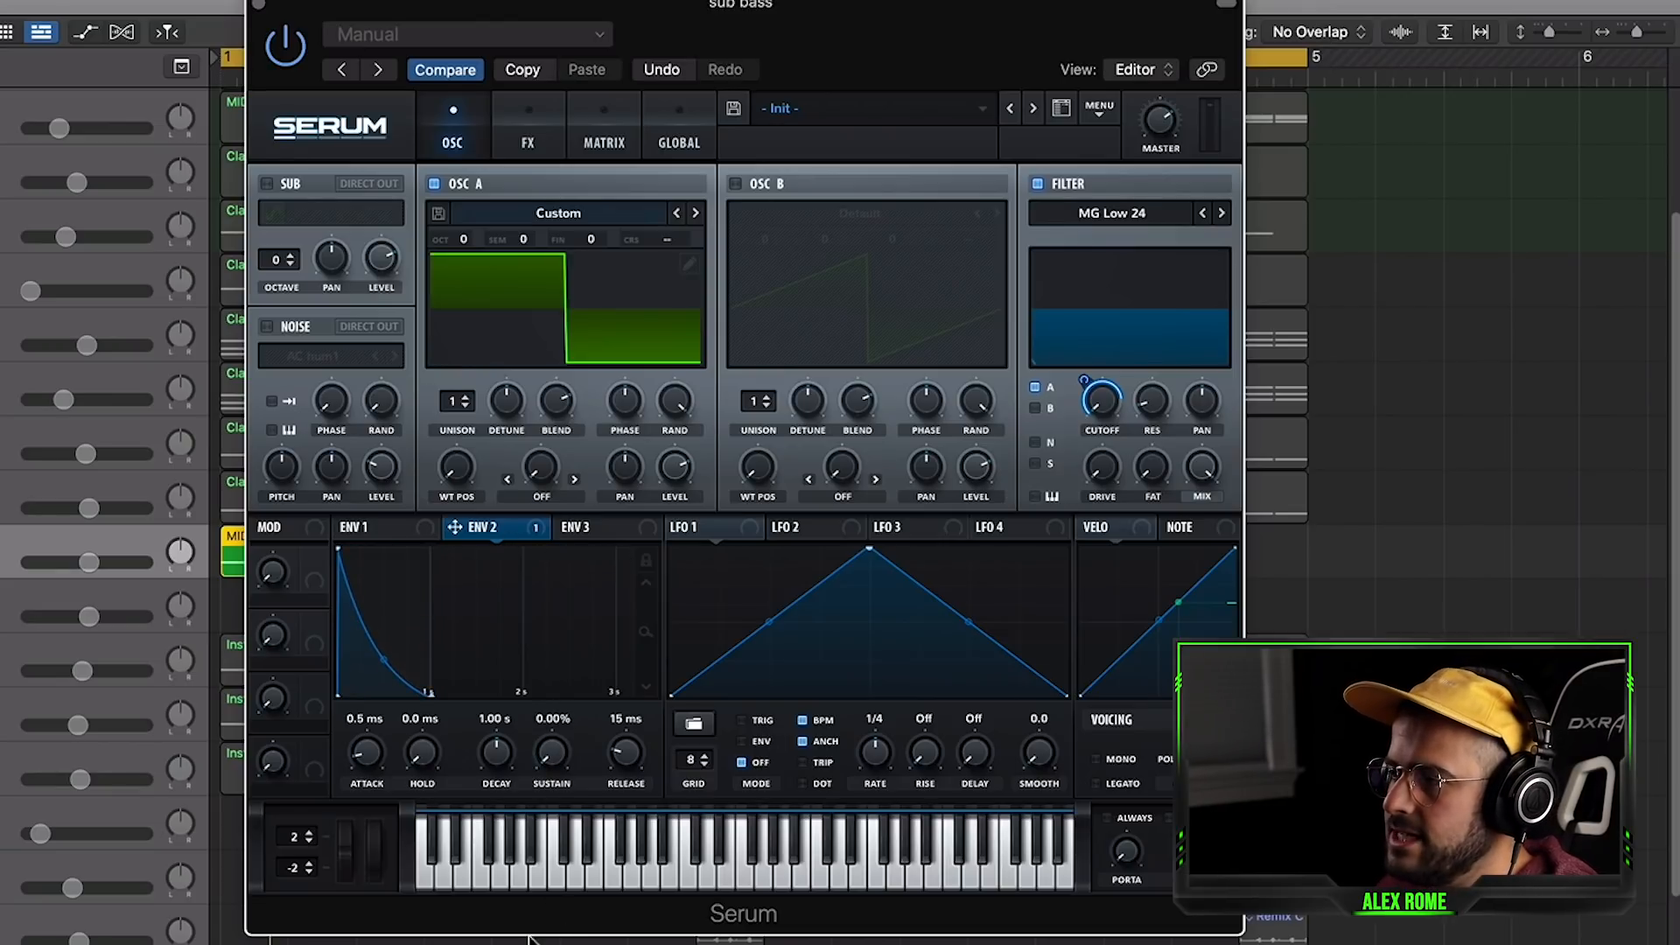
- Play the sub bass and inspect its low-frequency range on the Channel EQ analyzer
key("space")
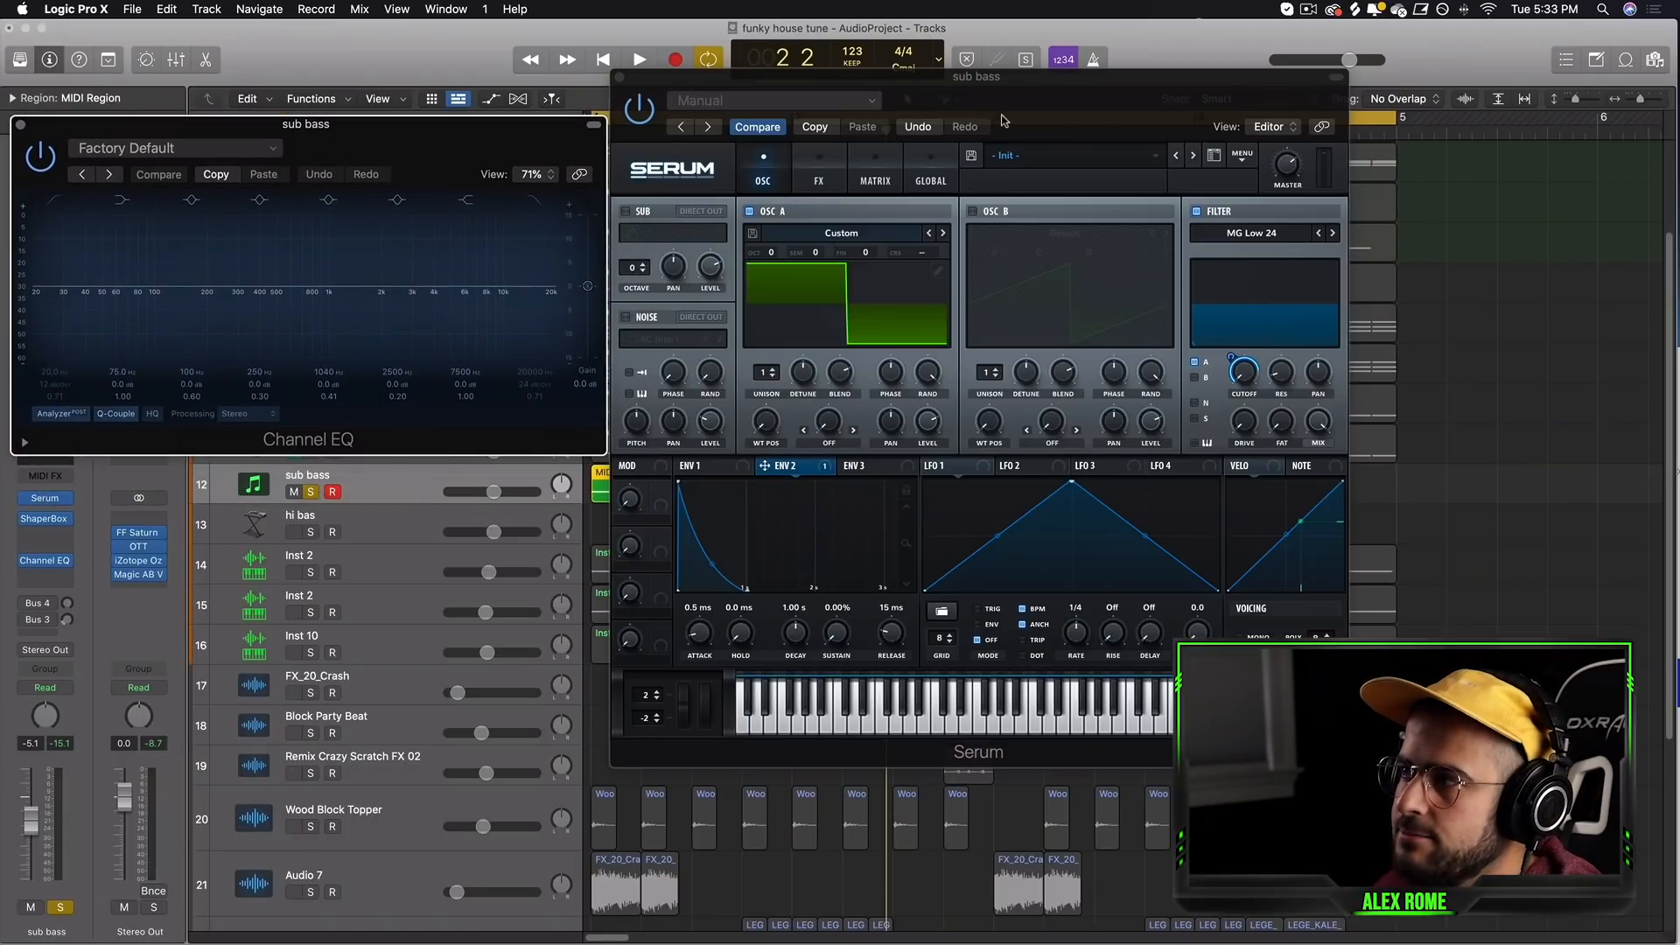
left_click_drag(1005, 121, 1026, 110)
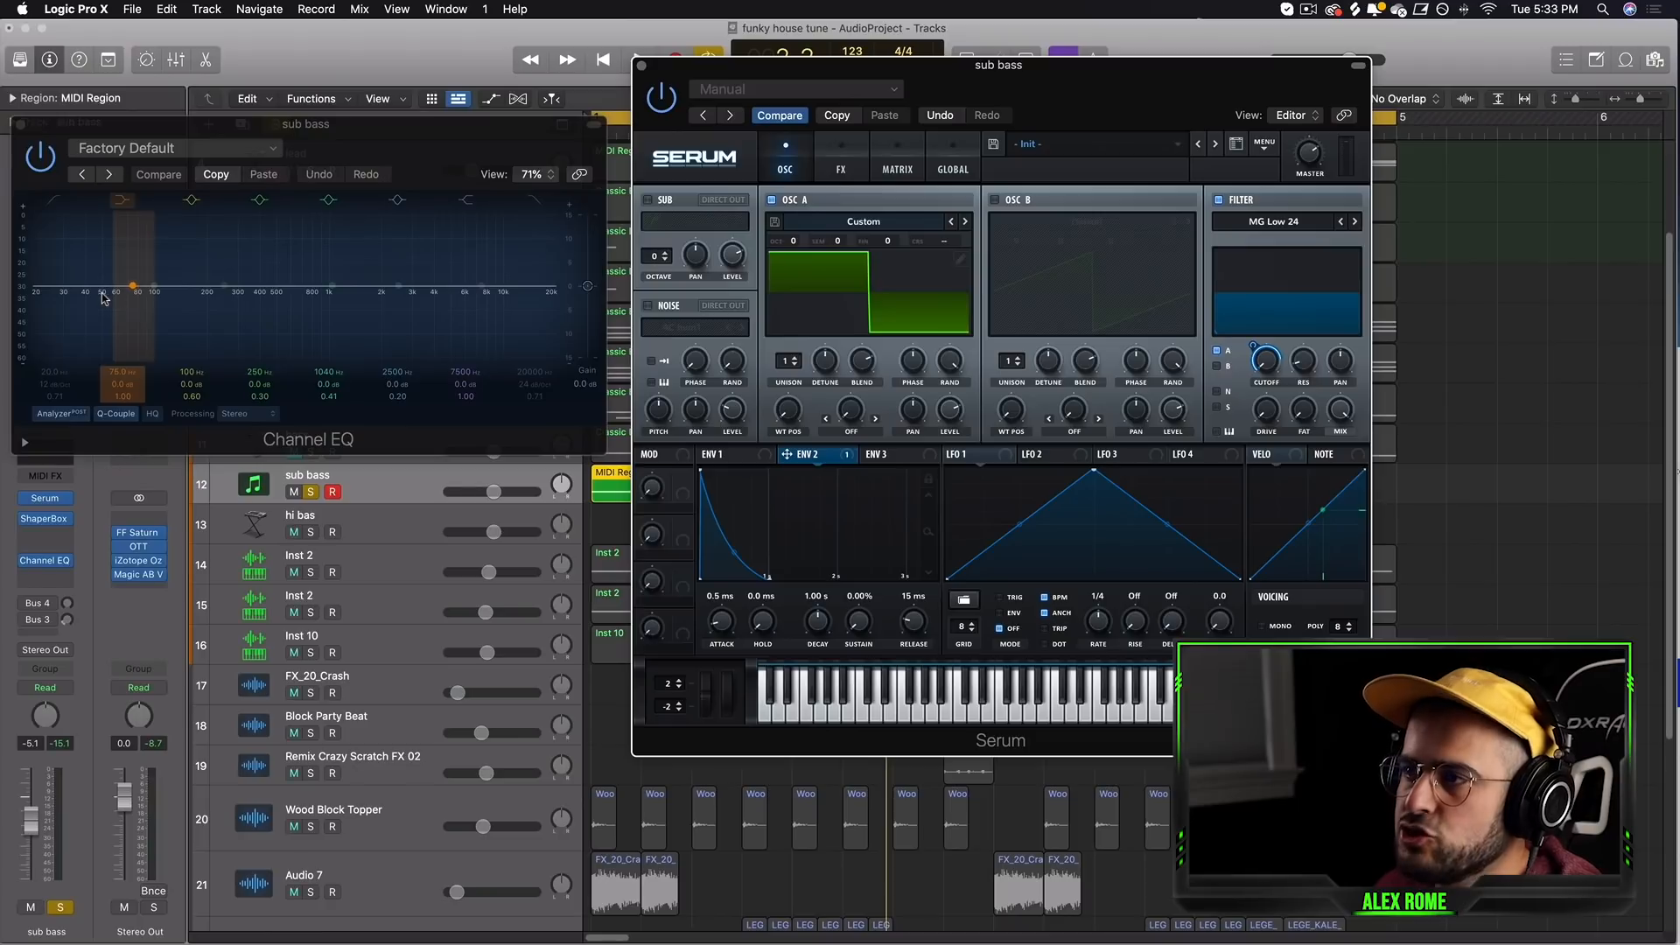
left_click_drag(88, 297, 90, 297)
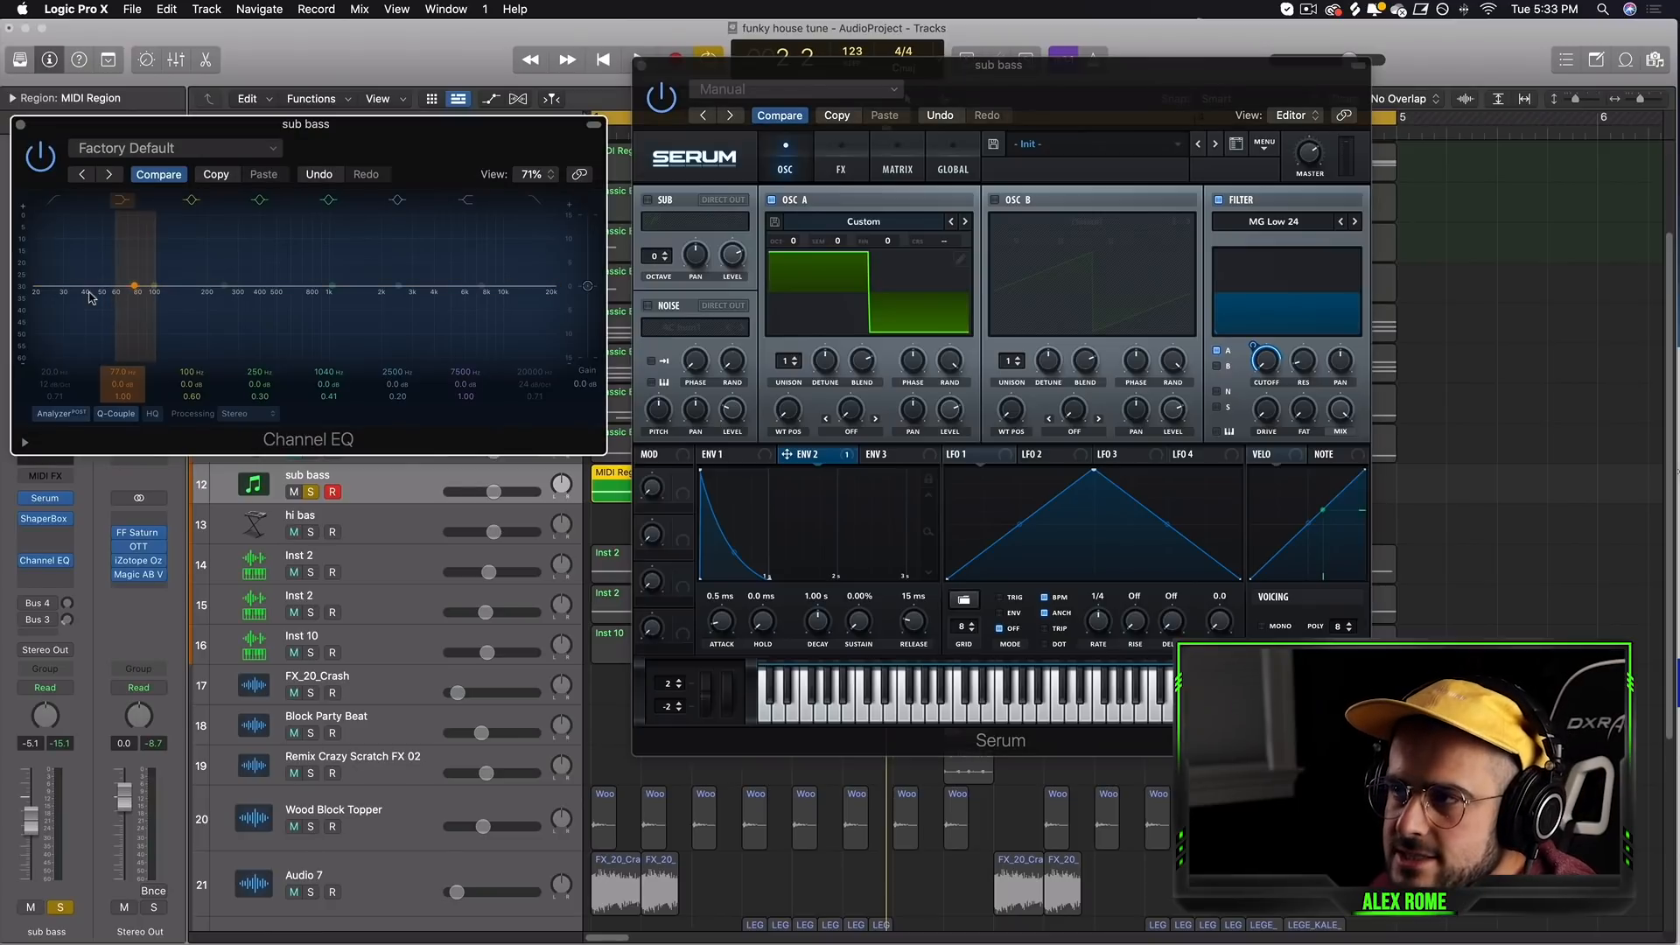
- Reduce Env 2's modulation of the filter cutoff to about 33 and set its decay to 2.00 s while playing the bass
left_click(1258, 345)
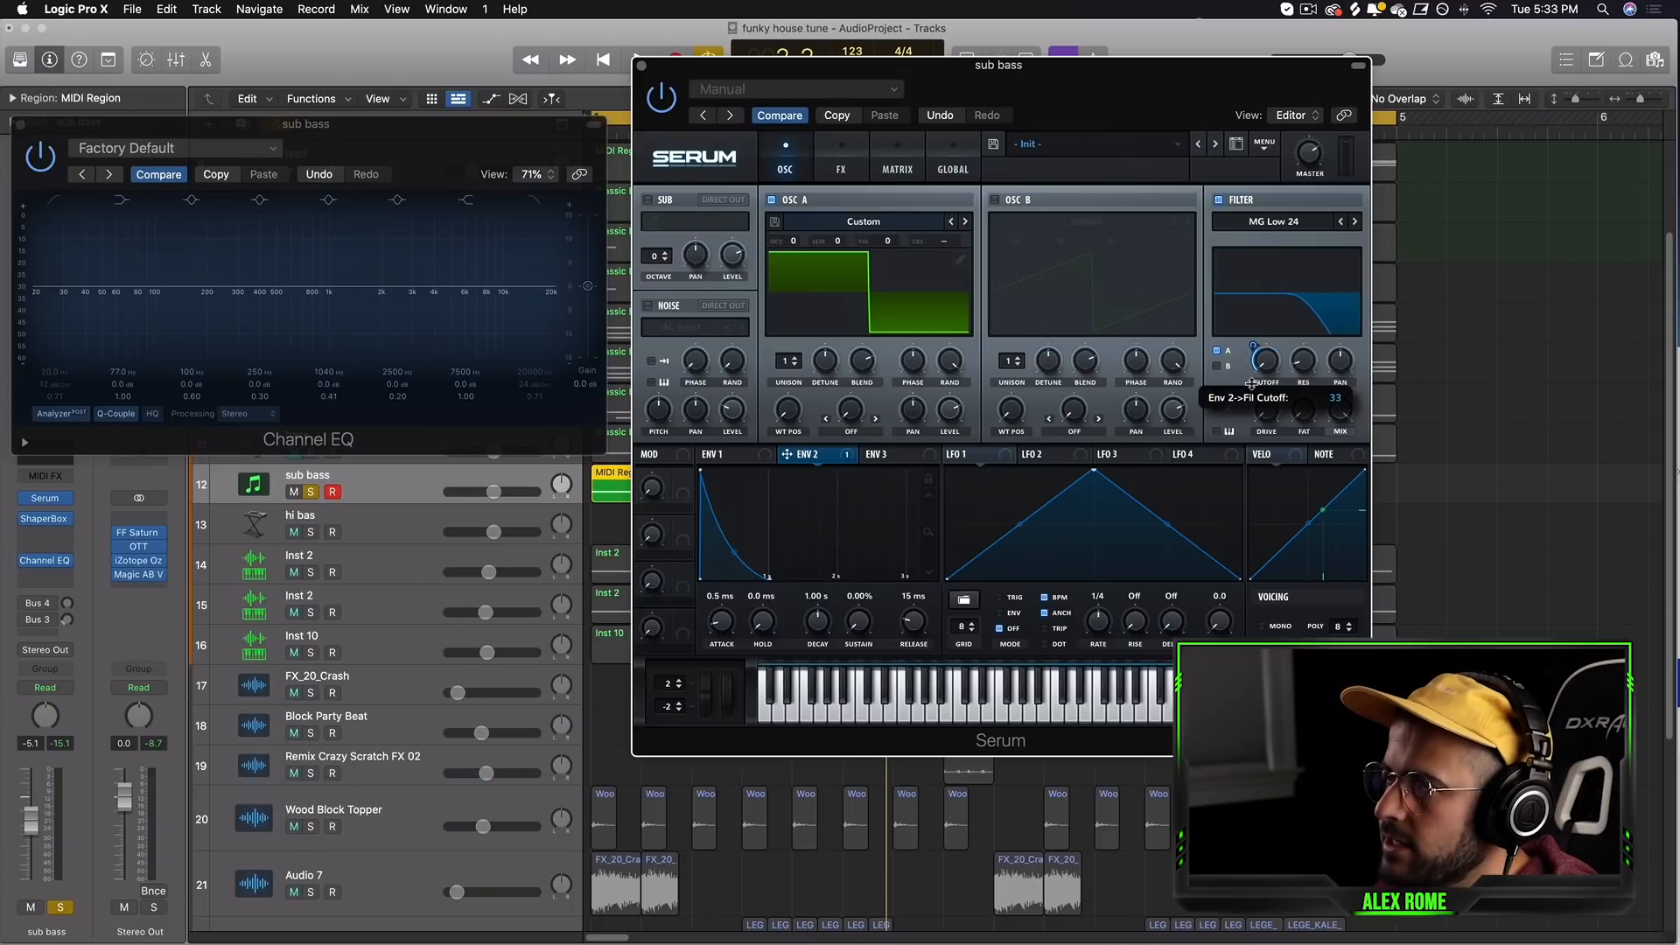
key("space")
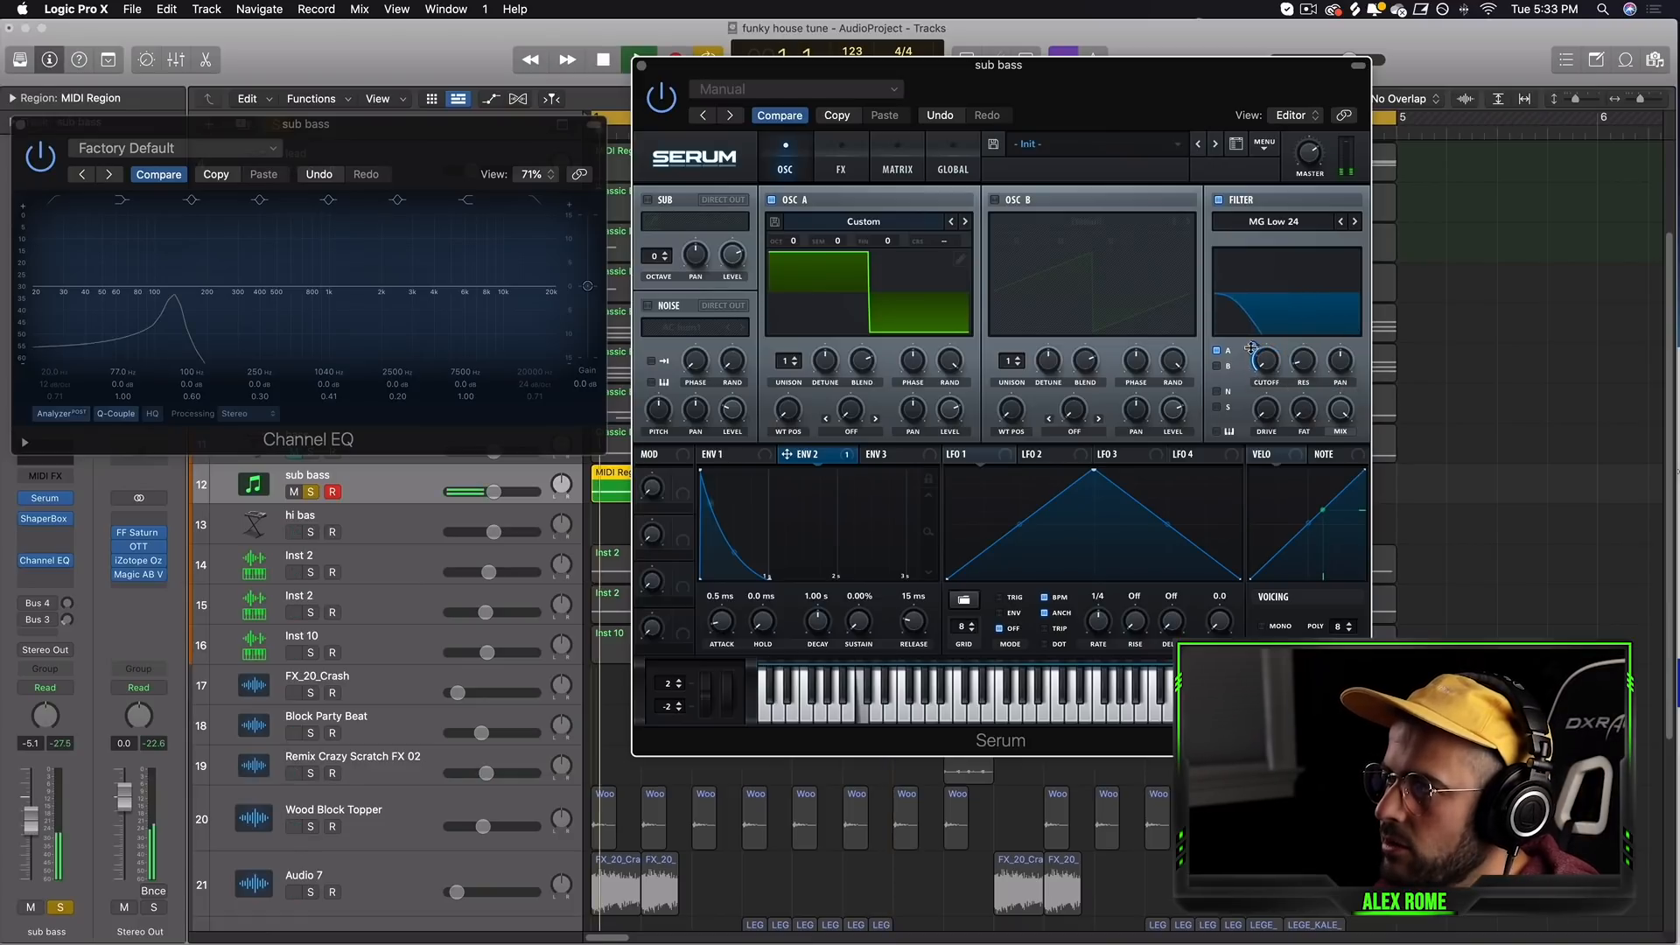
left_click_drag(814, 618, 814, 607)
left_click(234, 394)
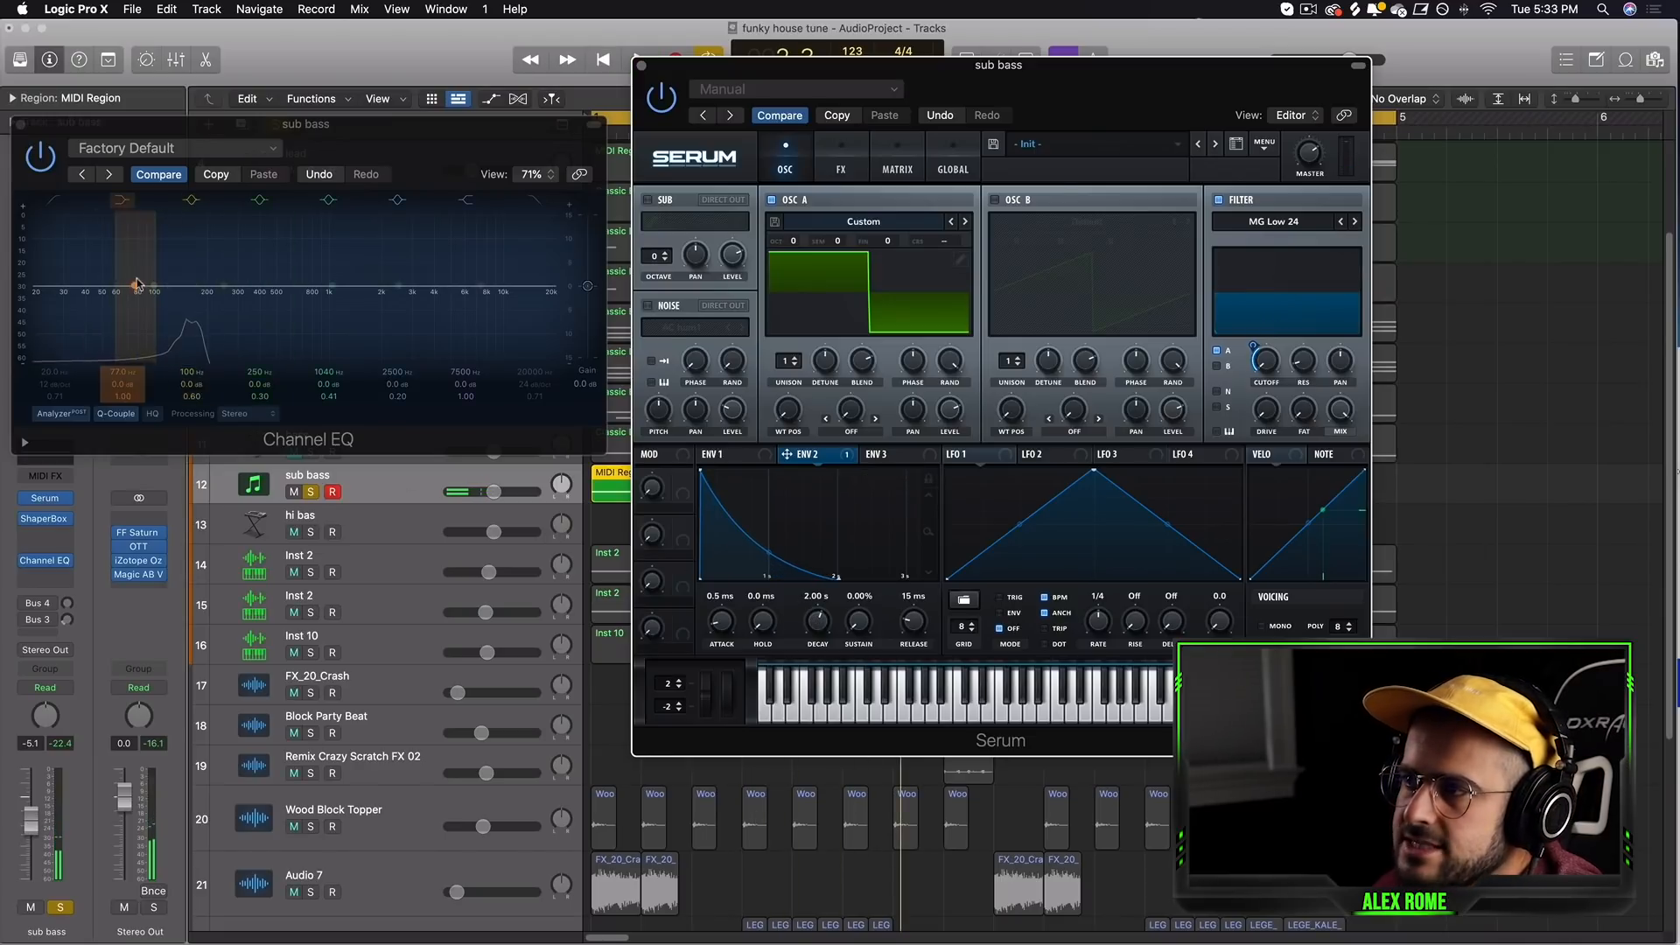
key("space")
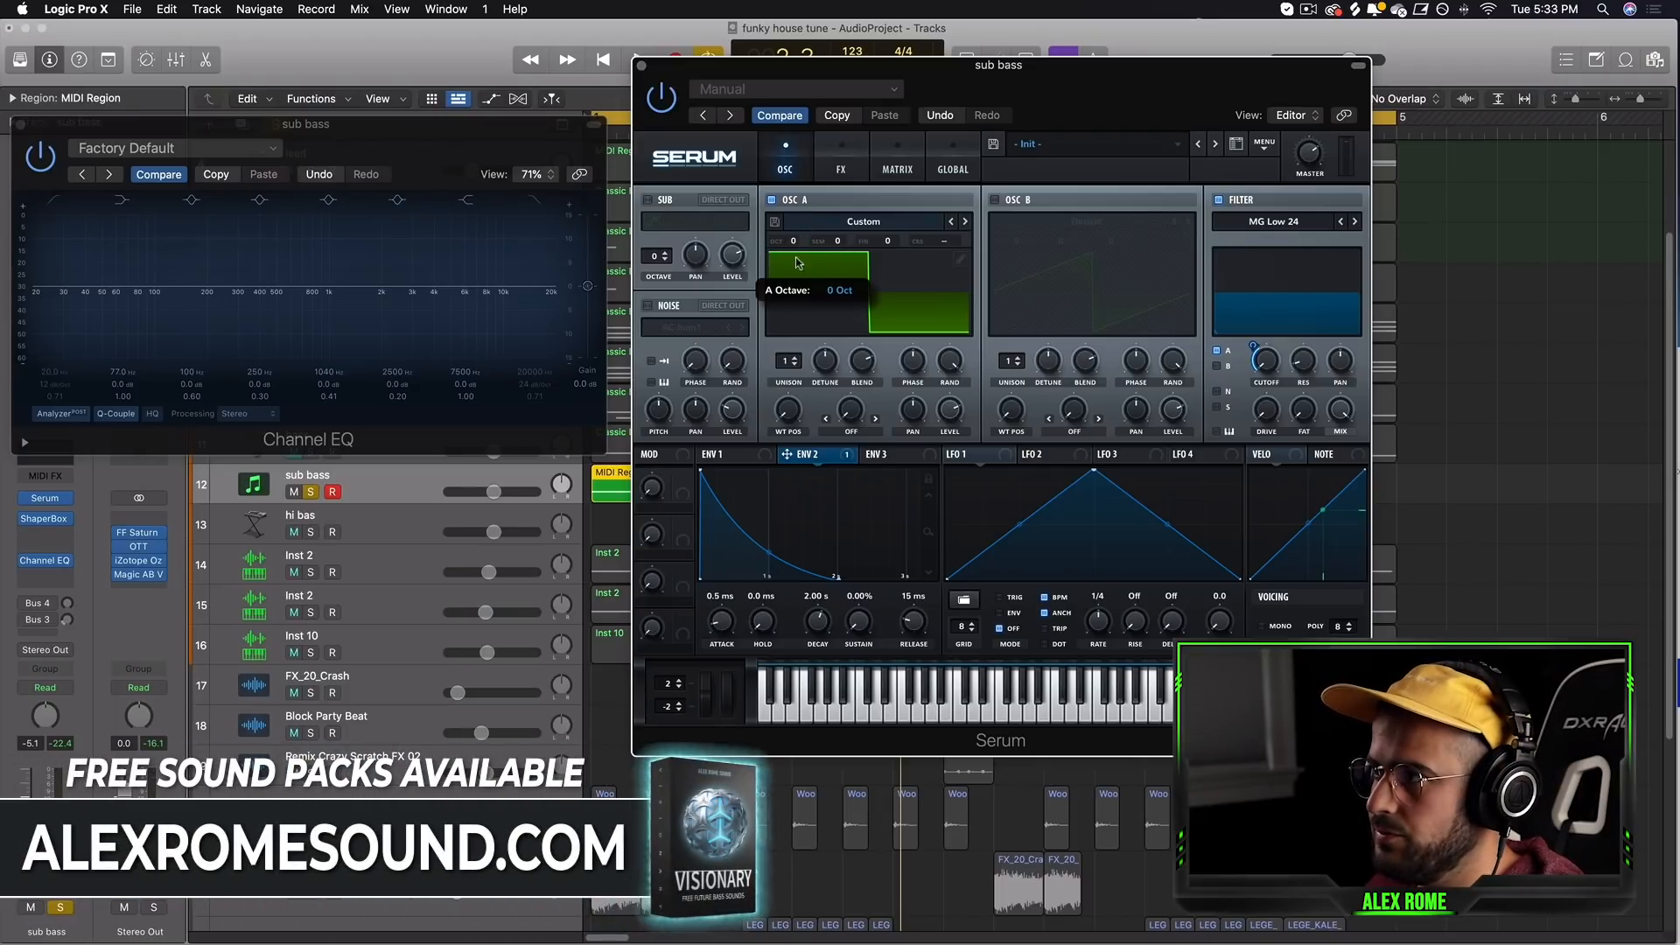
- Set oscillator A's octave to -1 after trying -2, audition the sub bass and close the plug-in windows
left_click_drag(795, 273, 798, 289)
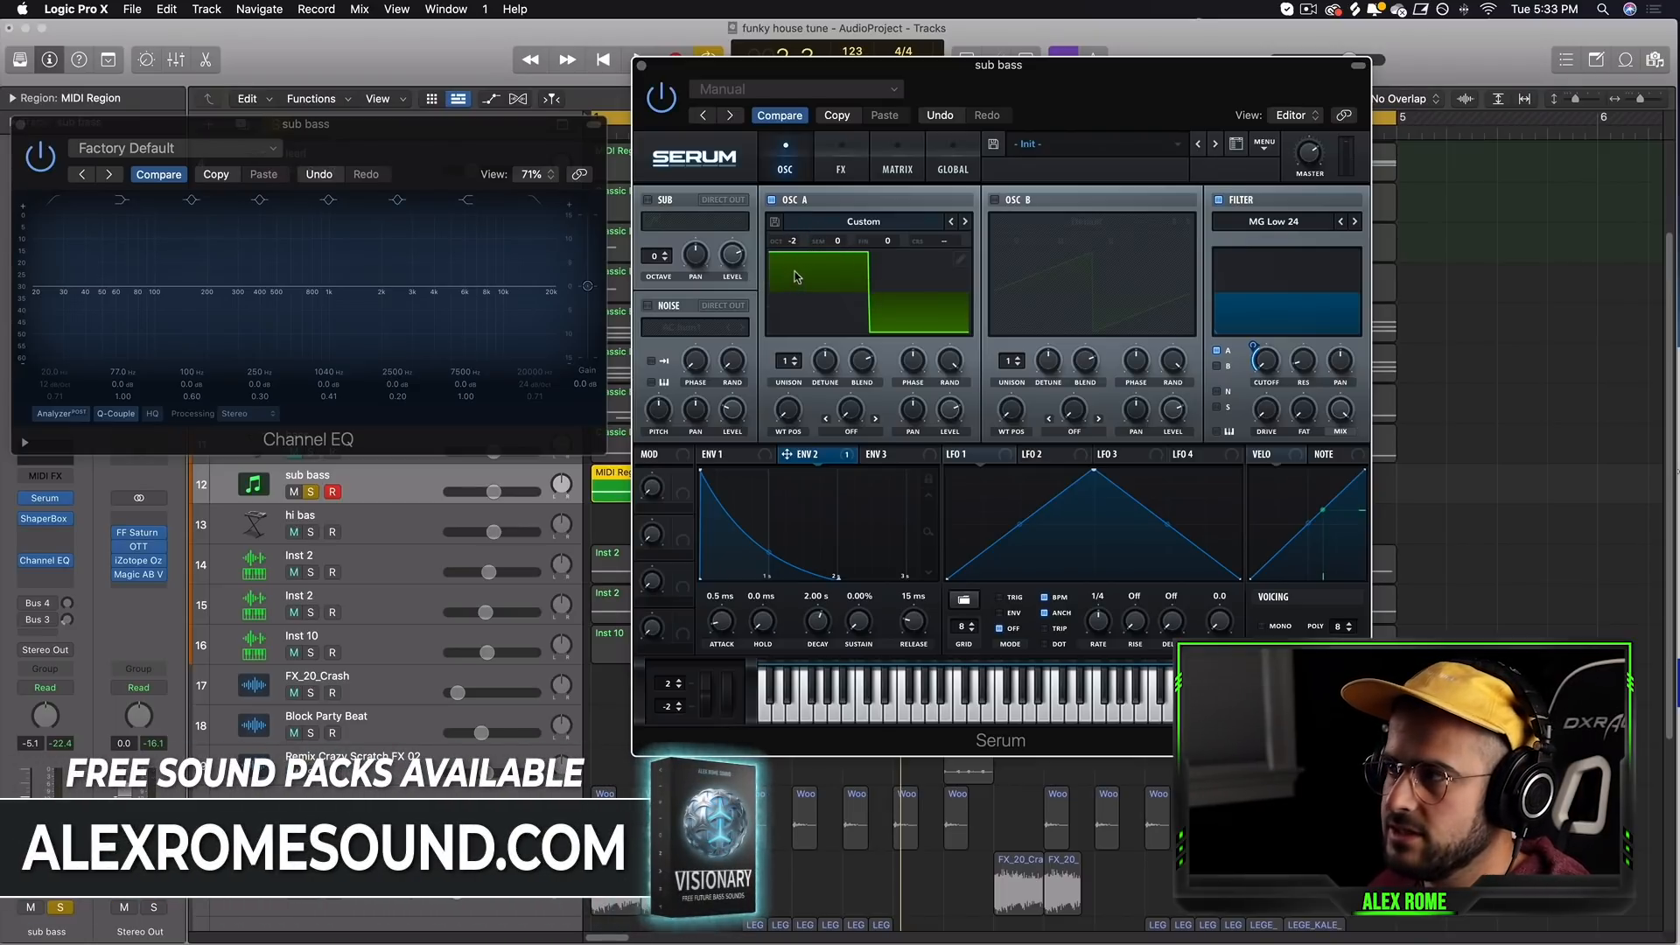
key("space")
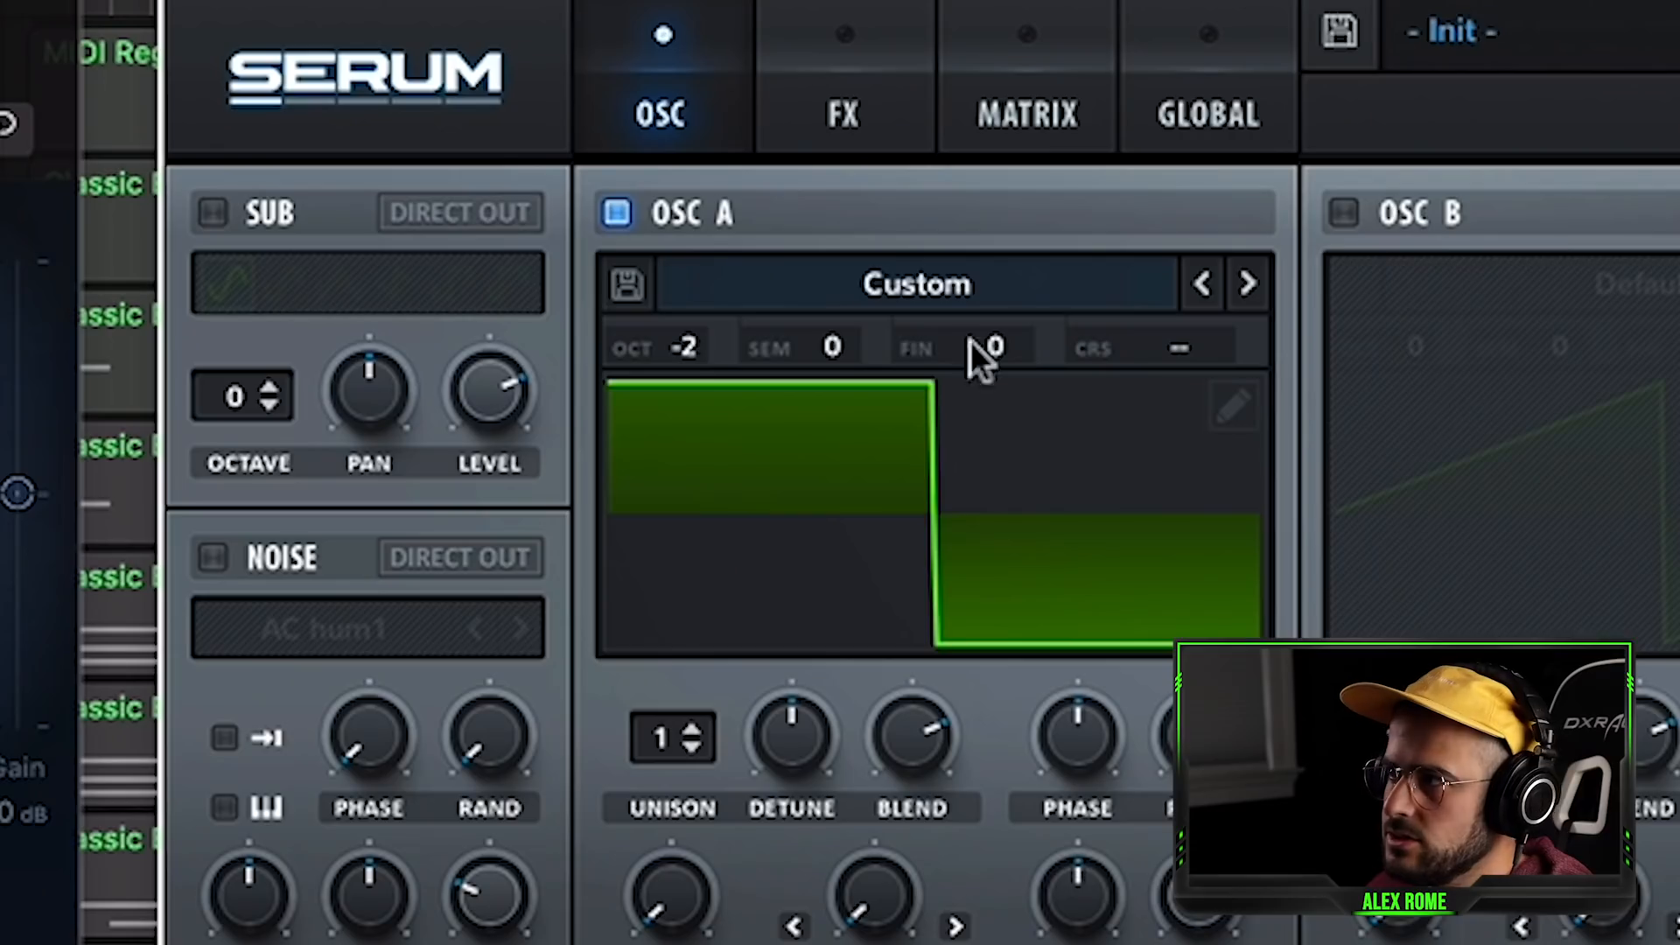
left_click_drag(681, 345, 689, 298)
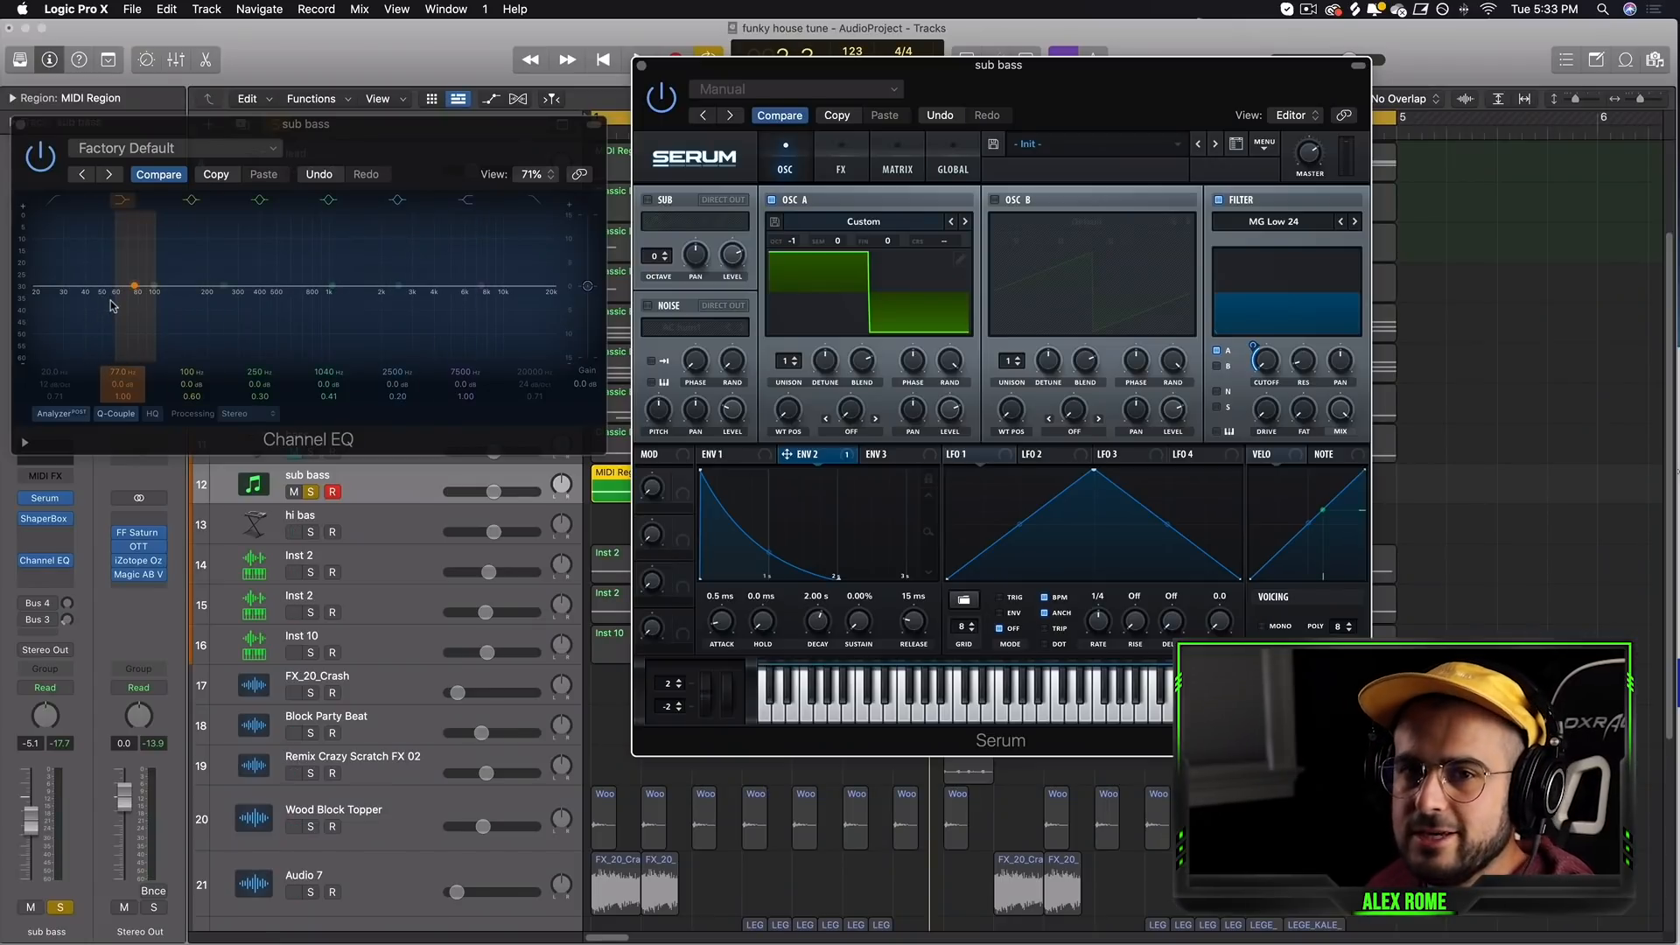
key("space")
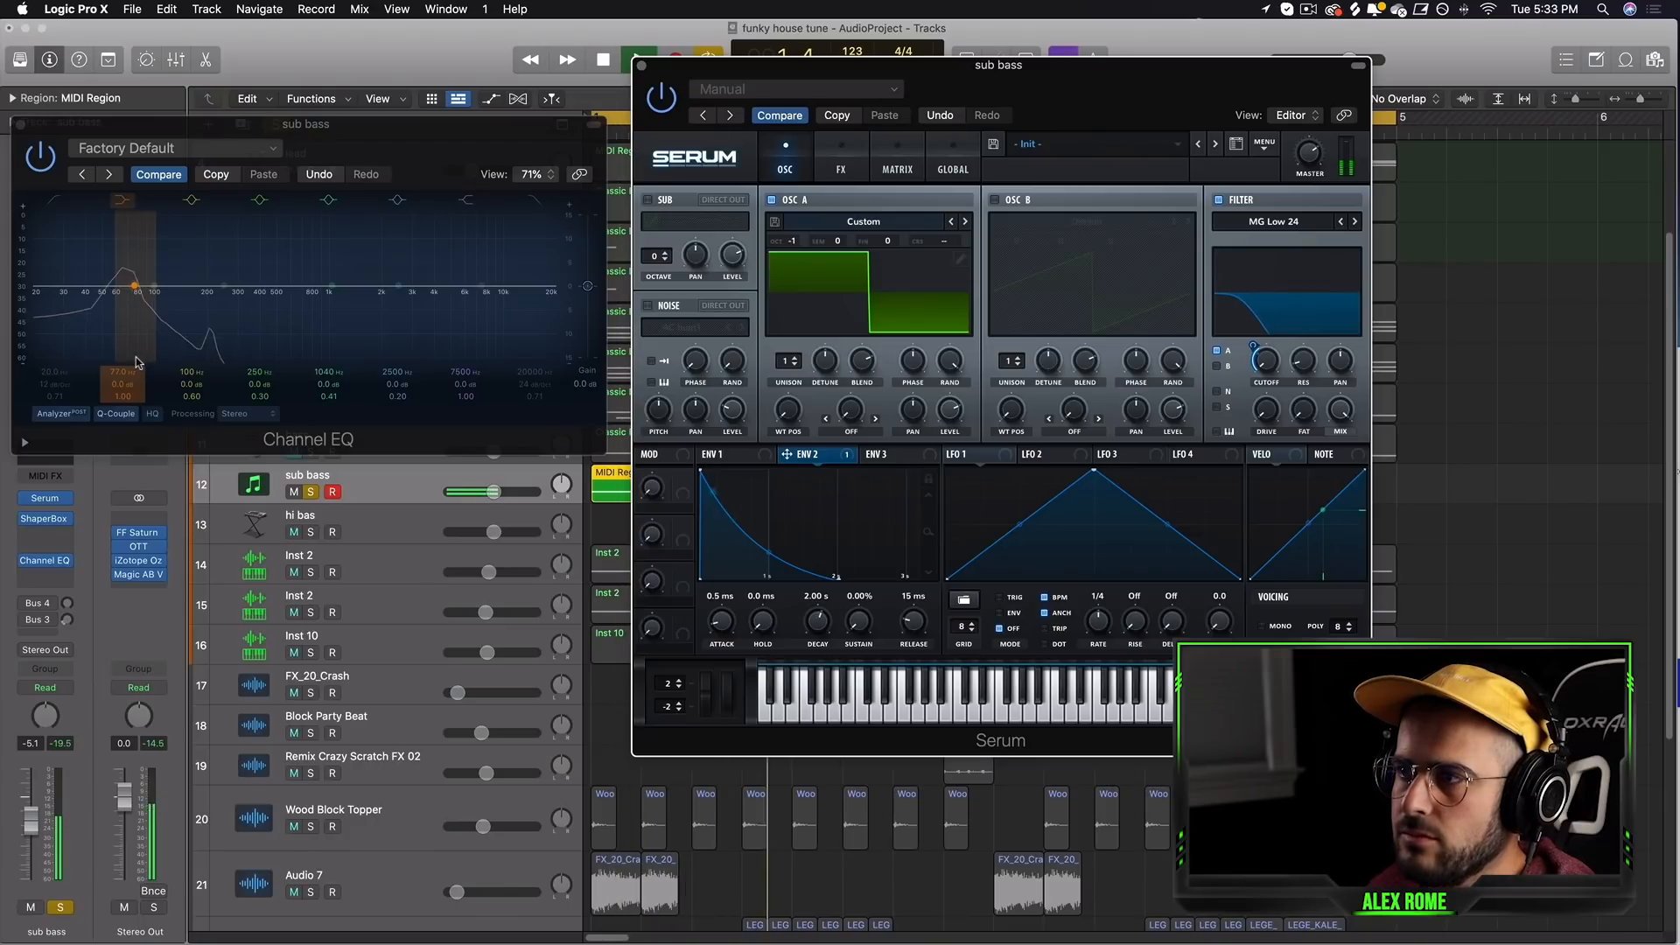
key("space")
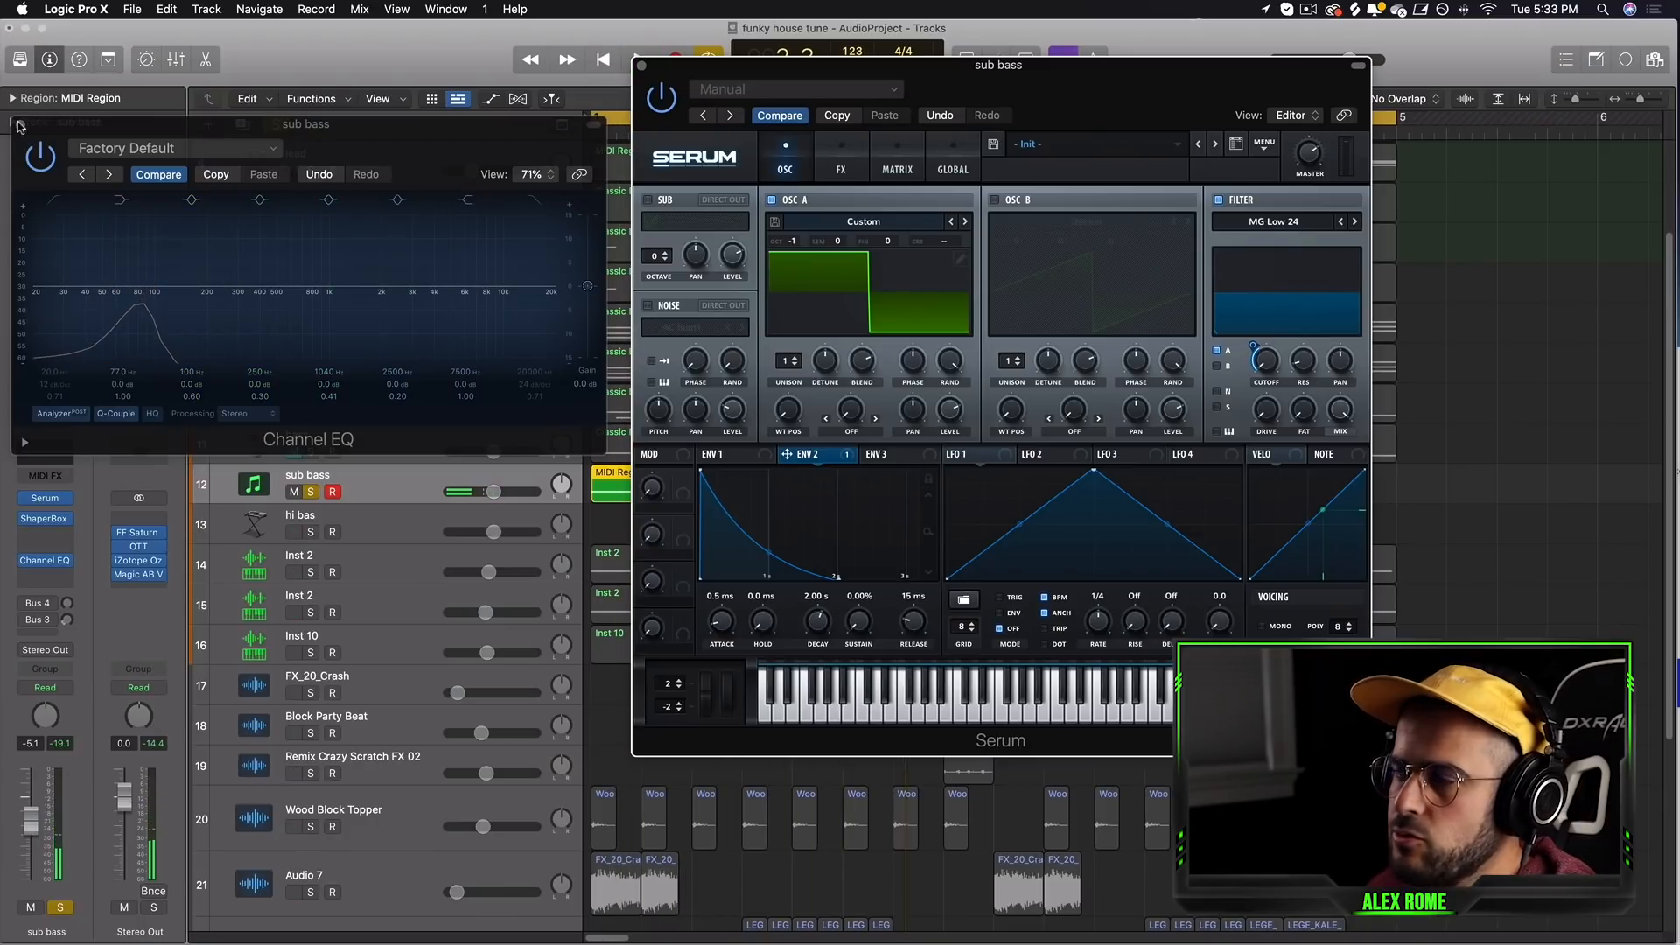
left_click(18, 124)
left_click(642, 66)
- Transpose all notes after the opening two C2 notes down one octave in the sub bass region and play it back
left_click(989, 531)
double_click(824, 483)
left_click_drag(714, 513, 1254, 714)
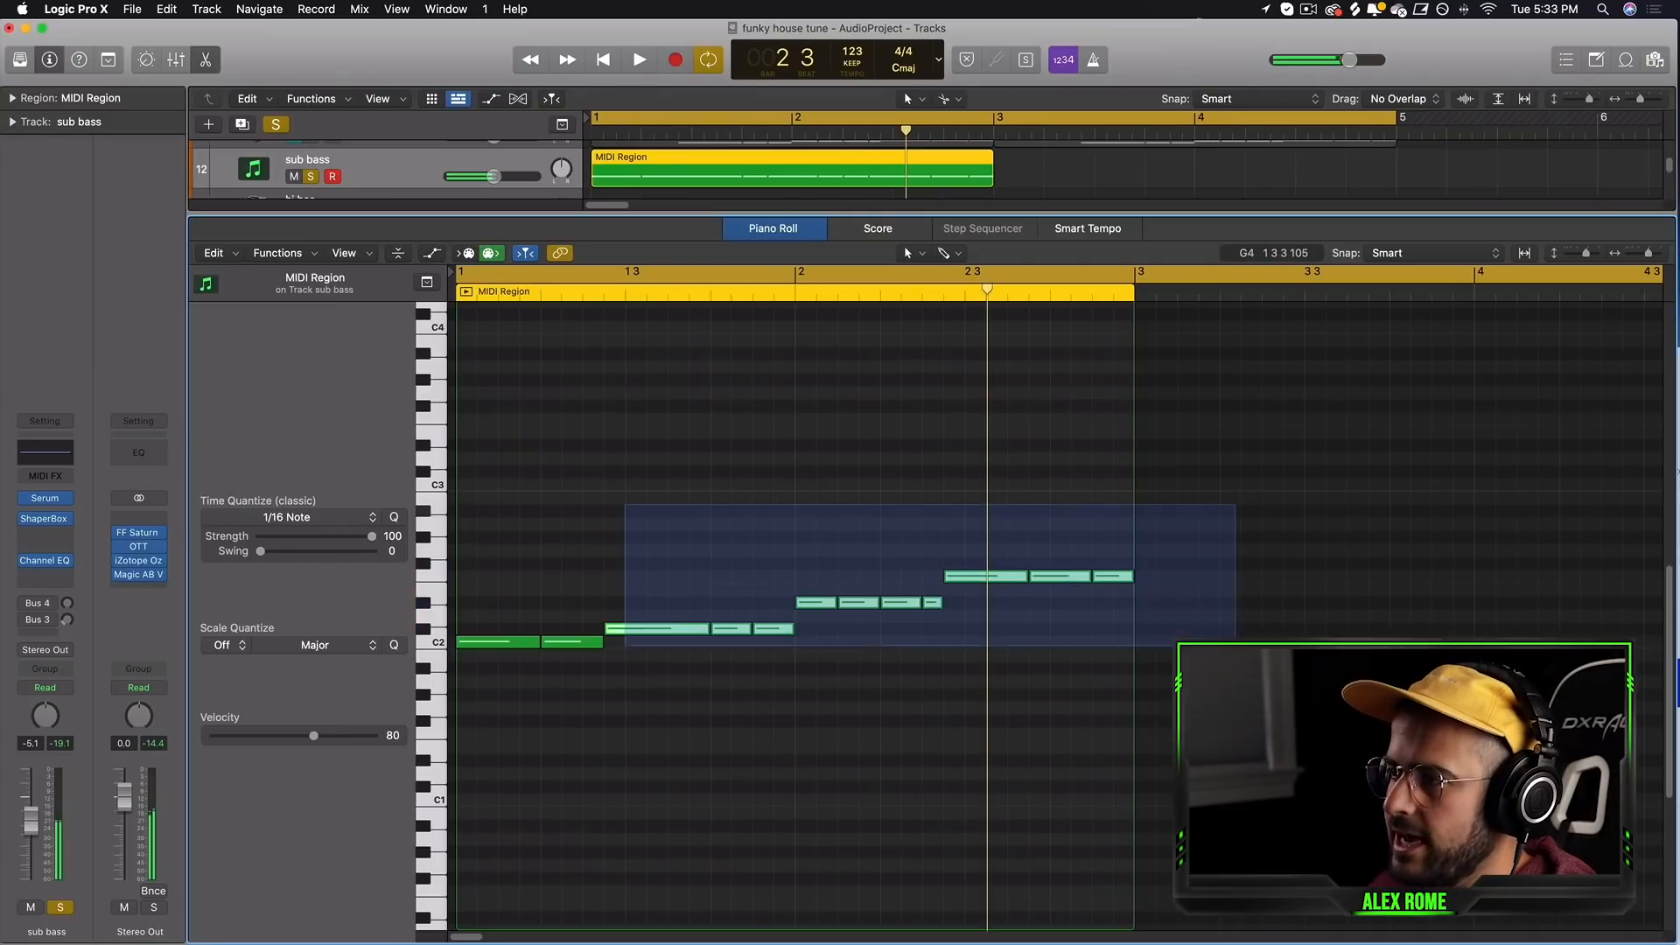
scroll(610, 435, "down", 3)
left_click_drag(652, 523, 654, 675)
key("space")
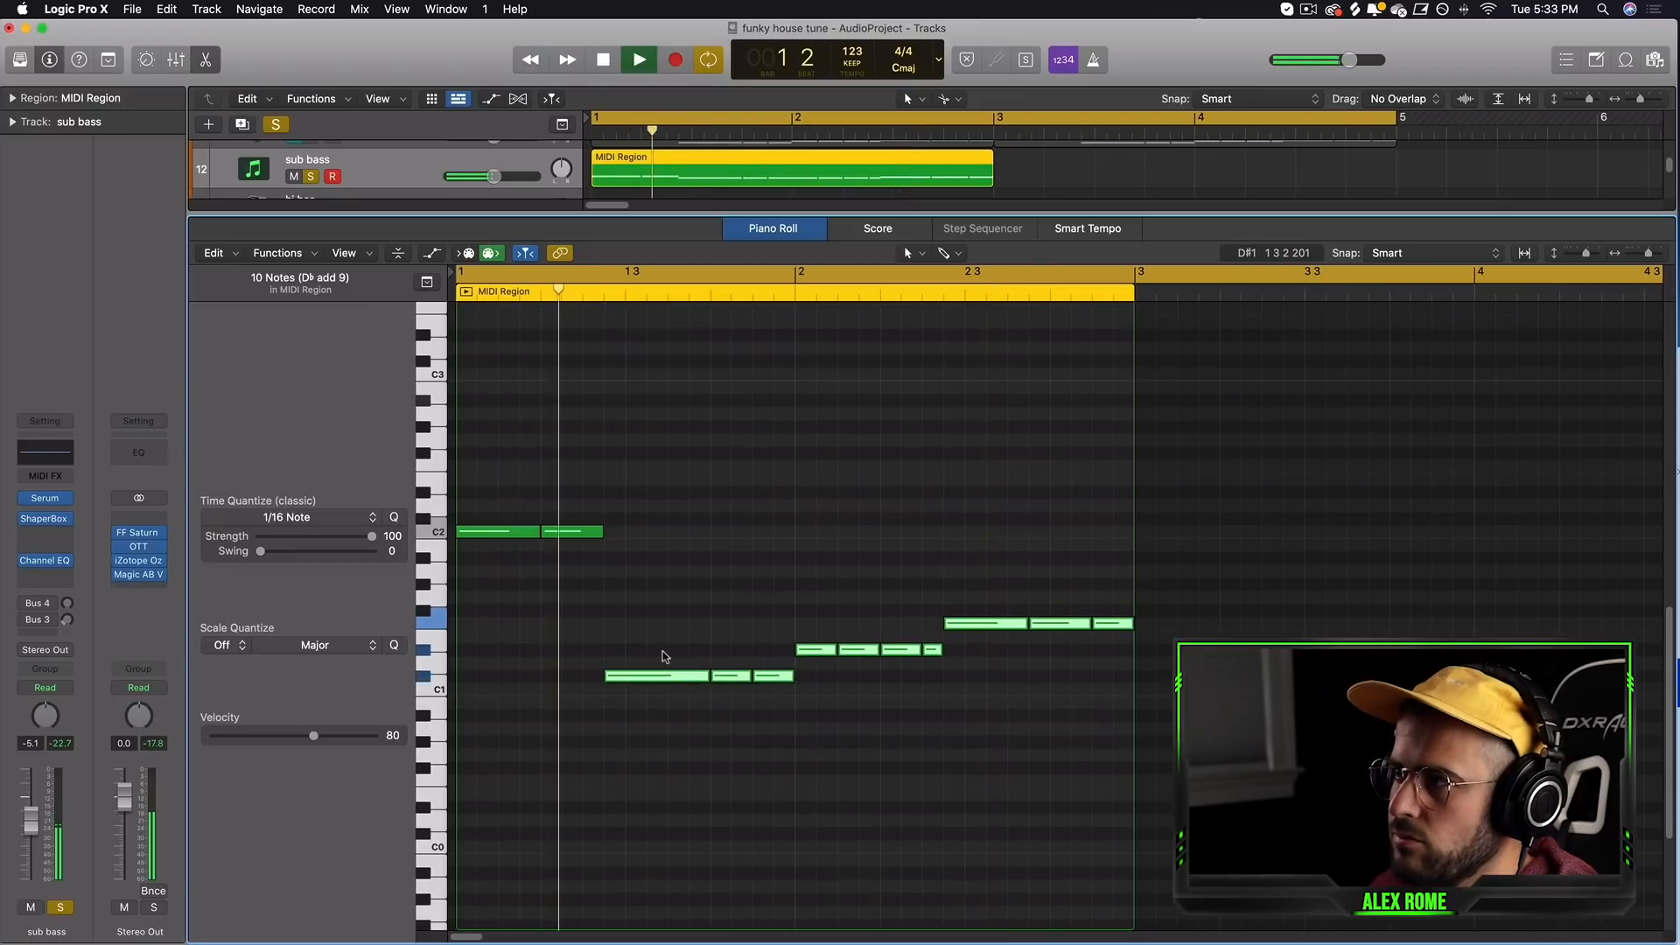
- Audition the sub bass, close its piano roll and unsolo the track to hear it in the full mix
key("p")
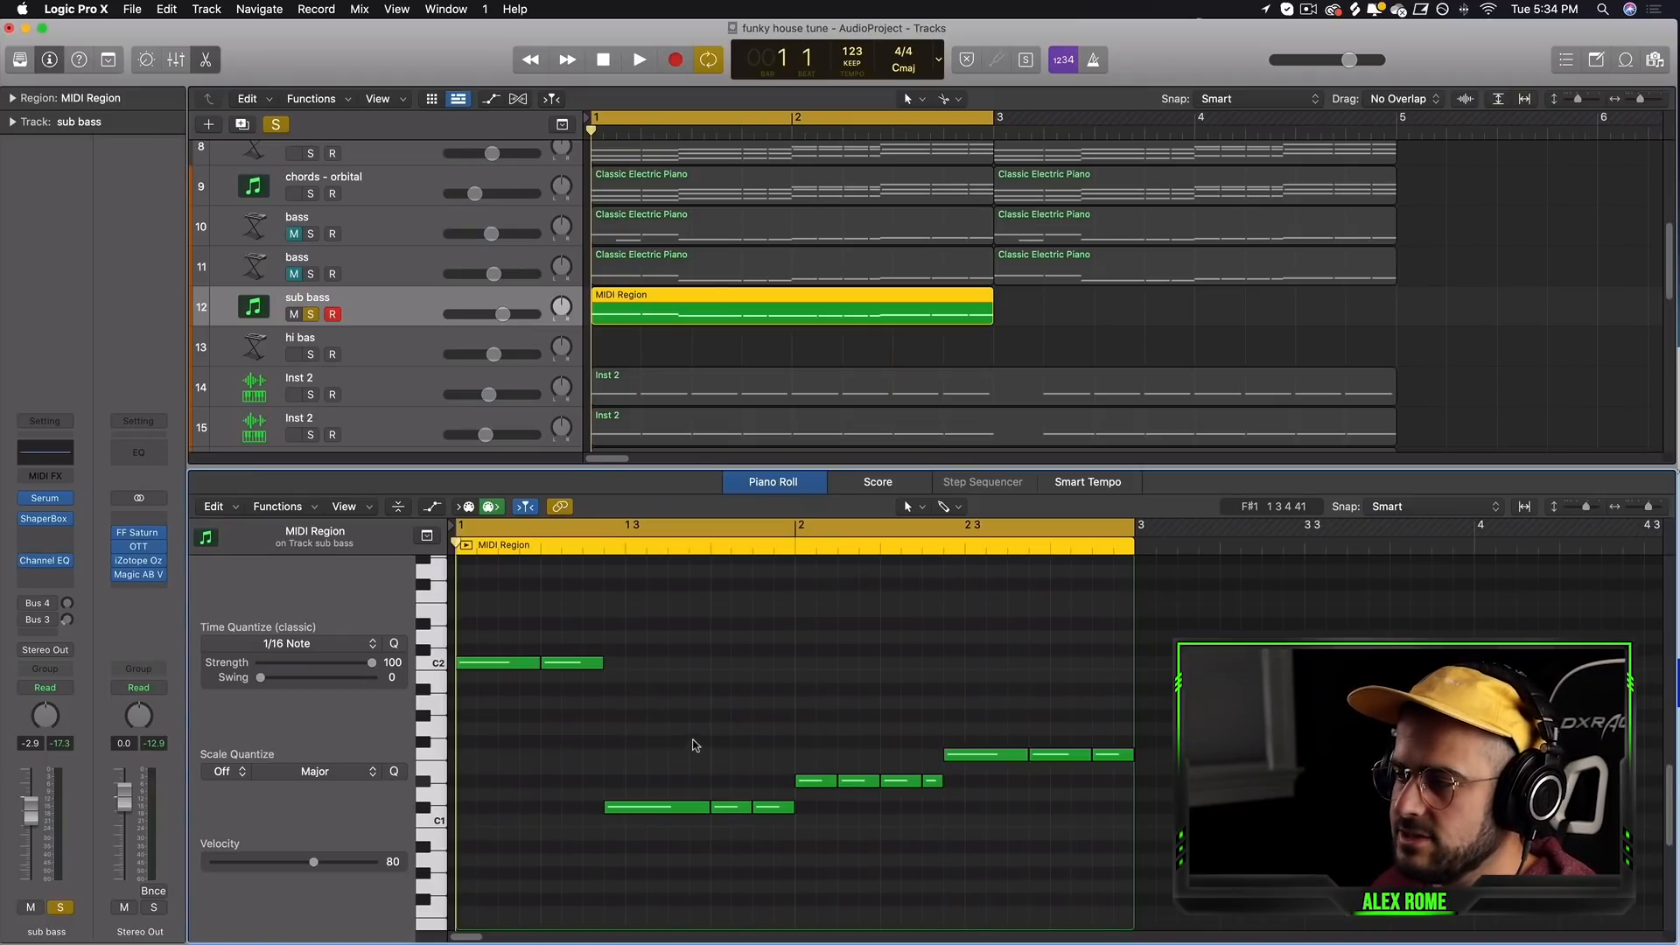
key("space")
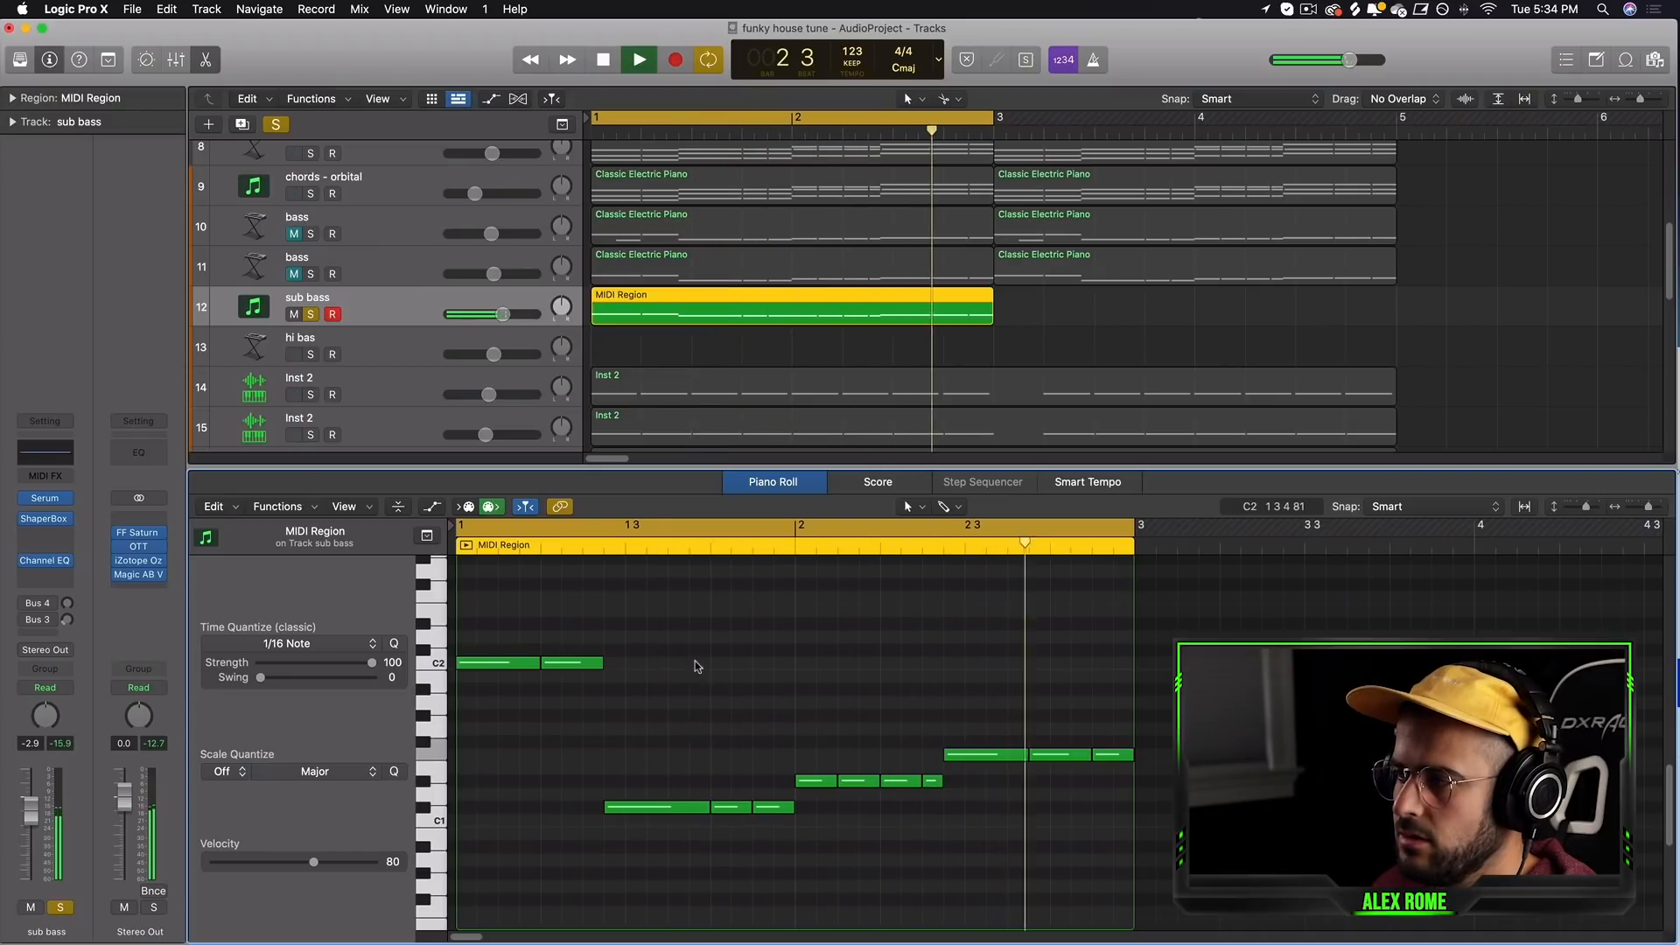
key("p")
left_click(310, 315)
scroll(611, 411, "up", 5)
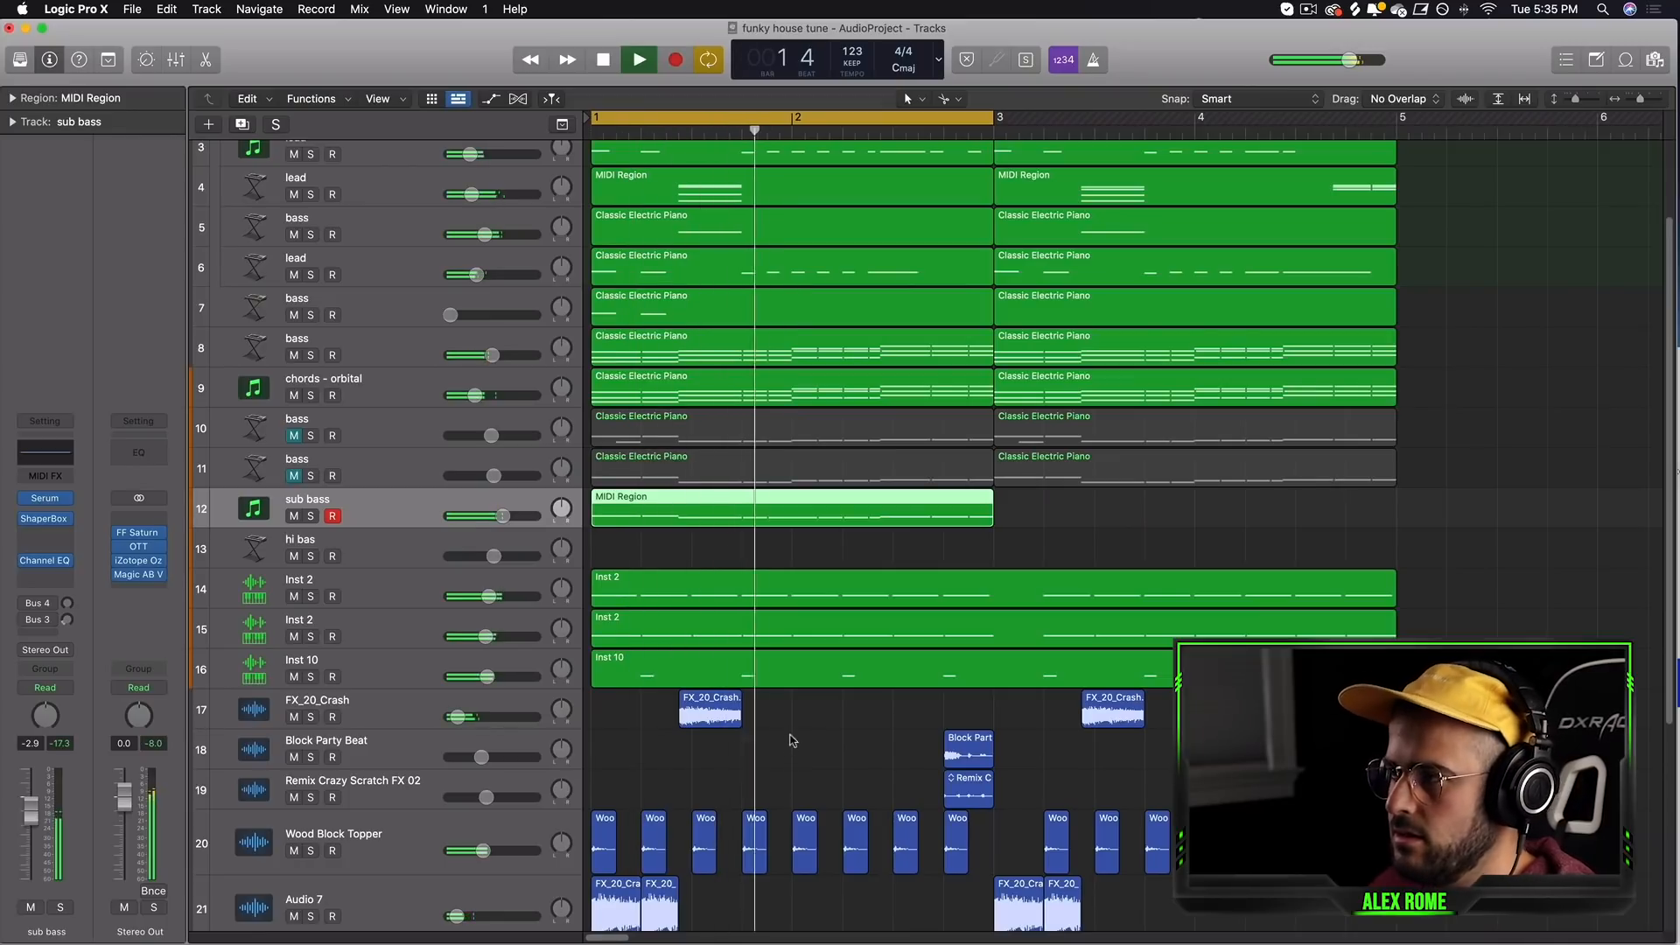
key("space")
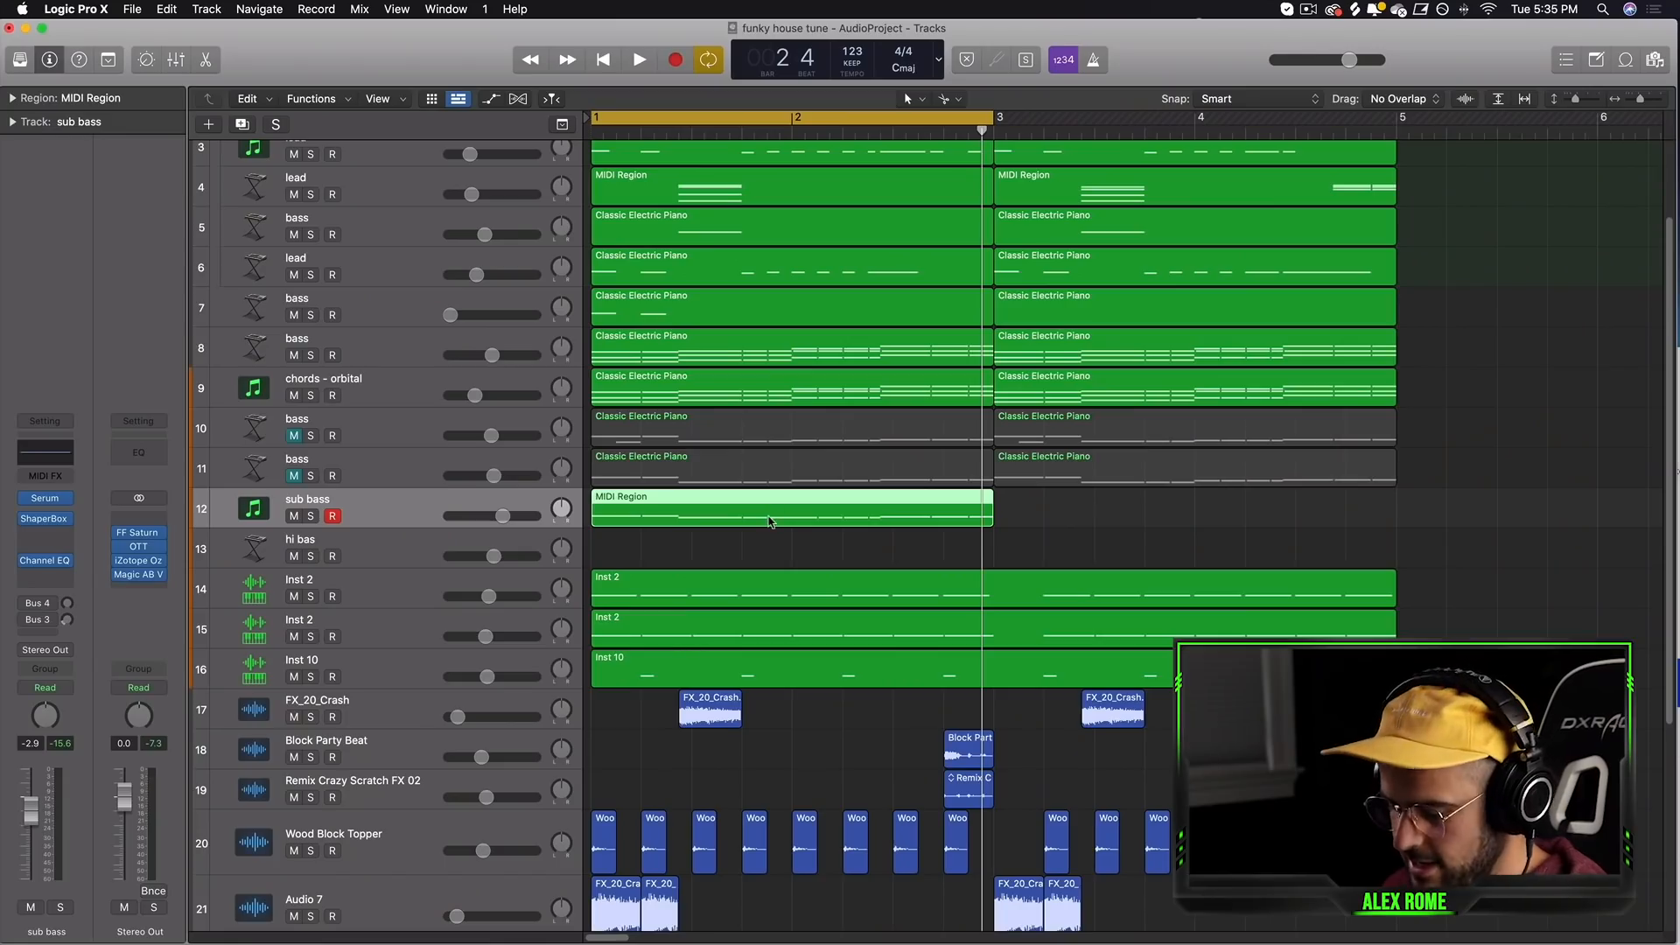
- Duplicate the sub bass region onto the hi bas track at bar 1 and solo that track
key("super+r")
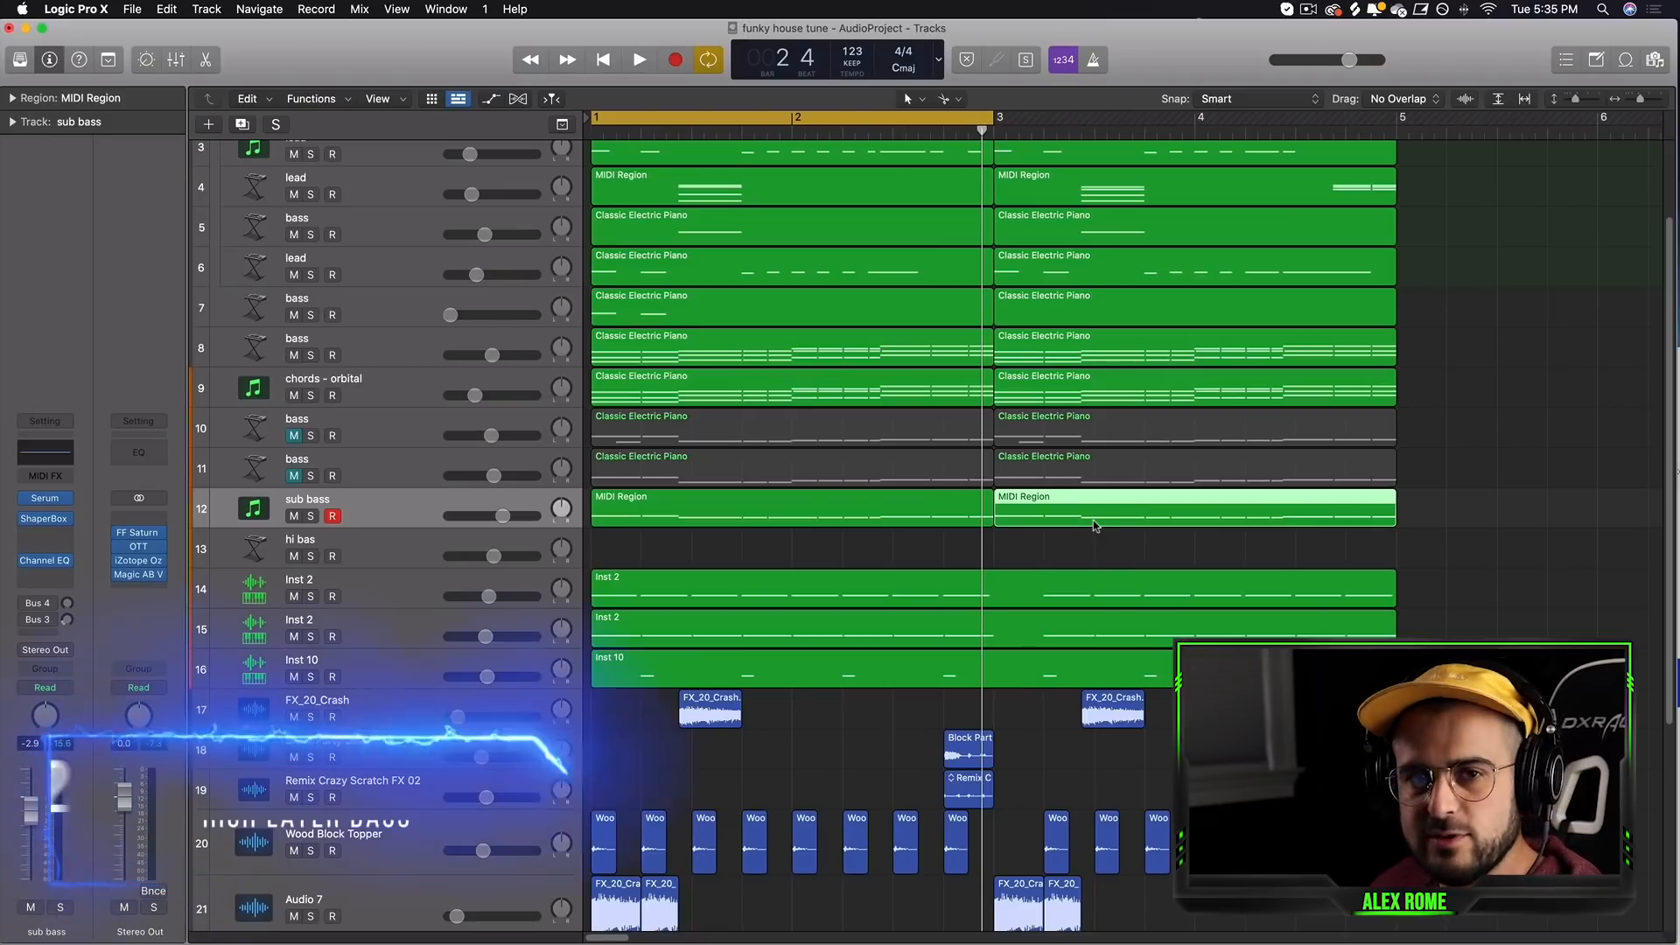
left_click_drag(1095, 518, 693, 557)
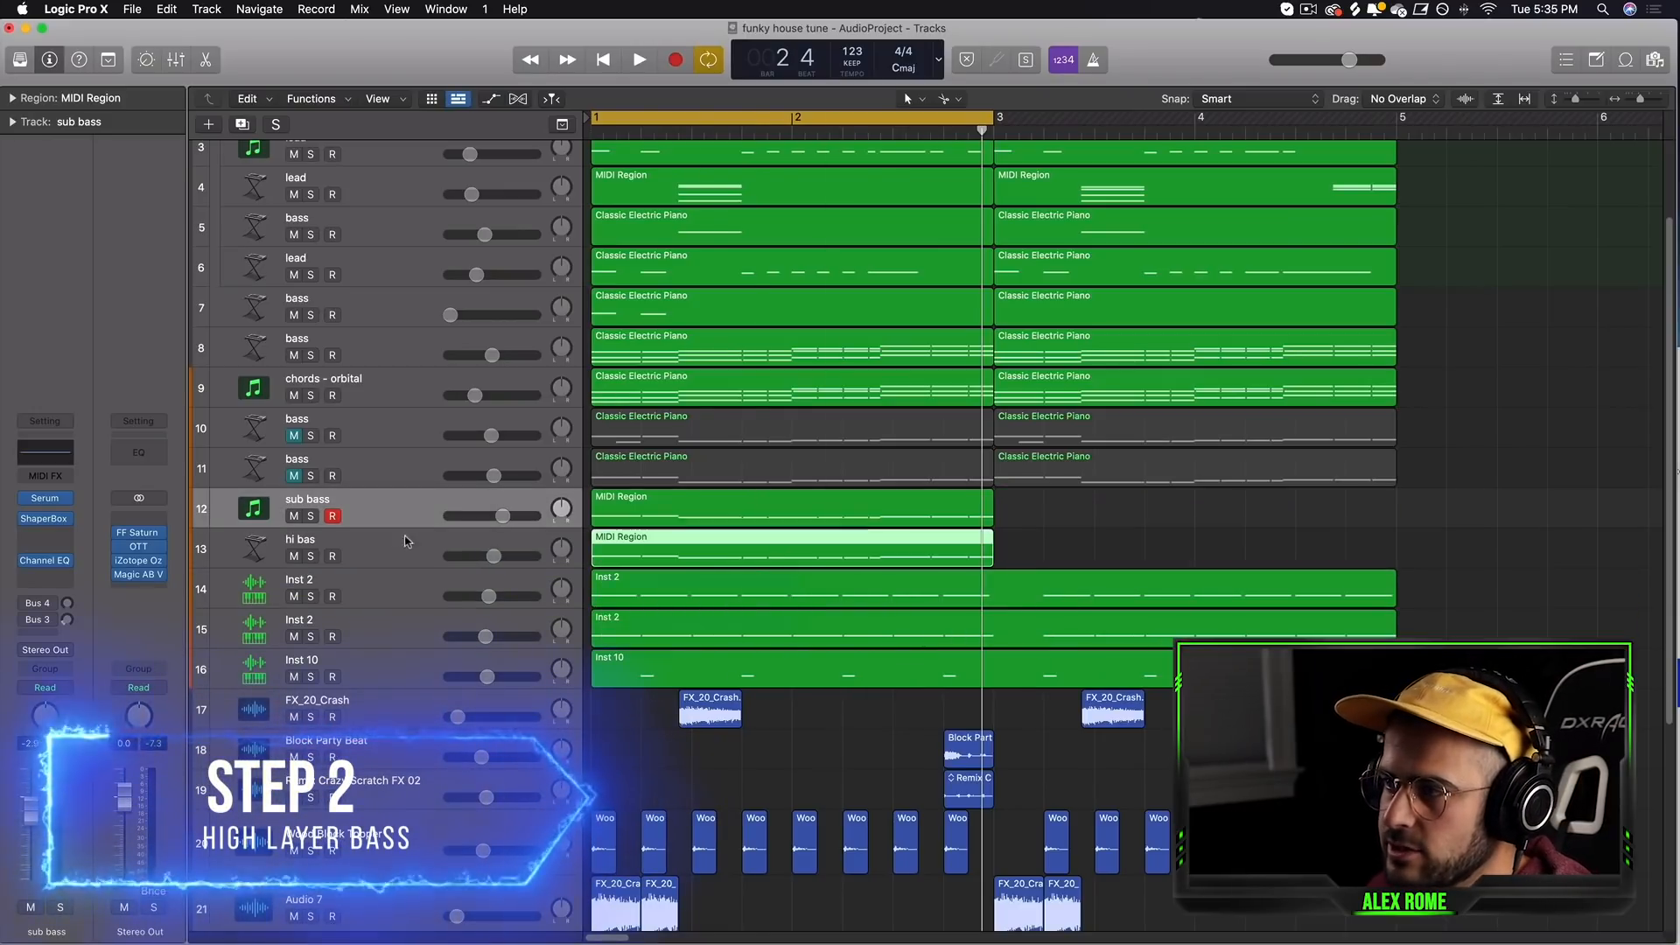
left_click(311, 556)
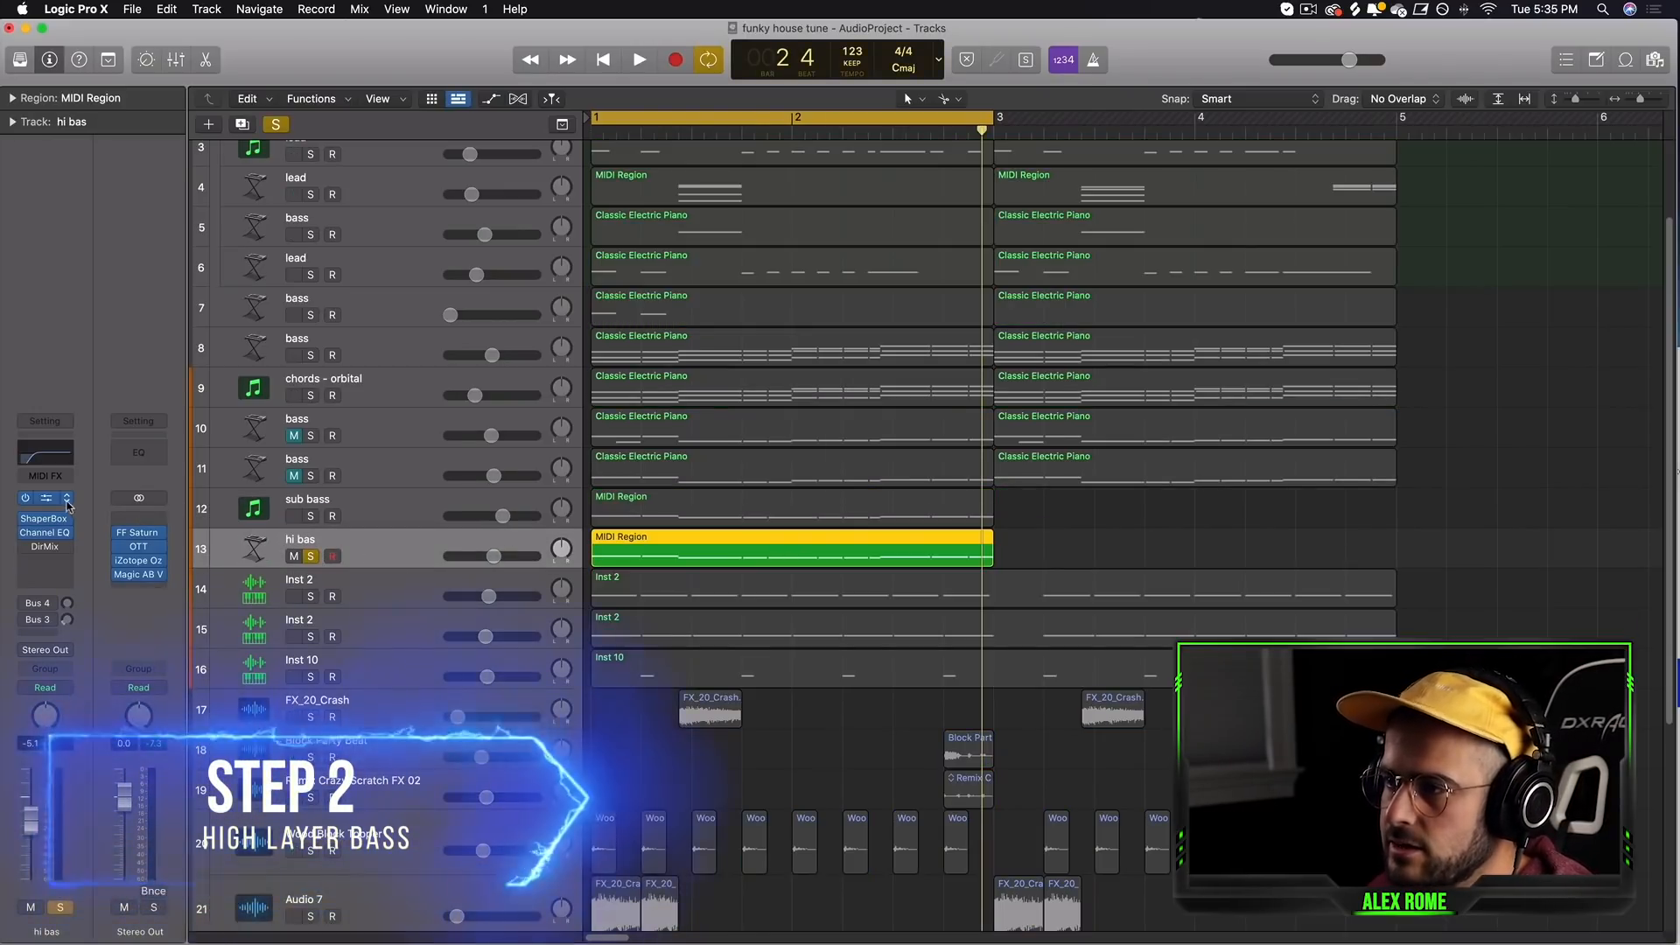
- Load a fresh Serum instance on the hi bas track and set oscillator A to 8 unison voices
left_click(48, 498)
mouse_move(137, 504)
left_click(292, 499)
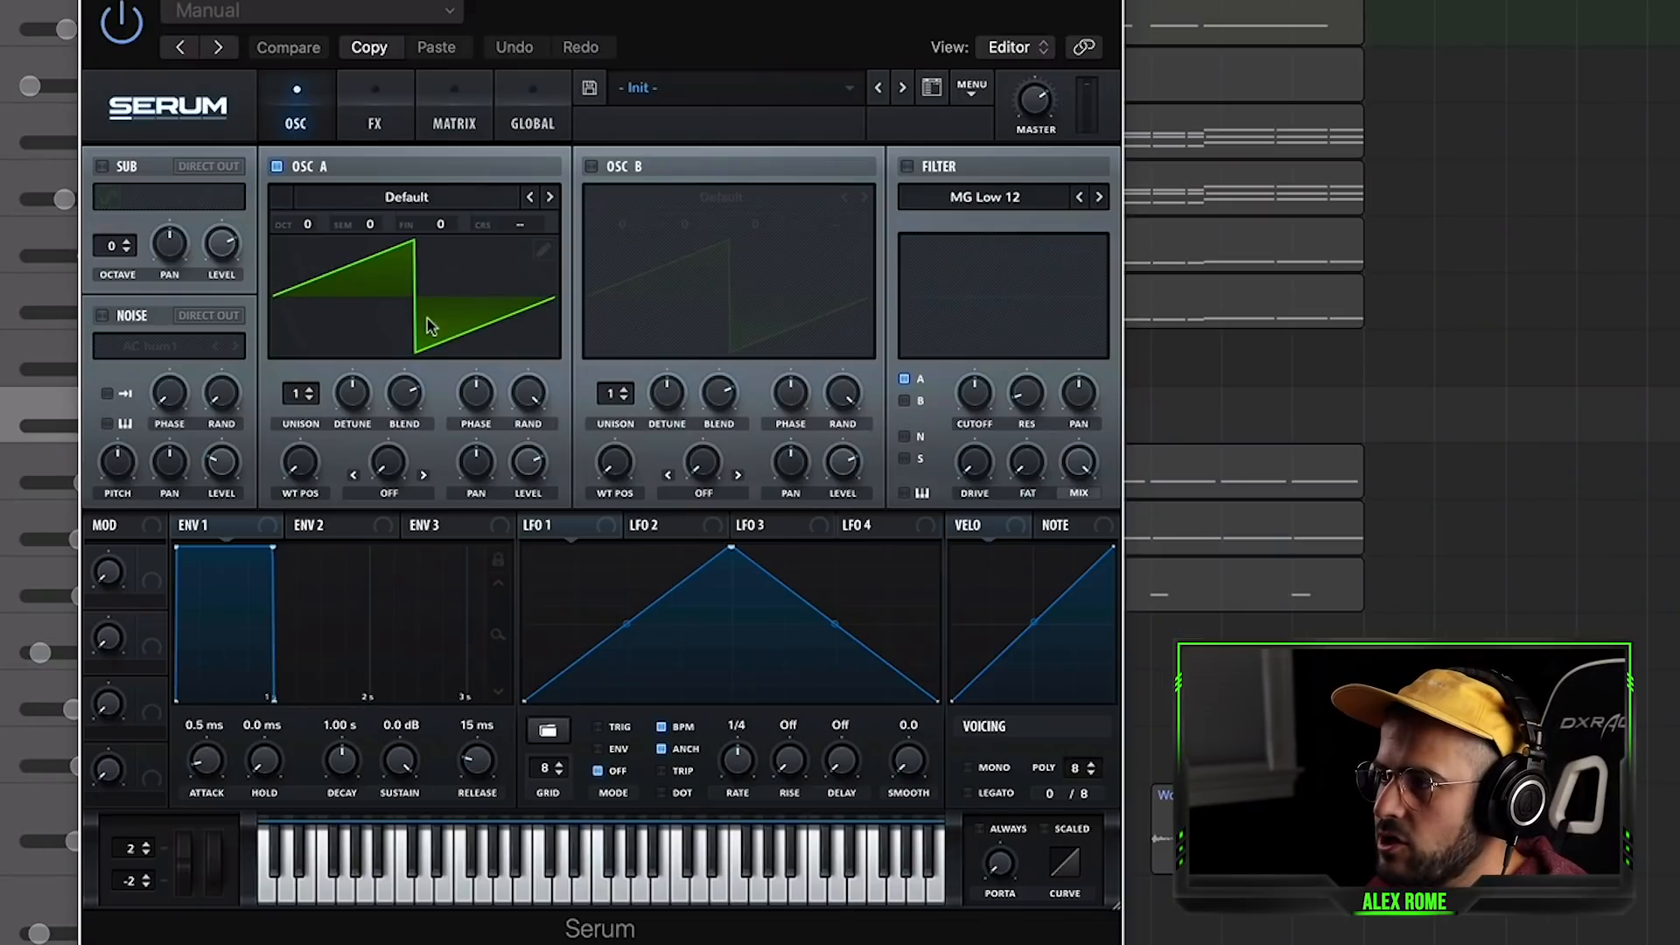
left_click_drag(297, 398, 297, 206)
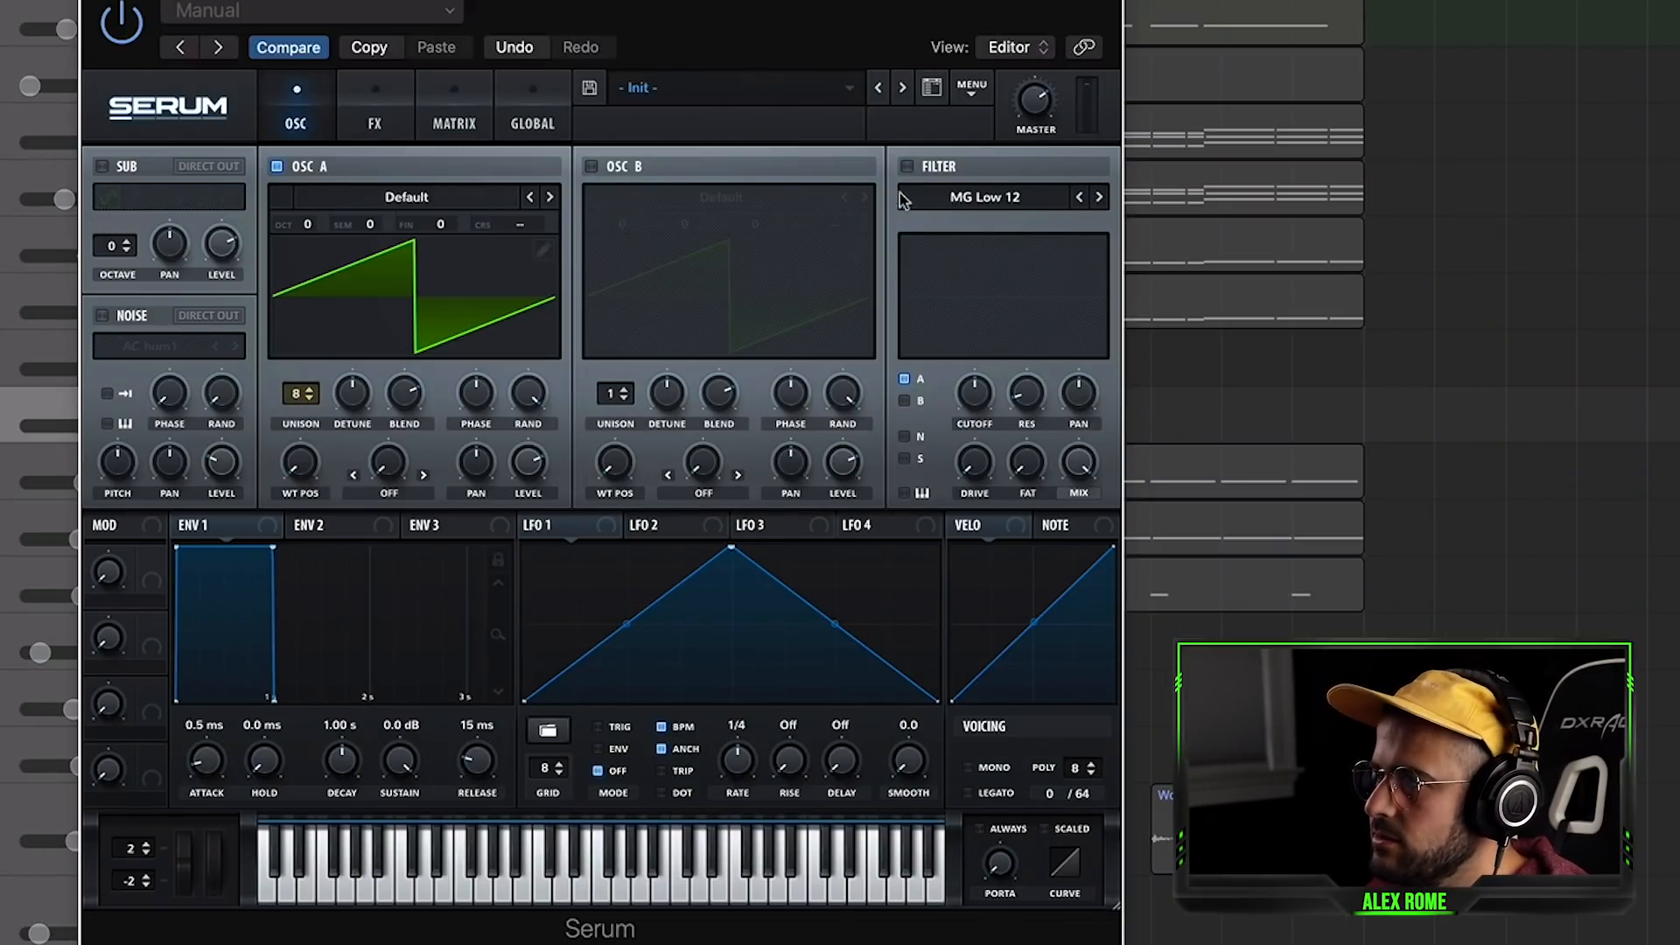
- Enable the MG Low 12 filter with its cutoff lowered and modulated by Env 2, setting that envelope's sustain to 0%
left_click(907, 167)
left_click(377, 527)
mouse_move(848, 375)
left_mouse_down()
mouse_move(990, 404)
mouse_move(950, 519)
left_mouse_up()
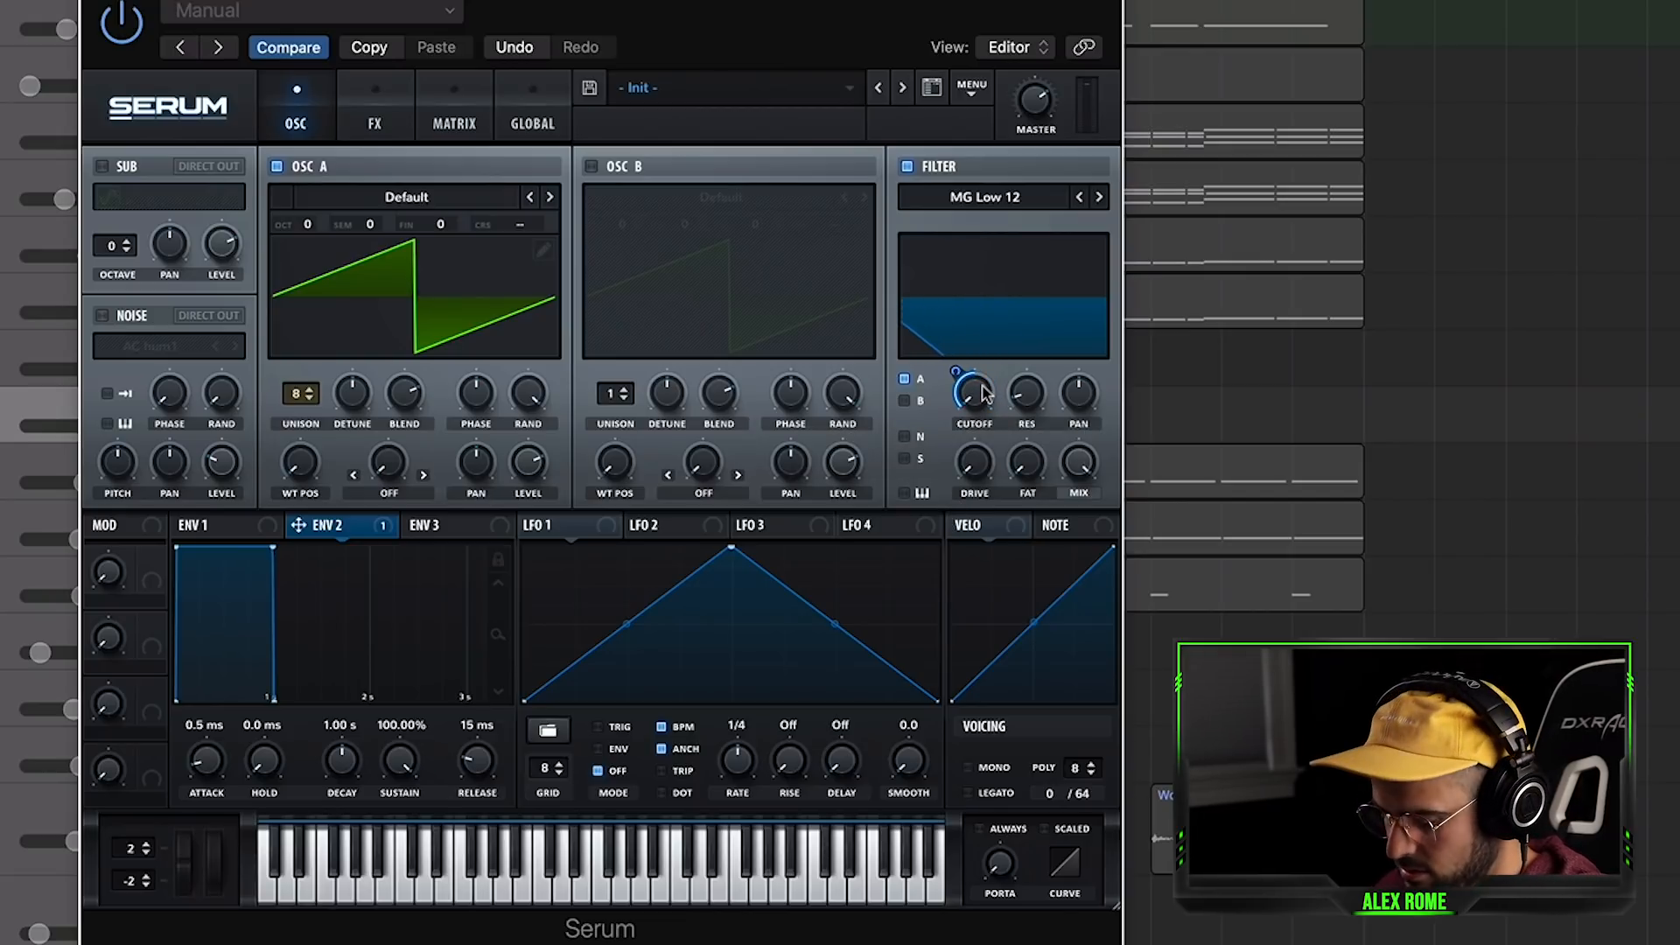
mouse_move(986, 394)
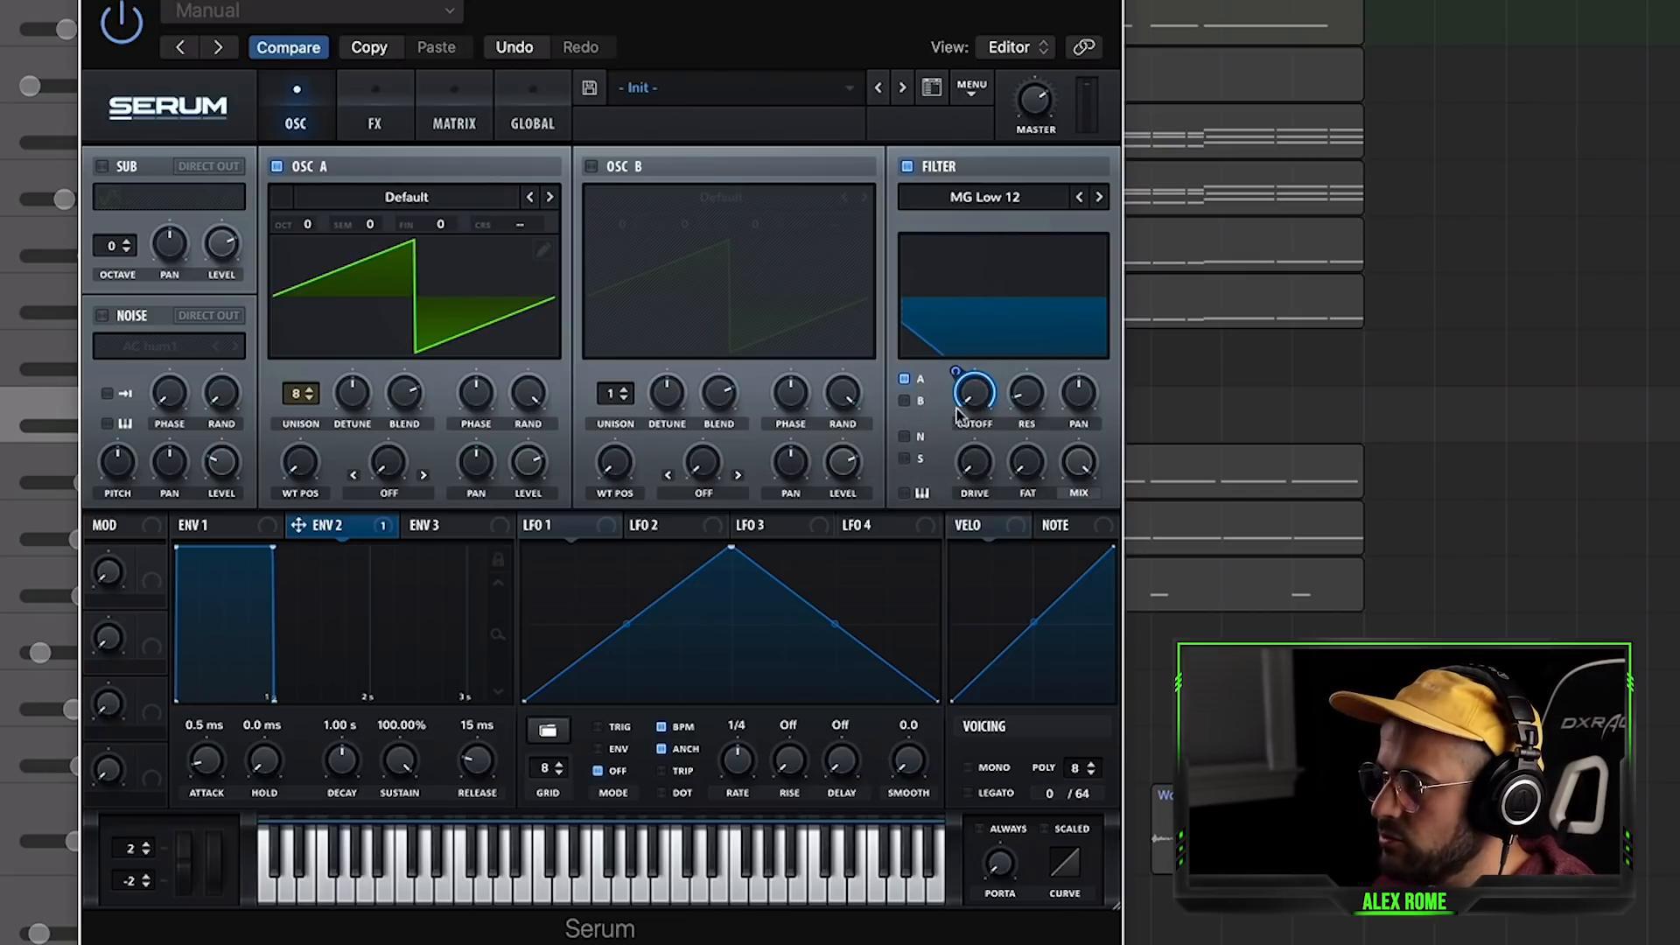
left_click_drag(952, 366, 952, 404)
left_click_drag(404, 765, 376, 912)
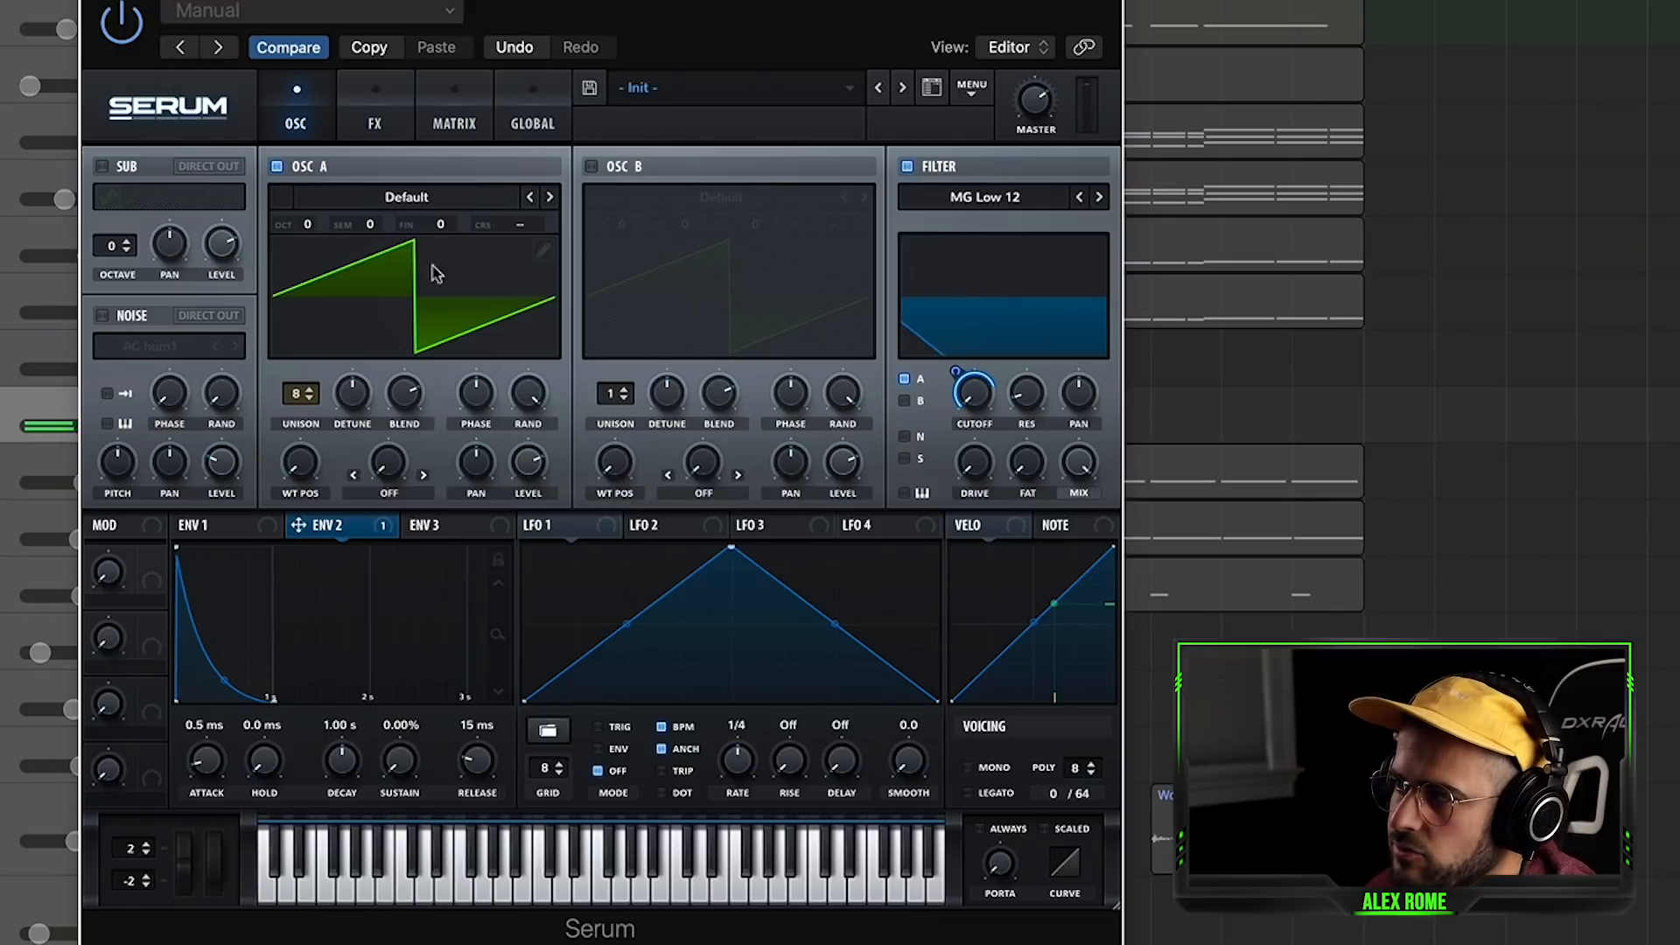
- Set oscillator A's octave to -1 and Env 2's modulation of the filter cutoff to about 62 while playing
left_click_drag(319, 222, 305, 245)
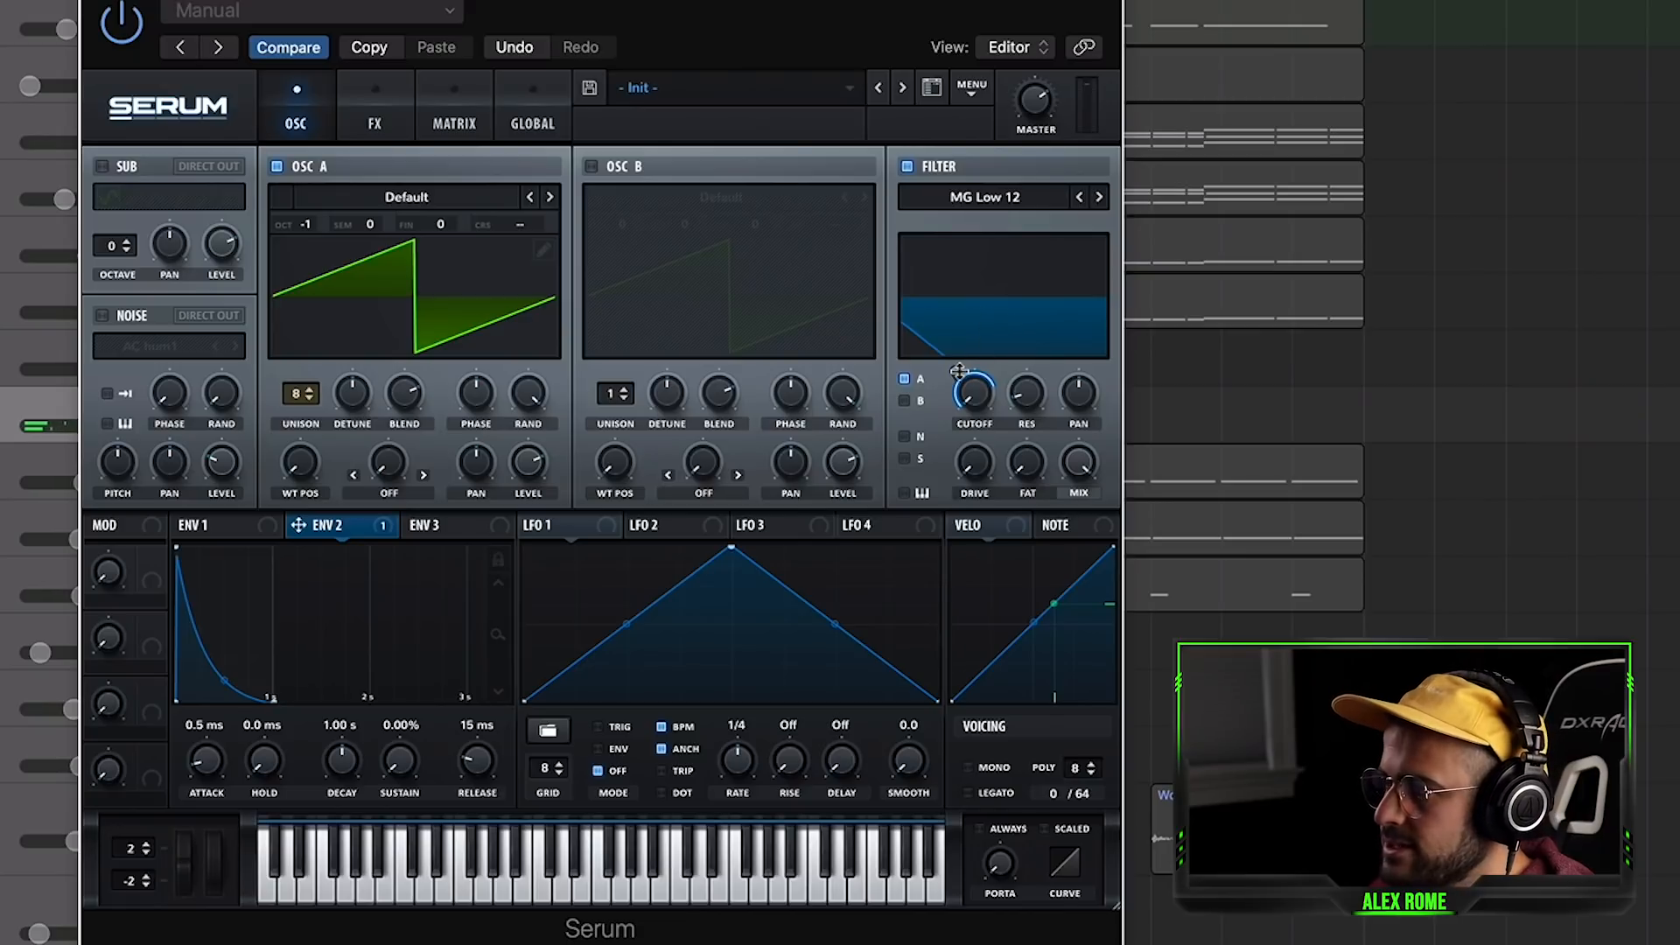
left_click_drag(957, 369, 955, 385)
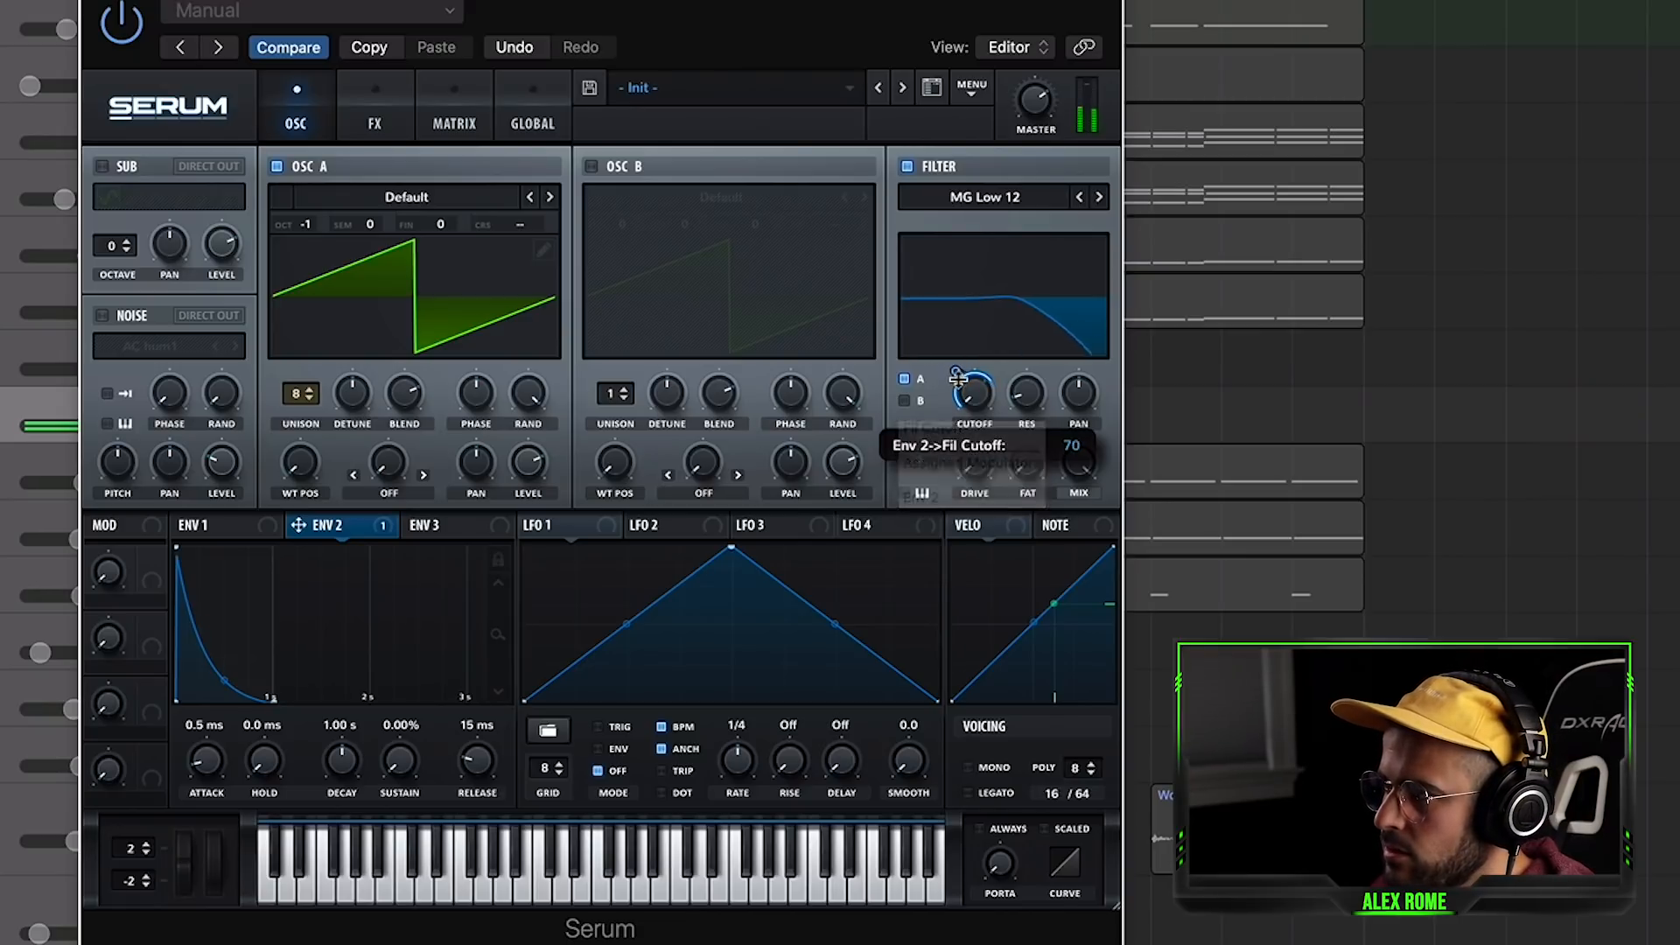
left_click_drag(950, 397, 955, 382)
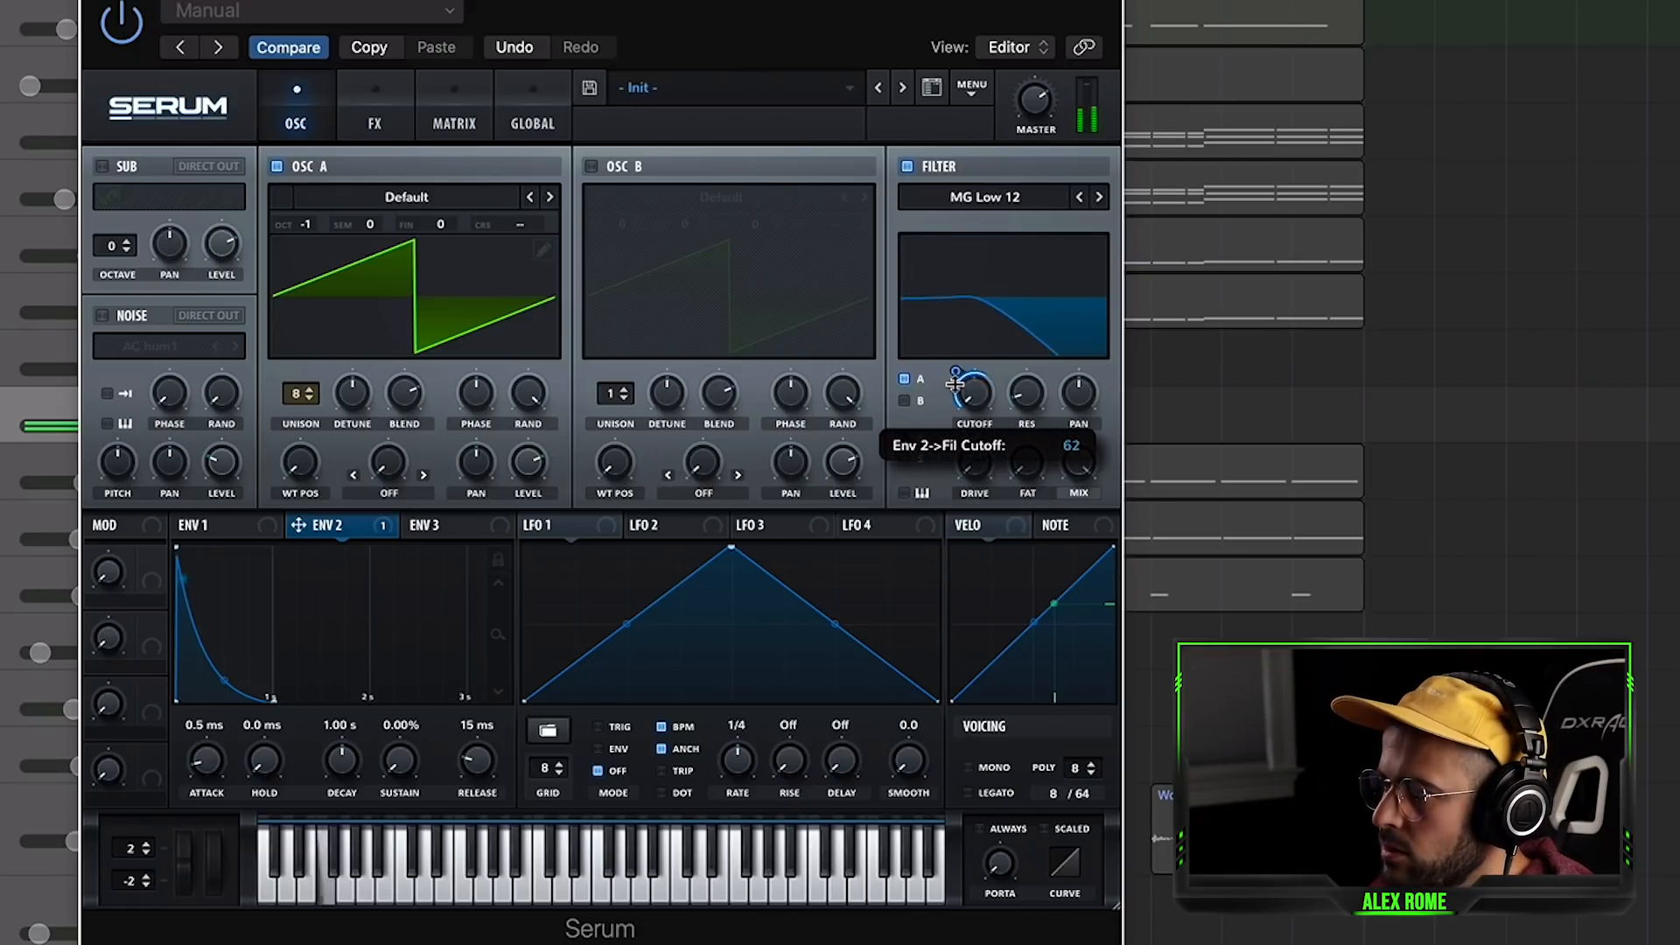
- Shorten Env 2's decay to 626 ms and set its filter cutoff modulation to about 64
left_click_drag(343, 767, 335, 780)
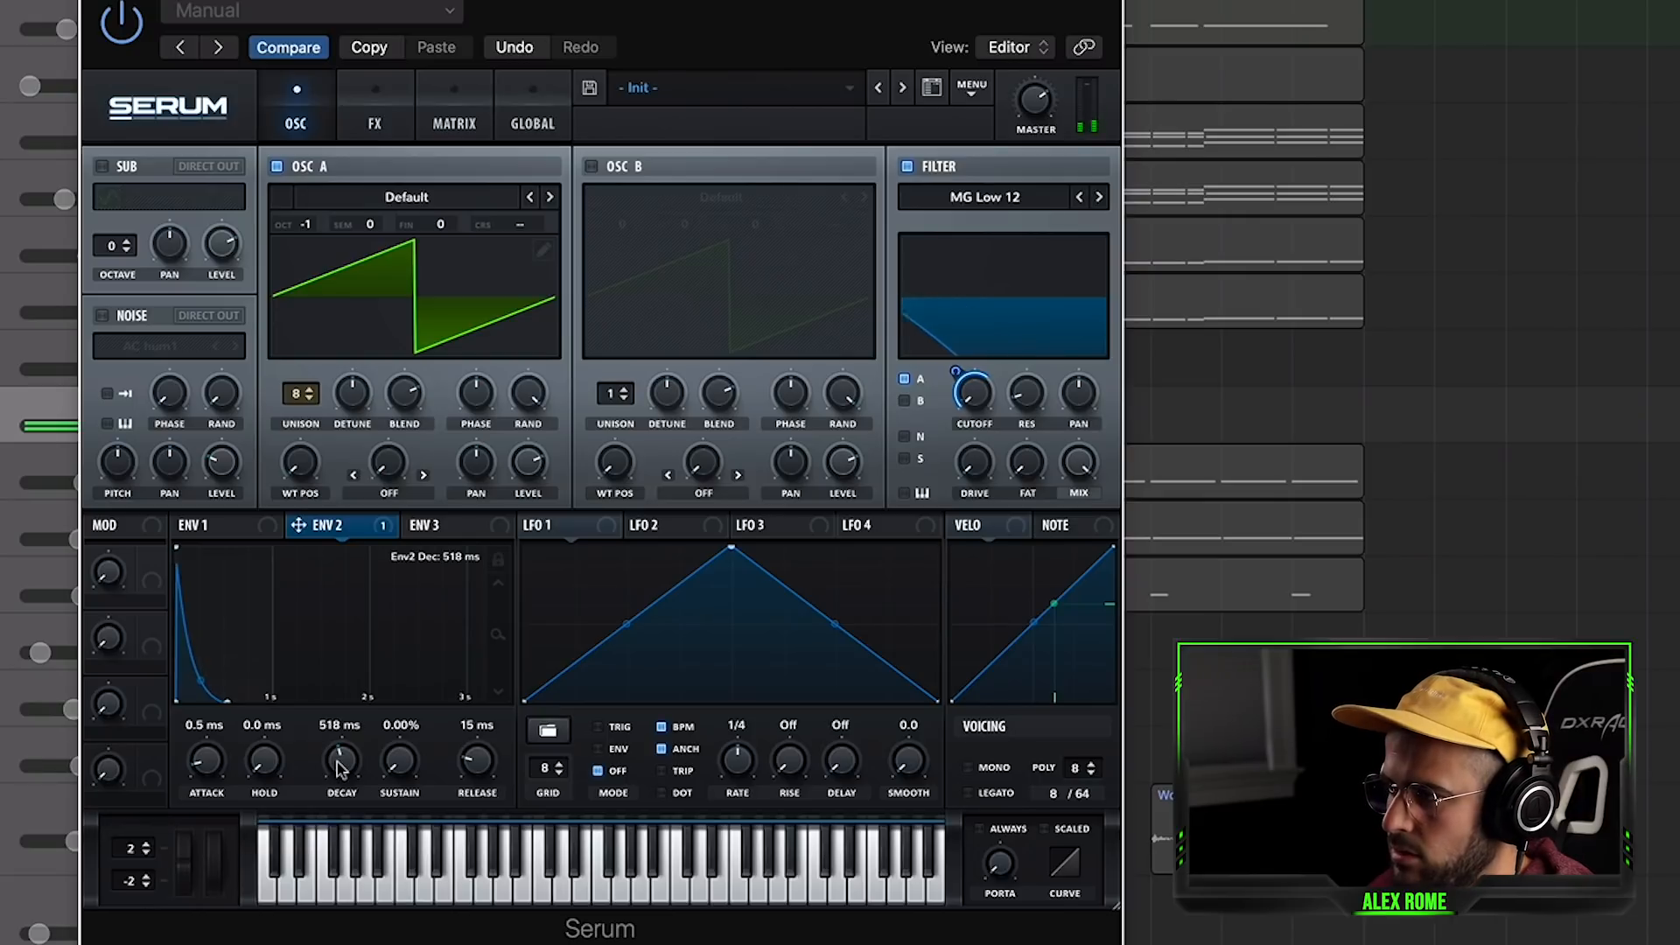
mouse_move(945, 385)
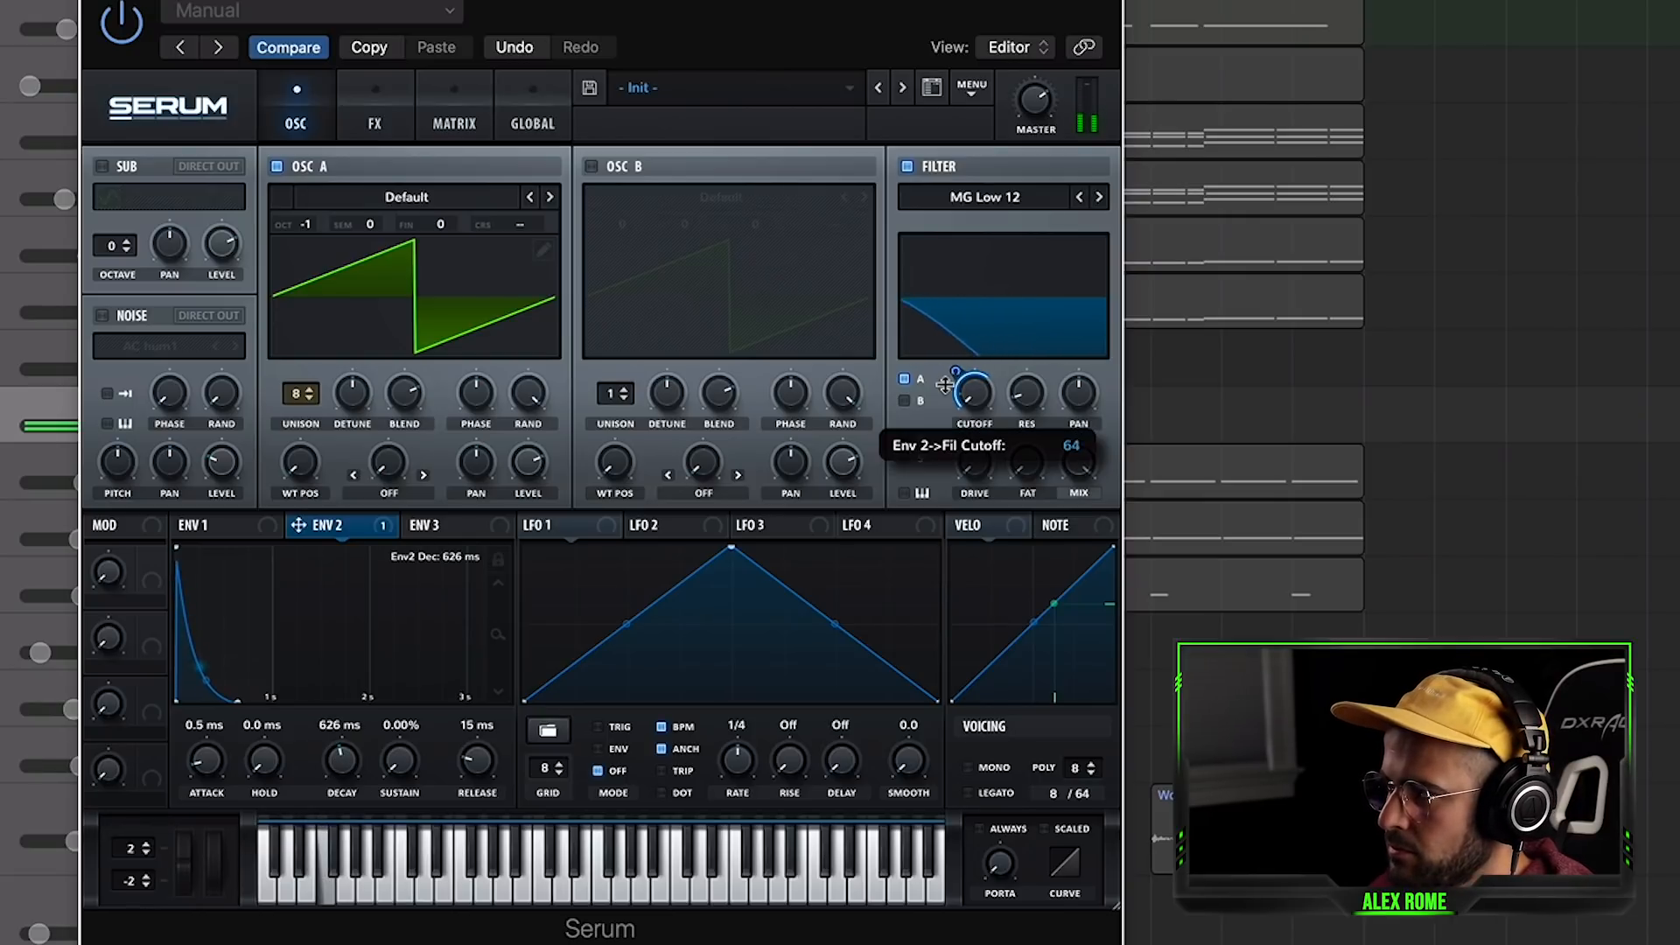
left_click_drag(944, 382, 943, 381)
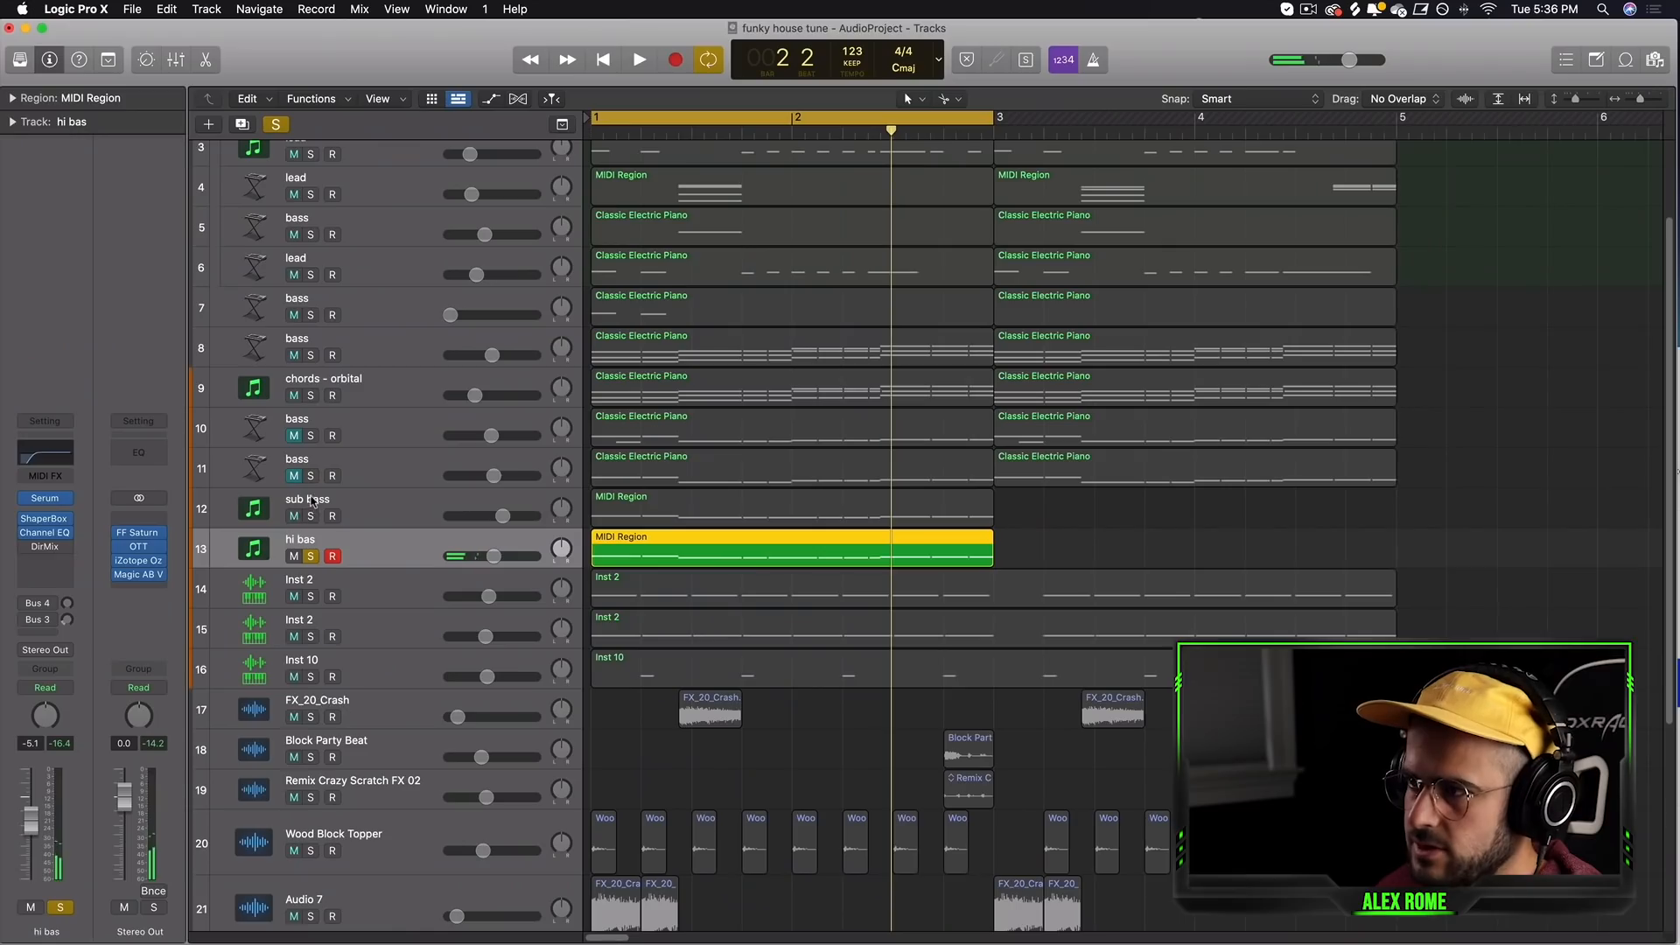
- Solo the sub bass alongside the hi bas and play both layers together
left_click(311, 516)
left_click(385, 509)
key("space")
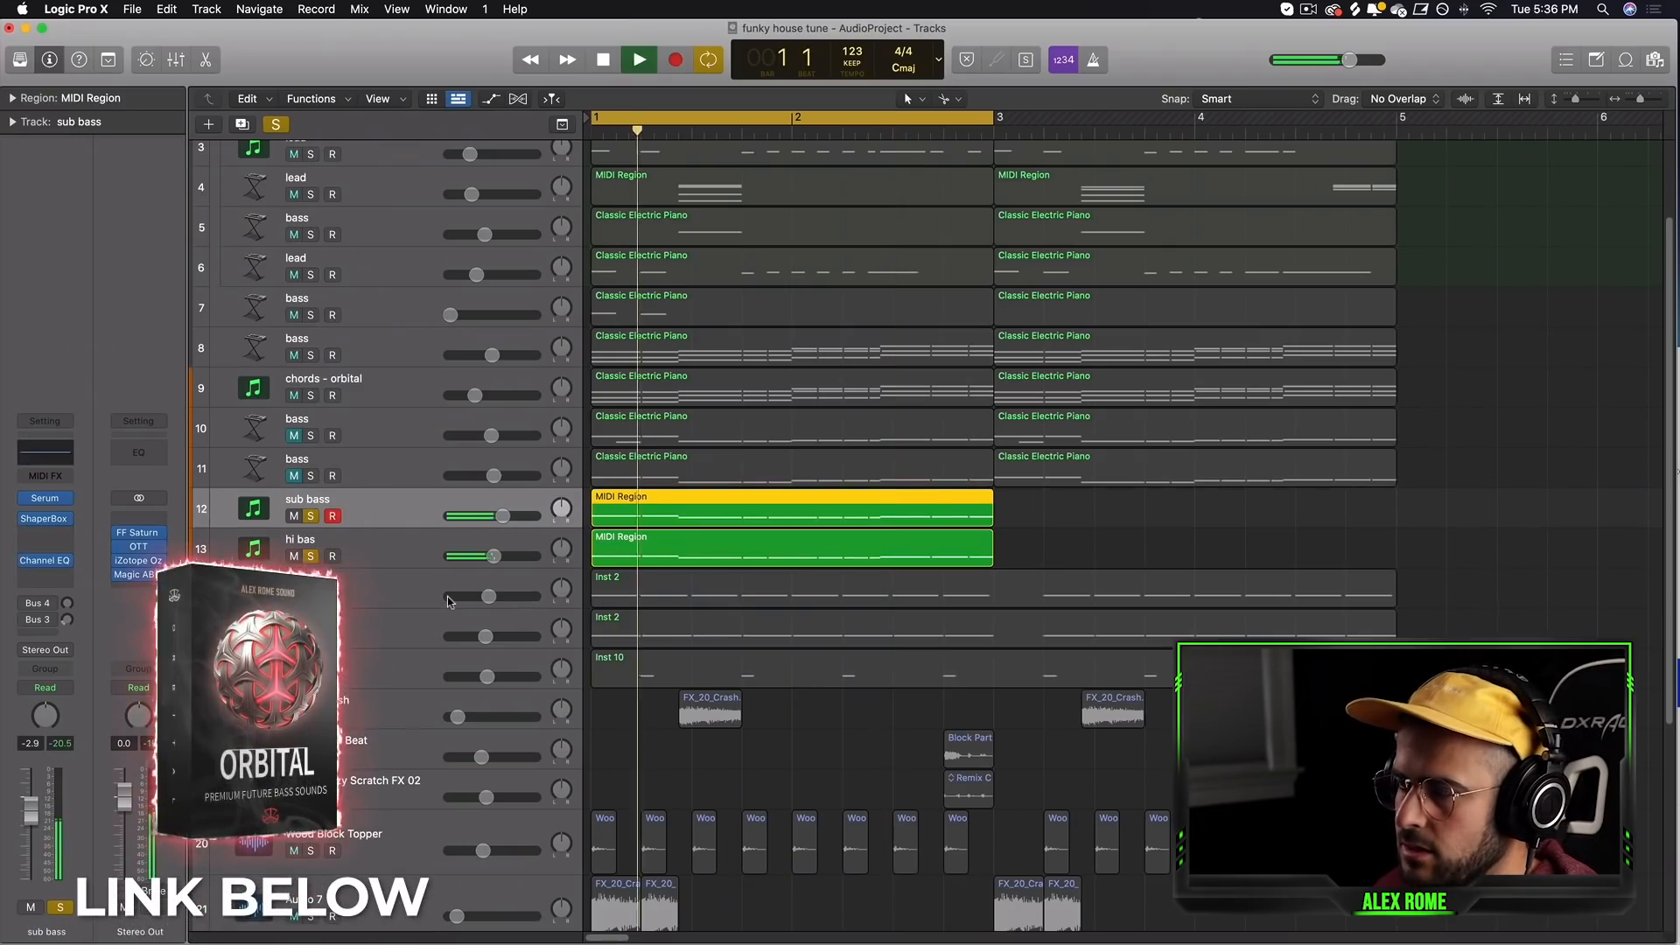
key("space")
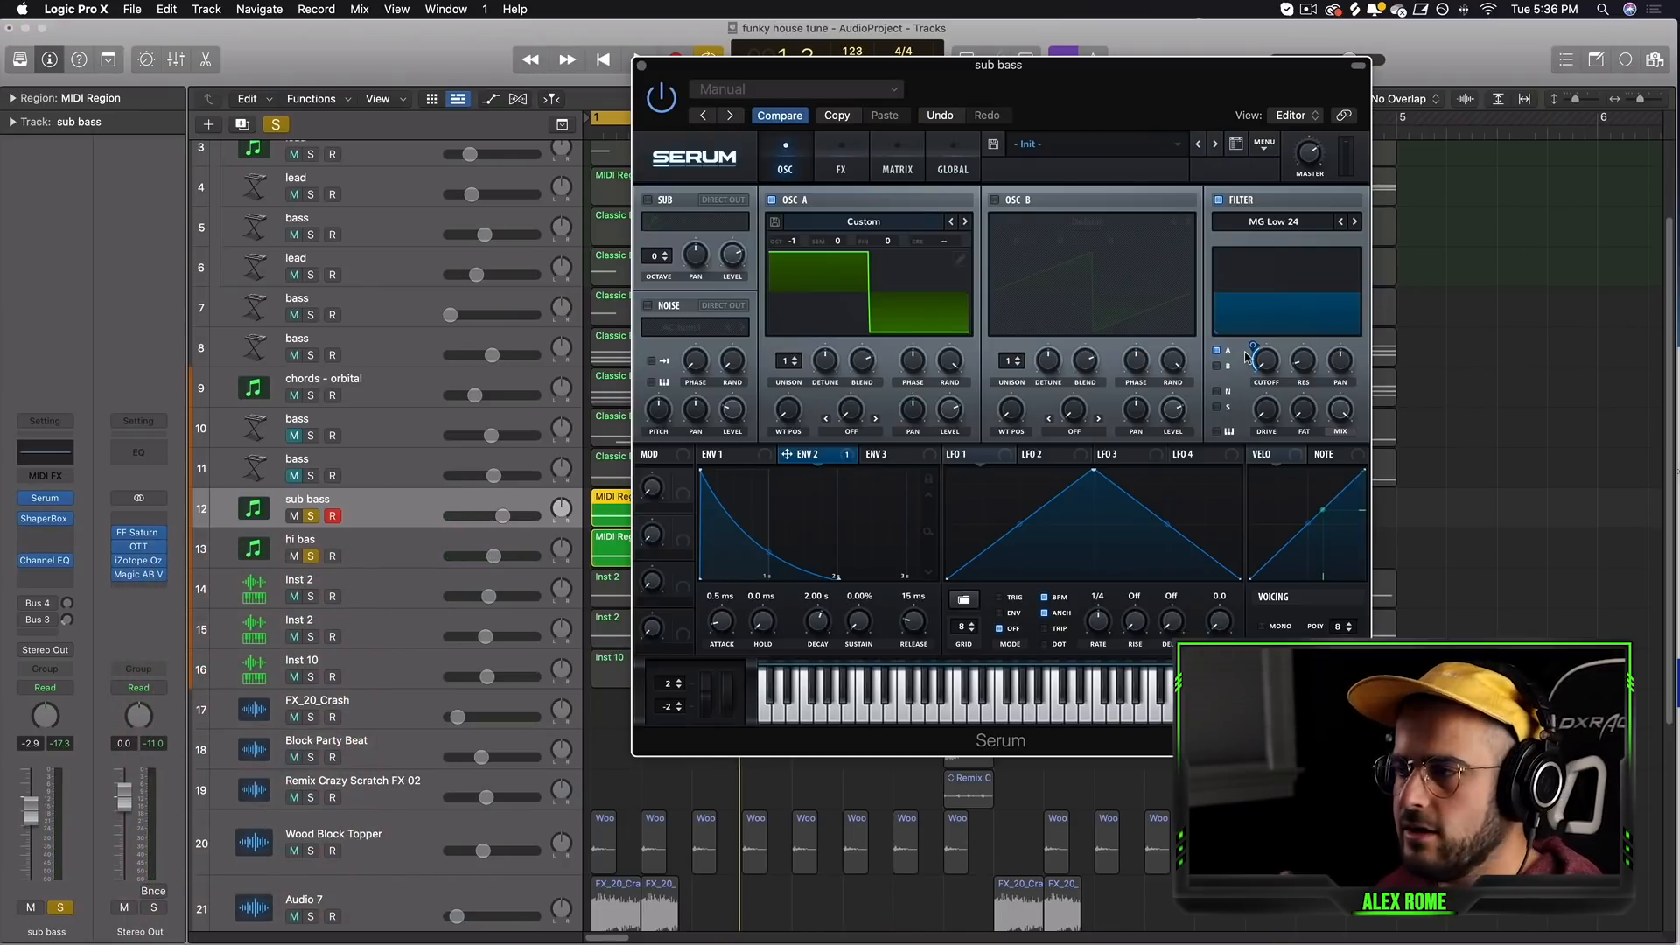
- Slightly increase Env 2's modulation of the filter cutoff in the sub bass Serum, play it back and close the plug-in
left_click_drag(1257, 349, 1253, 334)
key("space")
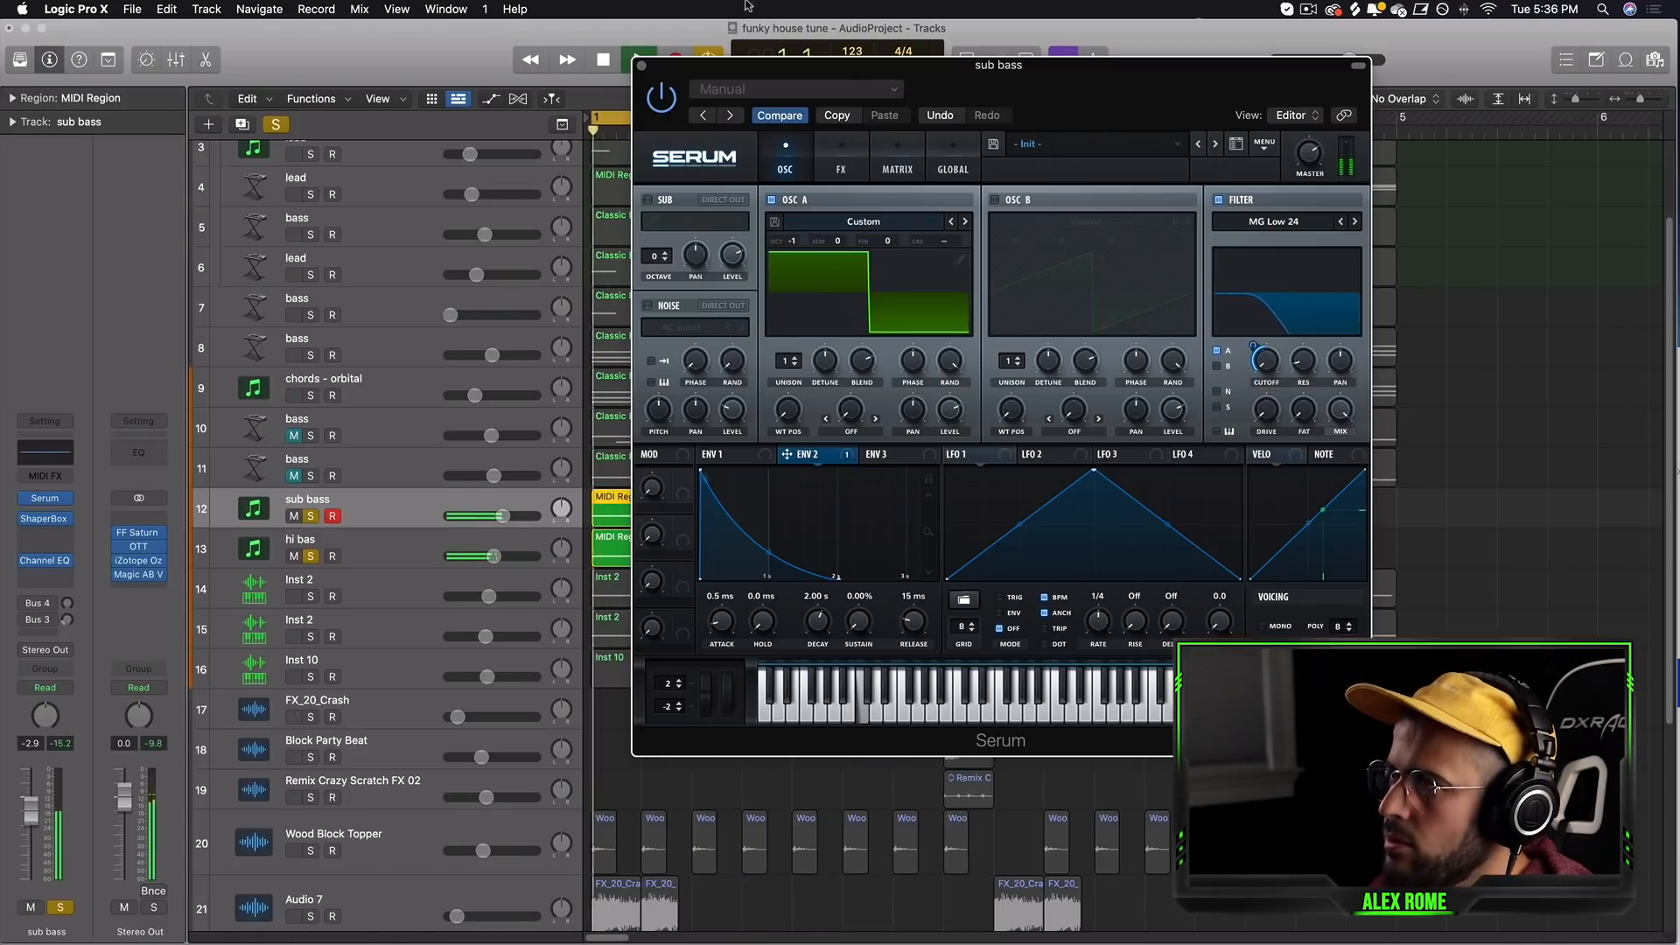
left_click(641, 68)
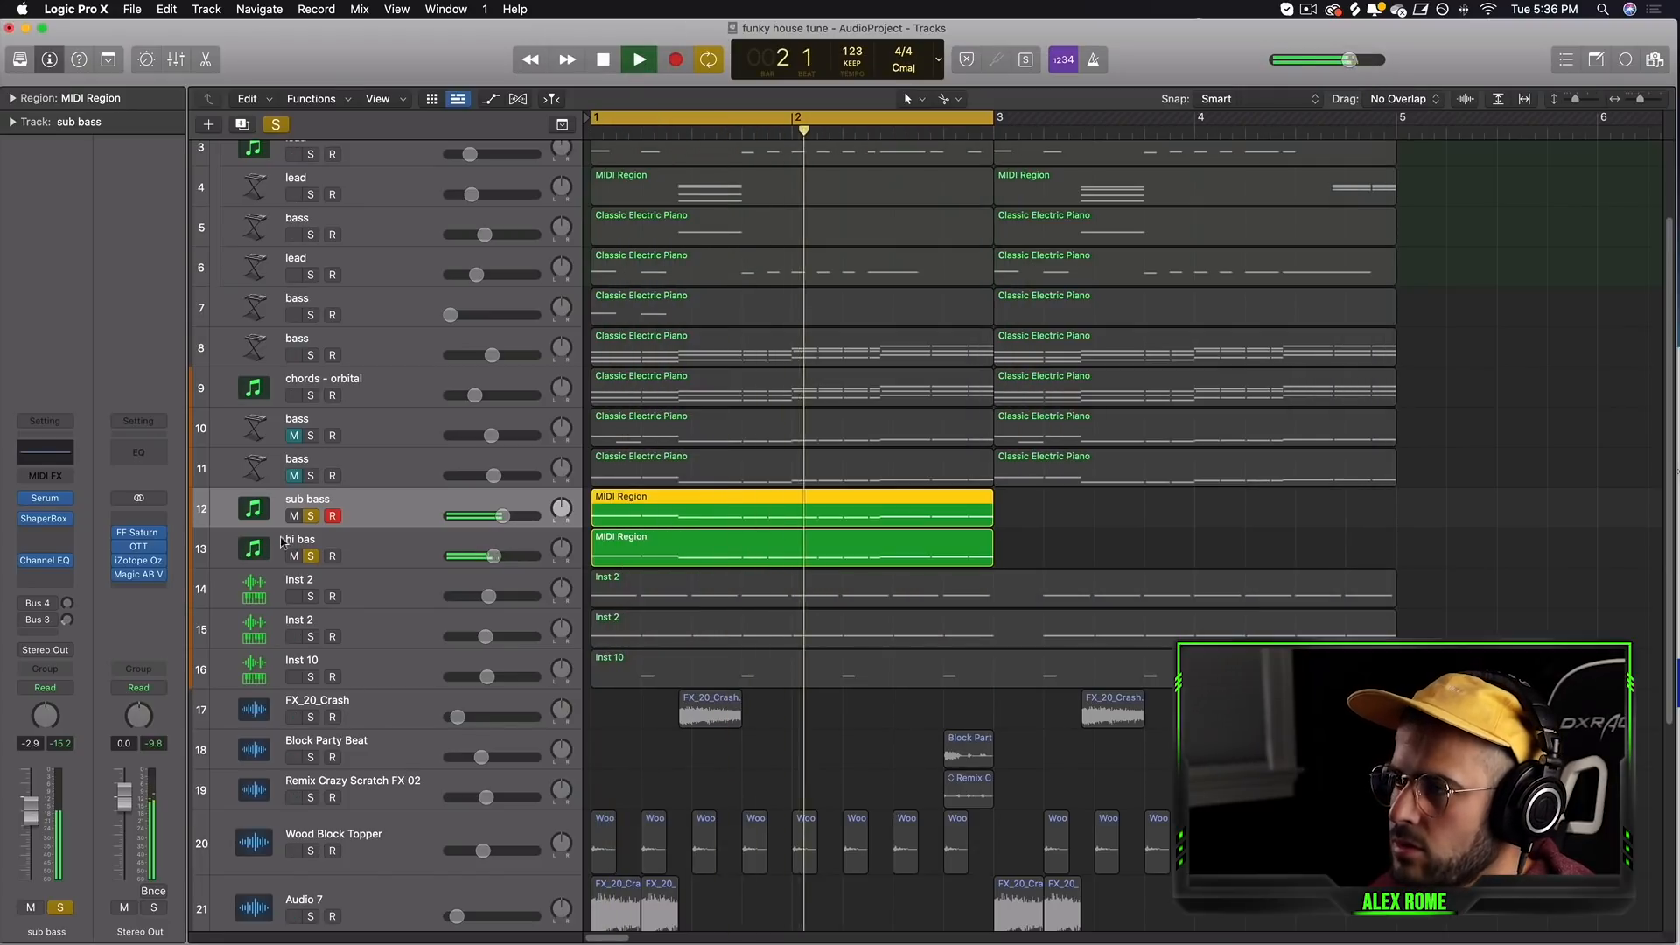
- Set Env 2's decay to 1.05 s and adjust oscillator A's unison detune in the hi bas Serum while both layers play
key("Down")
left_click(47, 499)
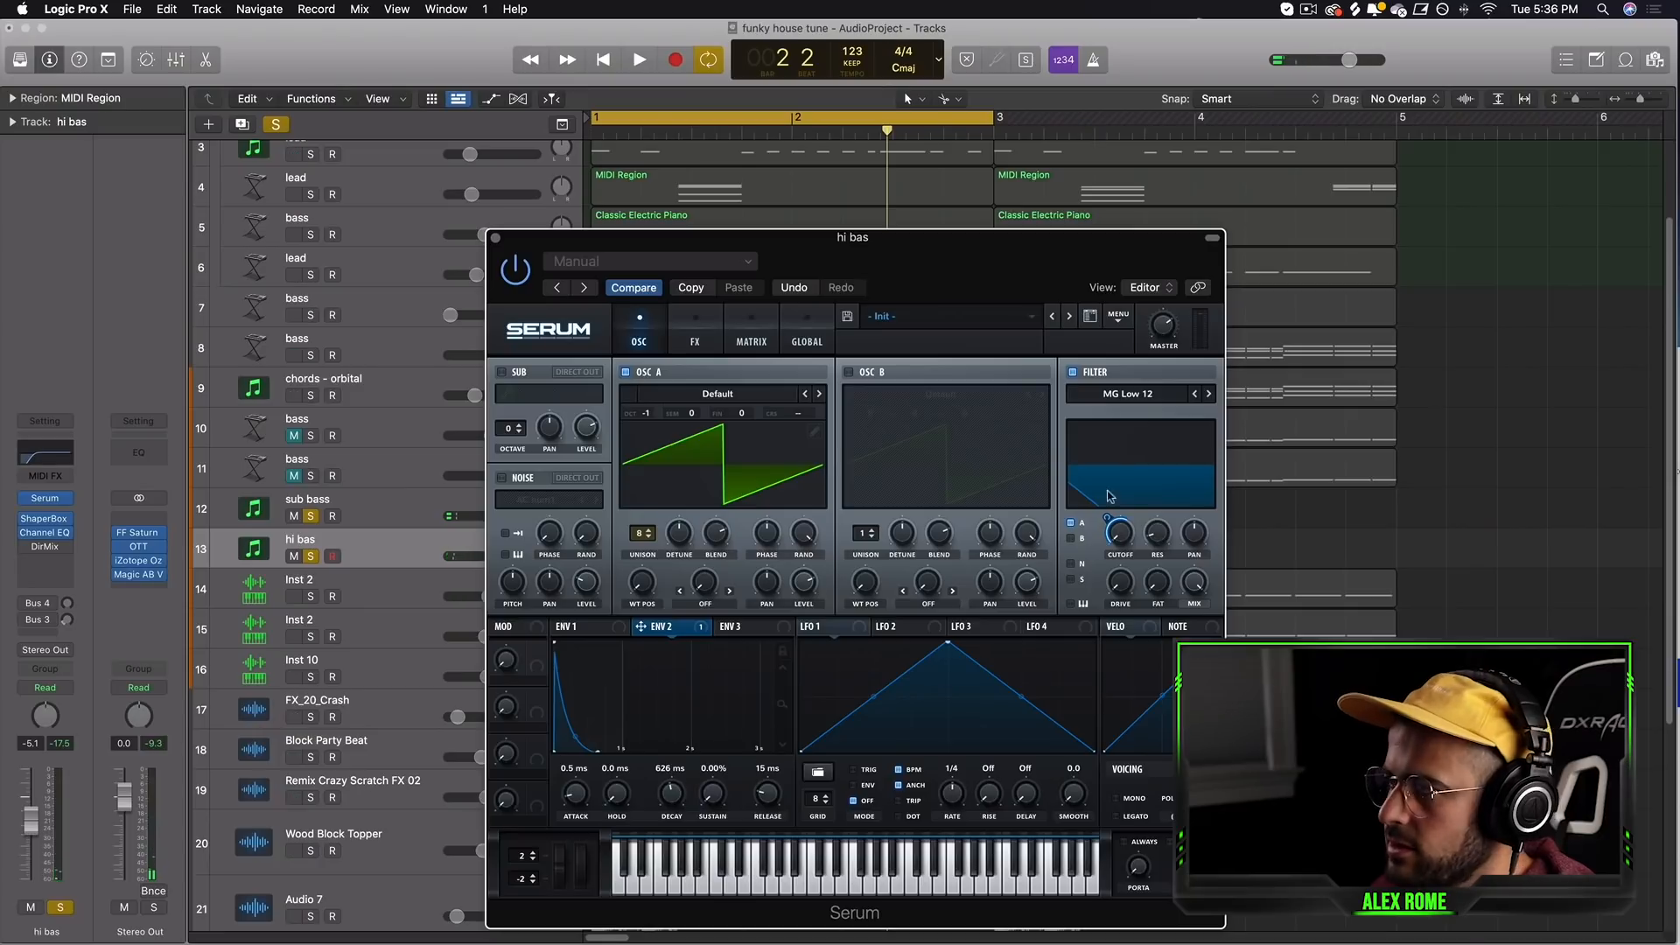
key("space")
left_click_drag(671, 793, 683, 791)
left_click_drag(684, 553, 670, 570)
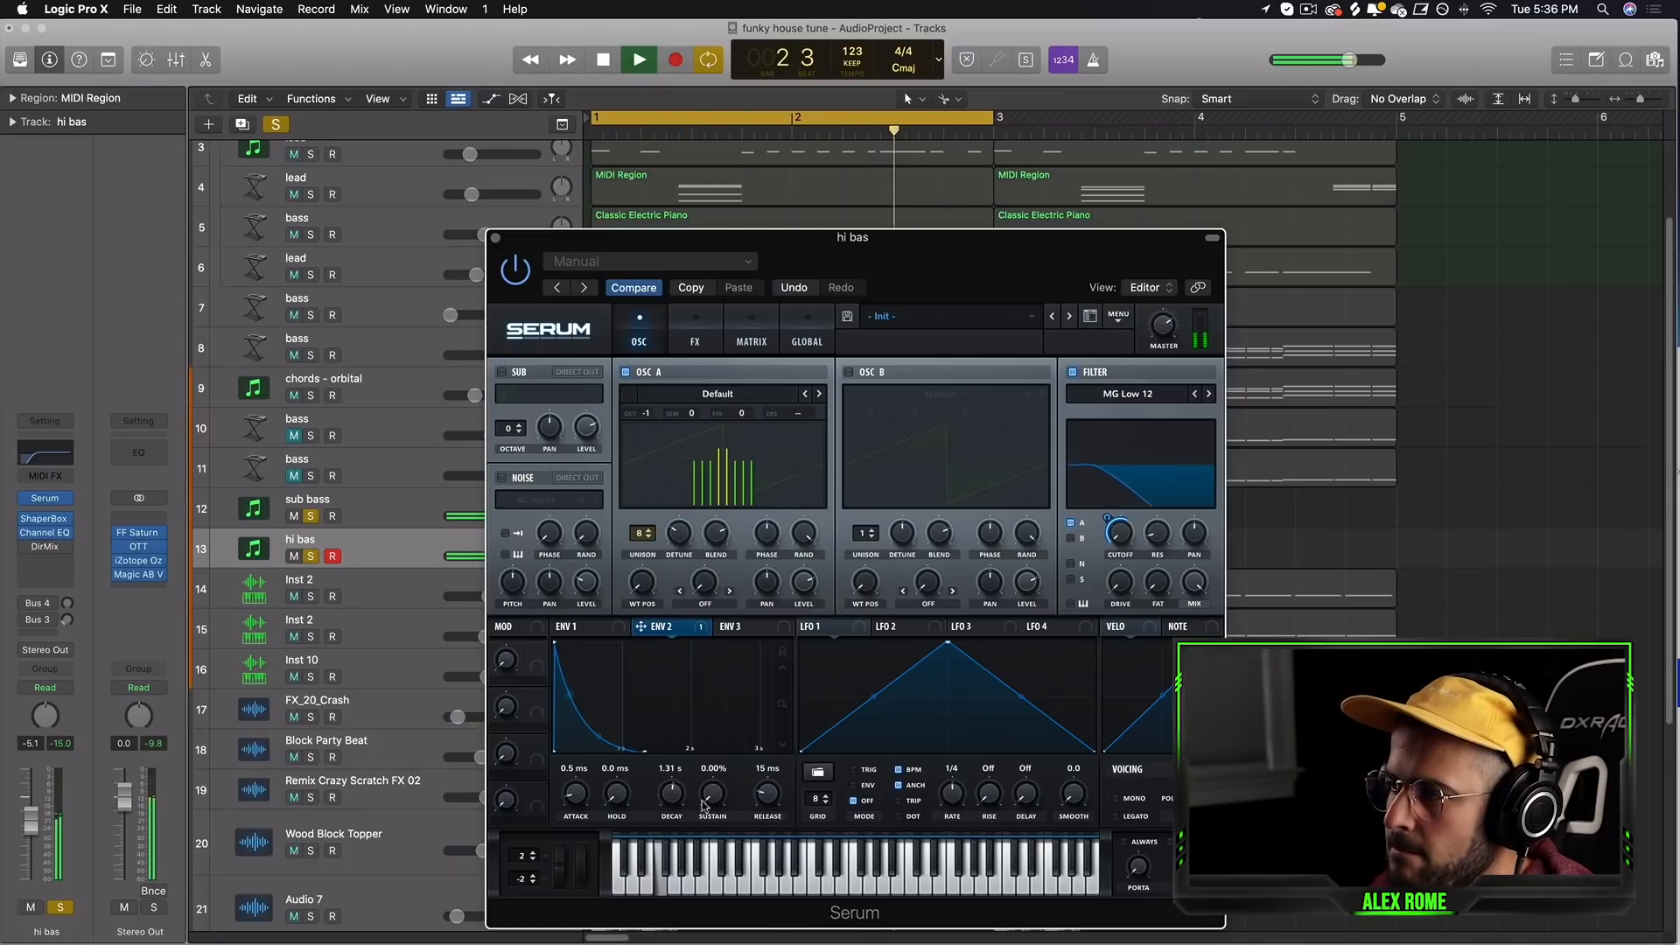
left_click_drag(671, 793, 672, 811)
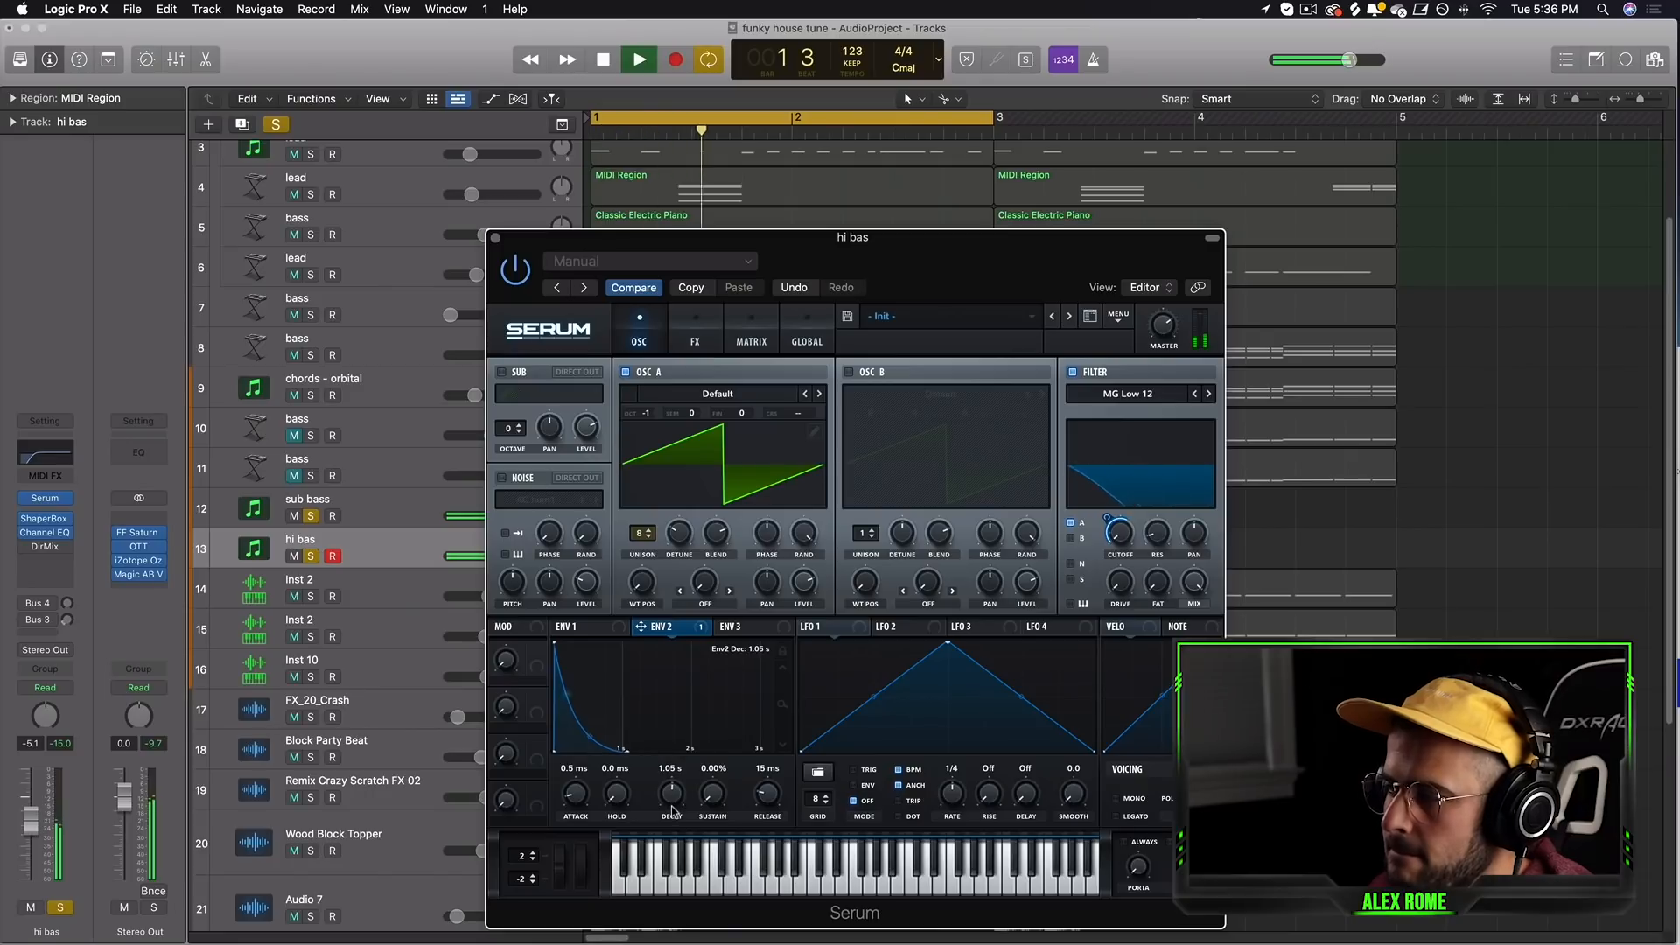
left_click(495, 238)
key("space")
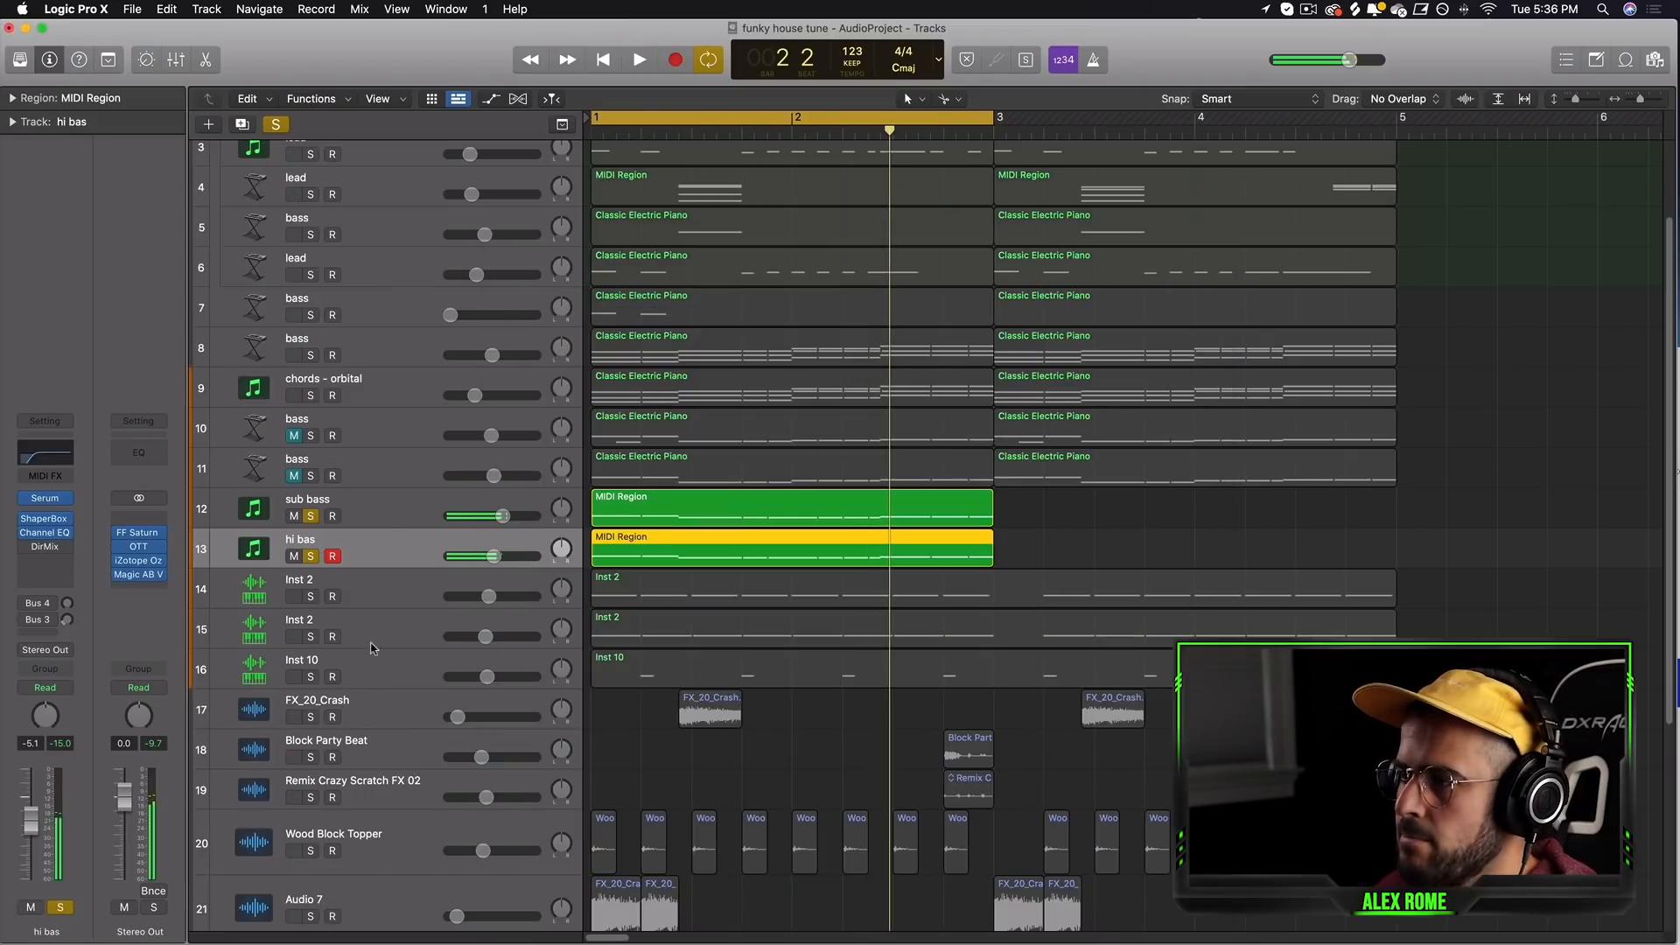
- Shift the low cut slightly lower in the hi bas Channel EQ and check it against the analyzer during playback
left_click(45, 535)
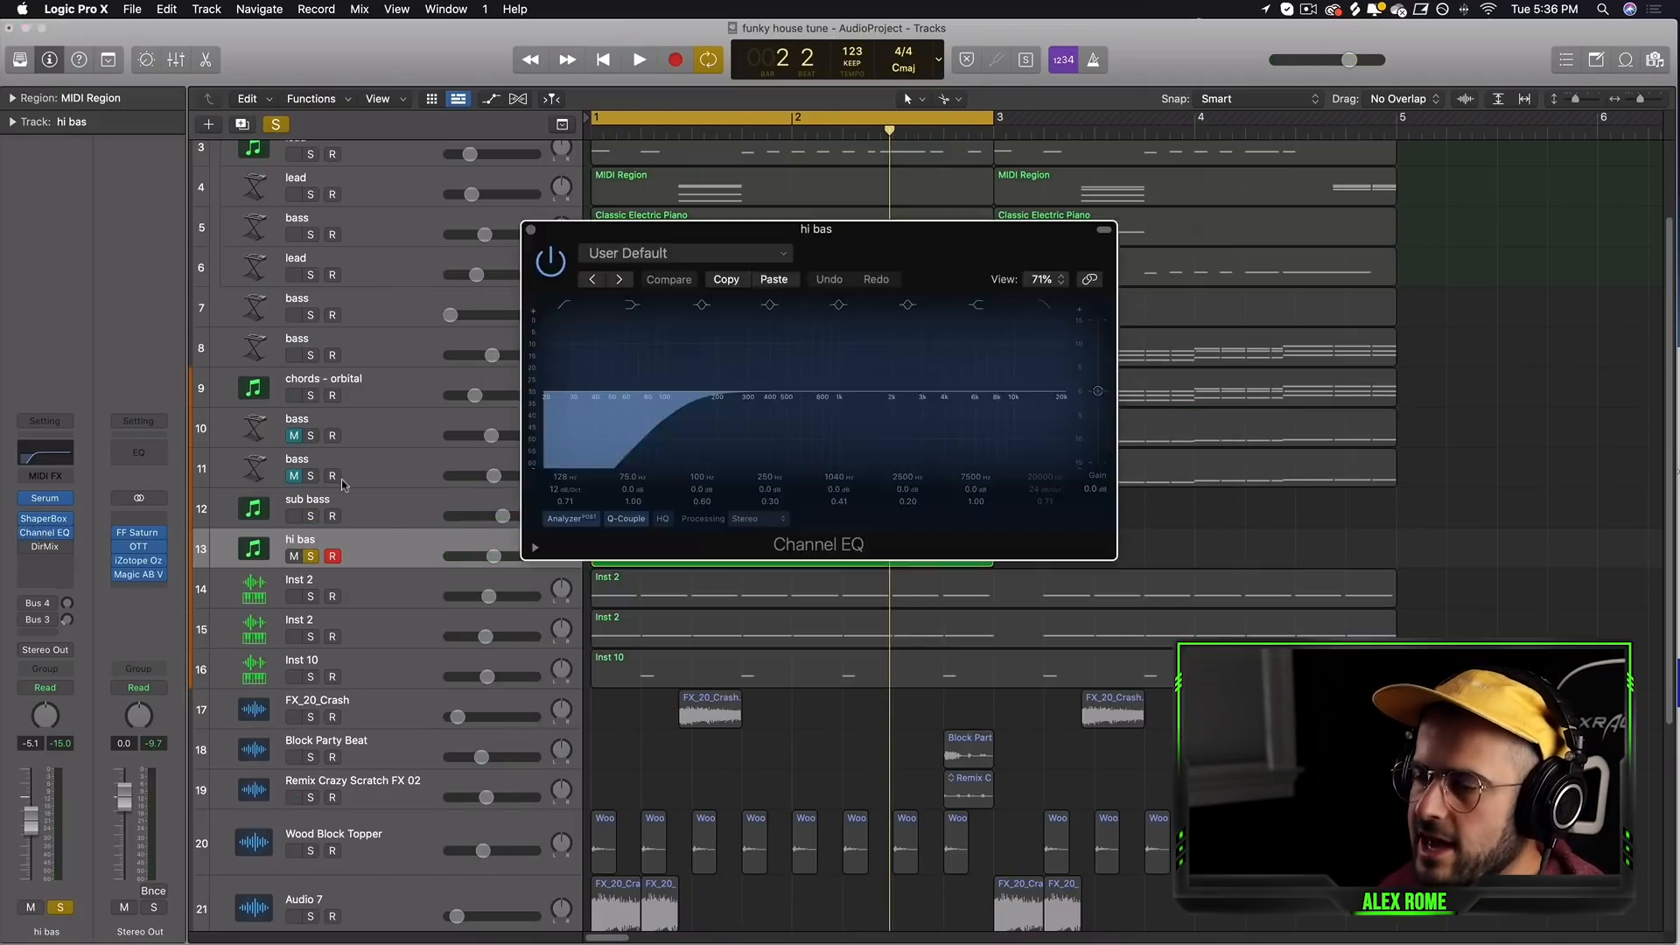
left_click_drag(665, 420, 651, 437)
key("space")
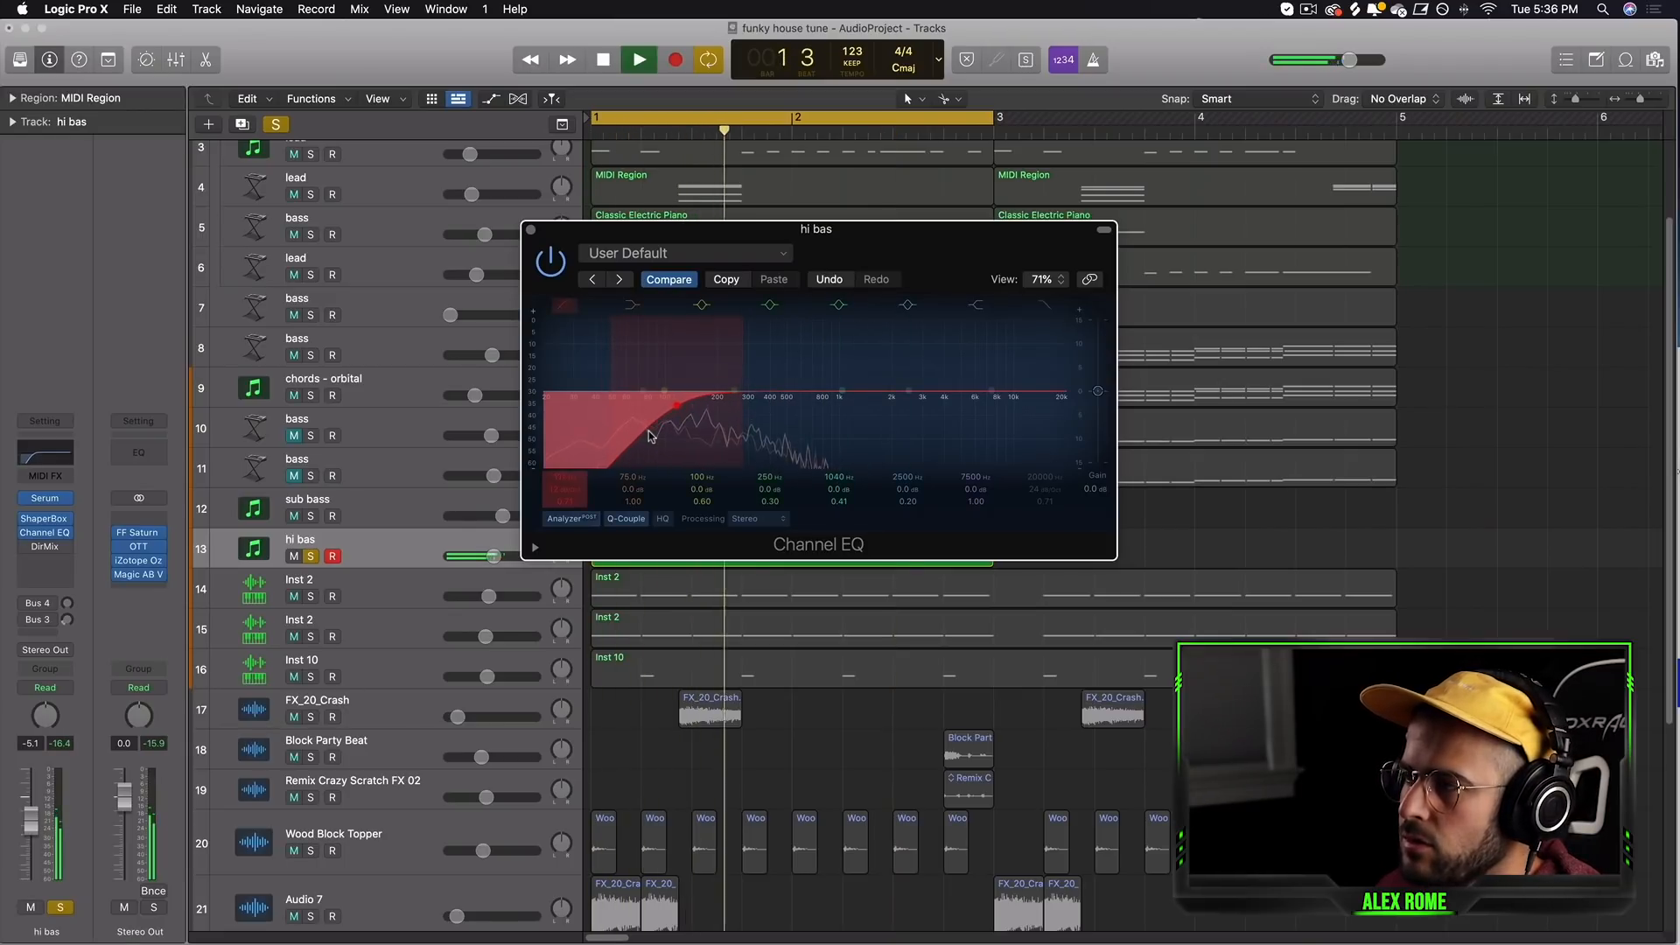
key("space")
left_click(530, 230)
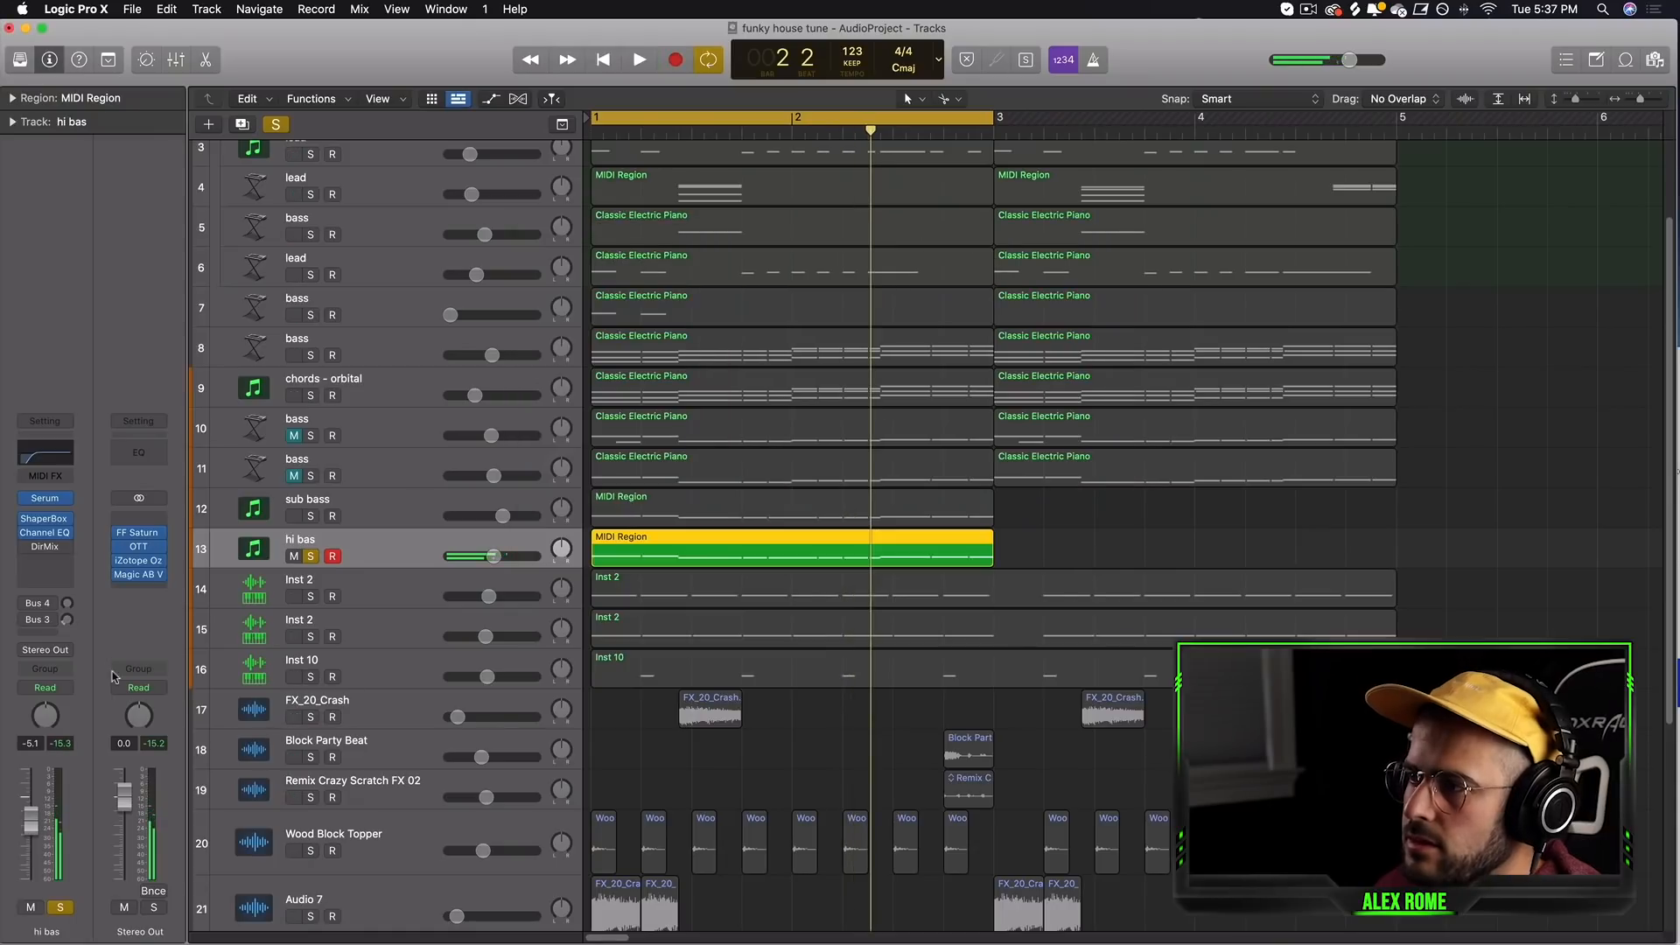
- Play the sub bass and hi bas soloed together, and unsolo both tracks to bring back the full mix
left_click(310, 517)
left_click(369, 515)
key("space")
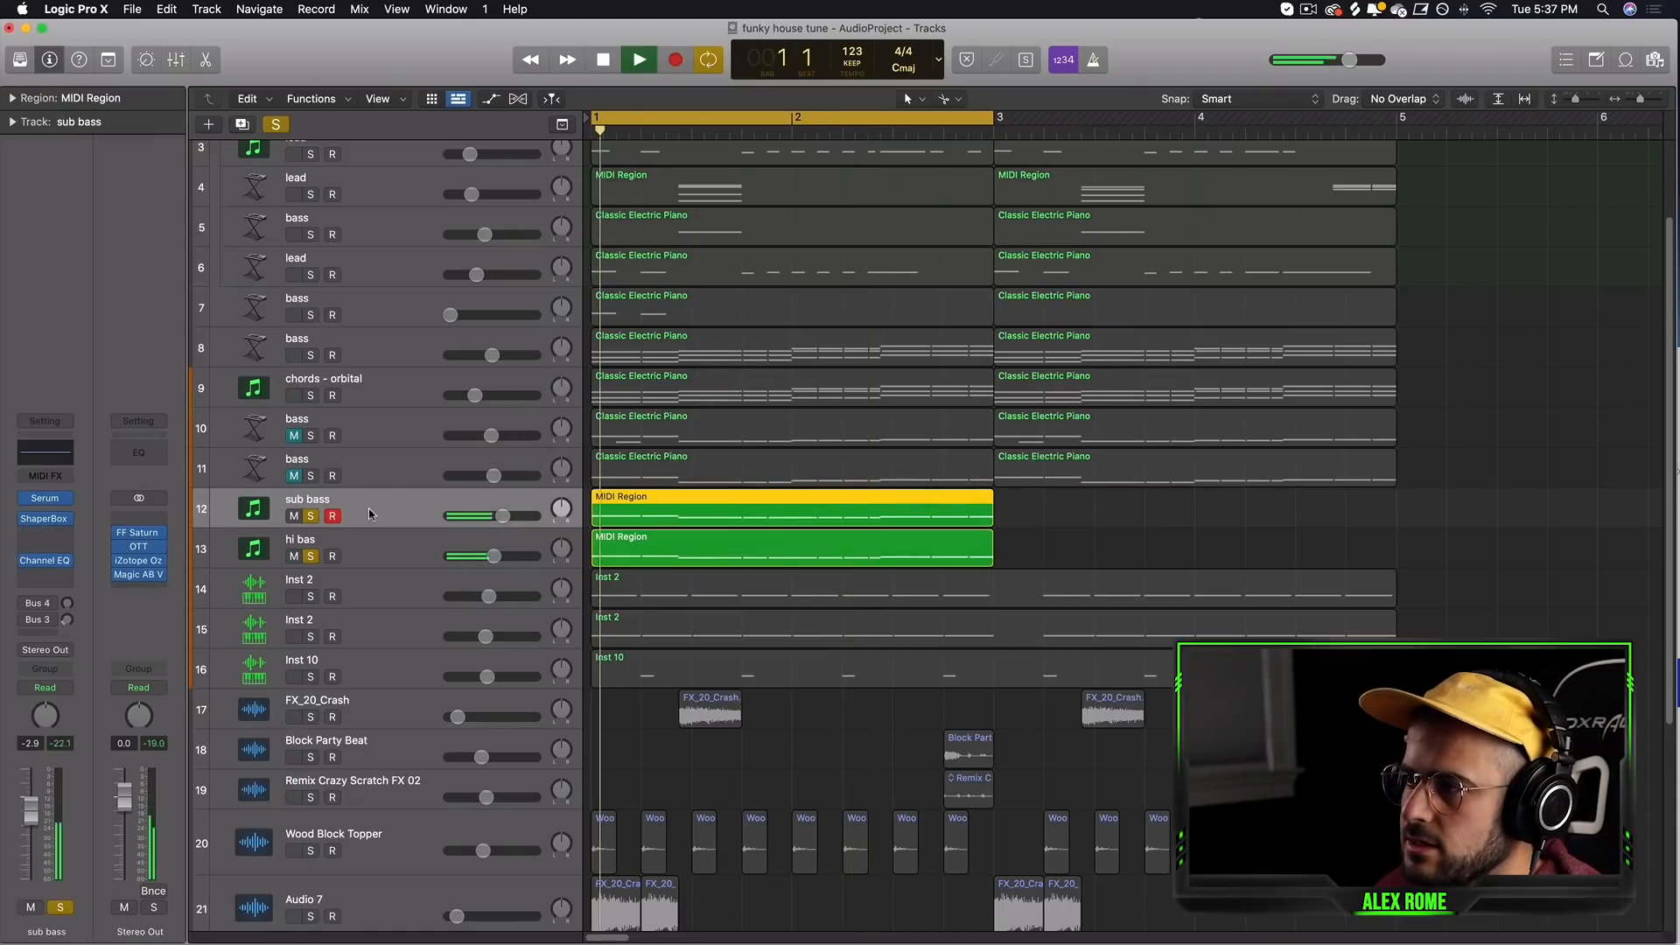
left_click(311, 556)
left_click(310, 517)
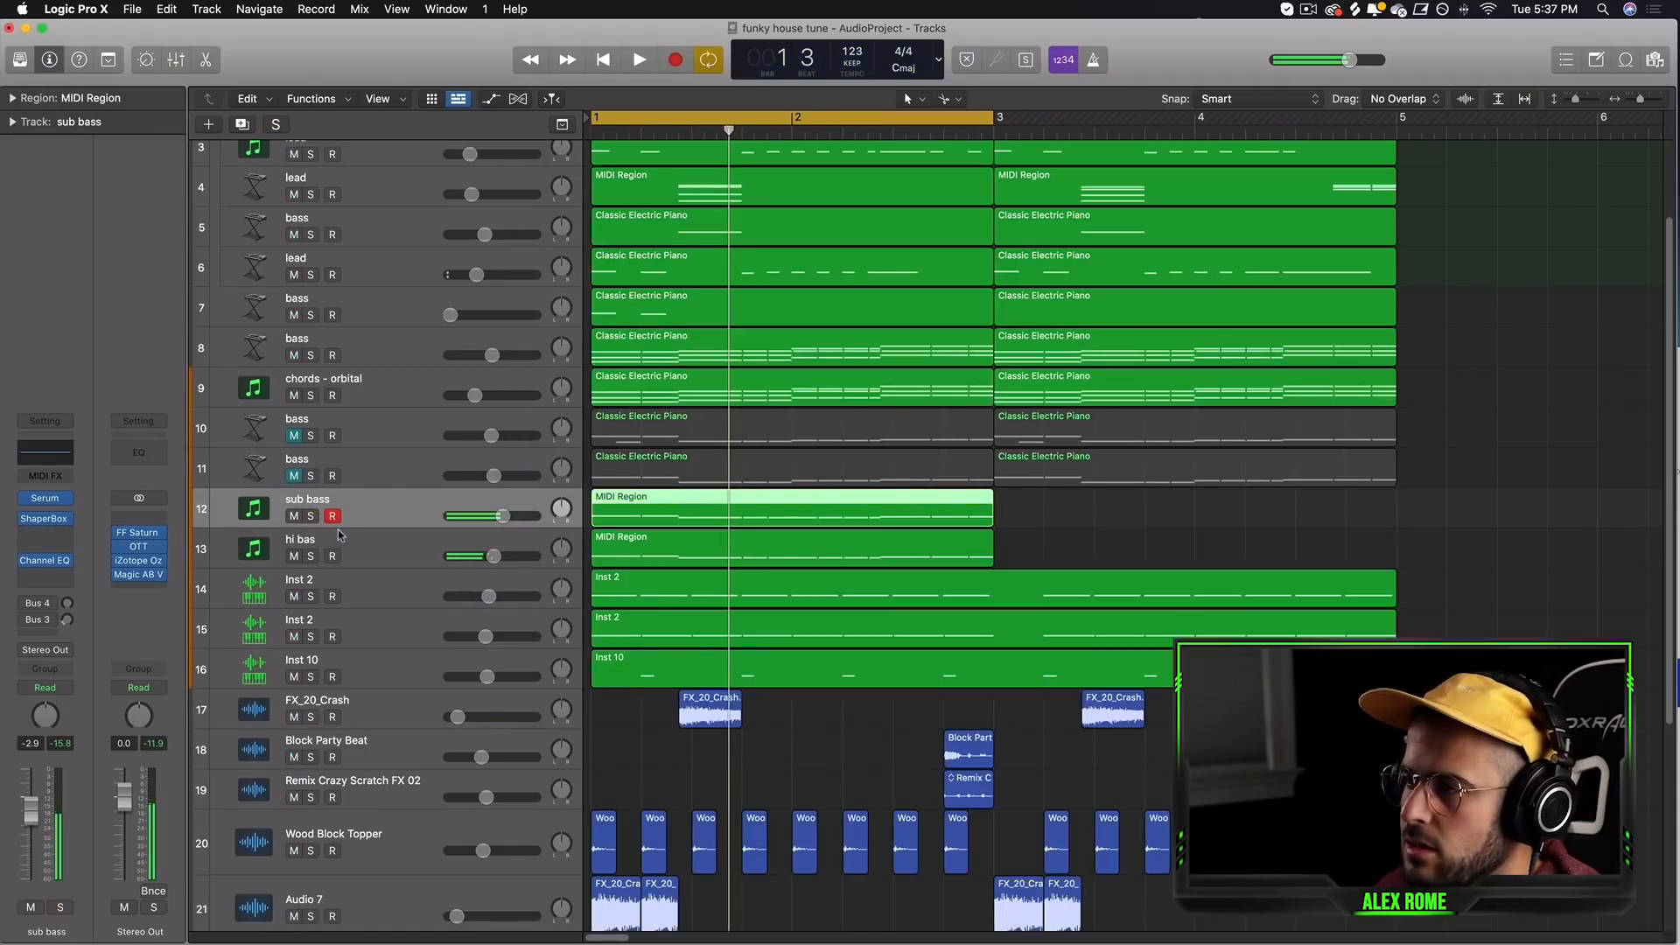